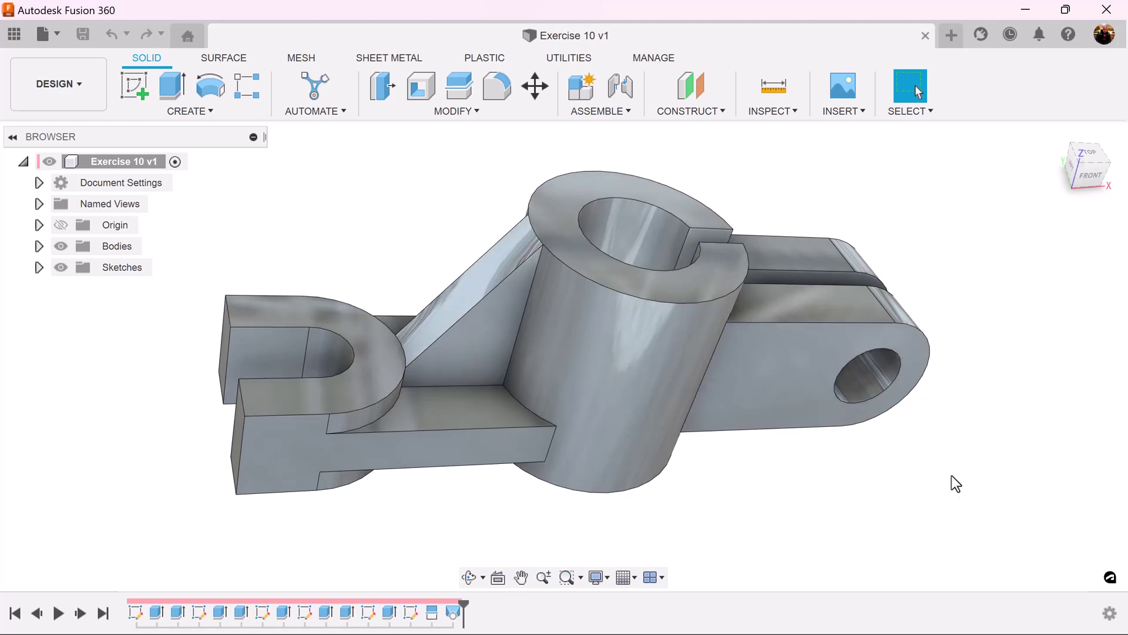
# Step: Create a new design and add an internal Standard component under its root, keeping it activated
pyautogui.click(950, 37)
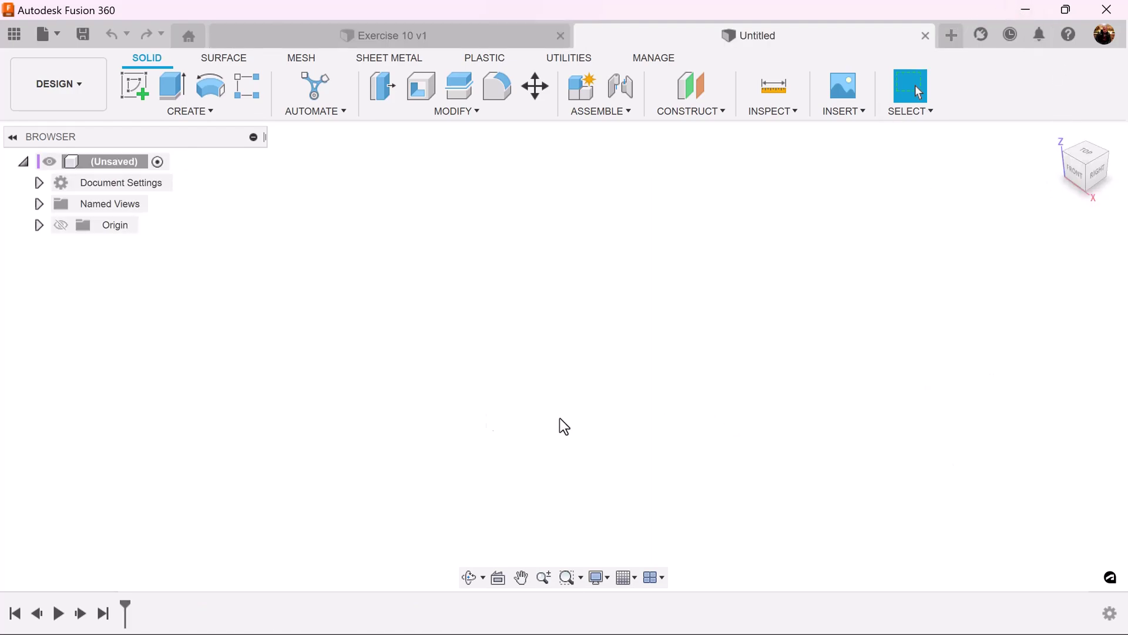
pyautogui.rightClick(113, 168)
pyautogui.click(132, 174)
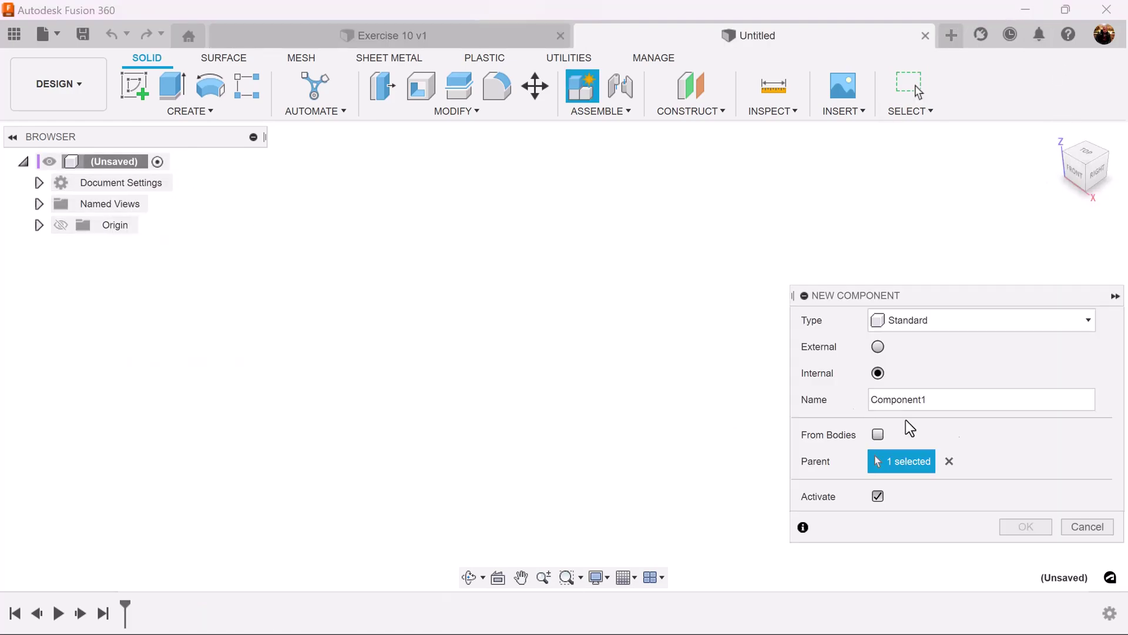
pyautogui.click(1026, 526)
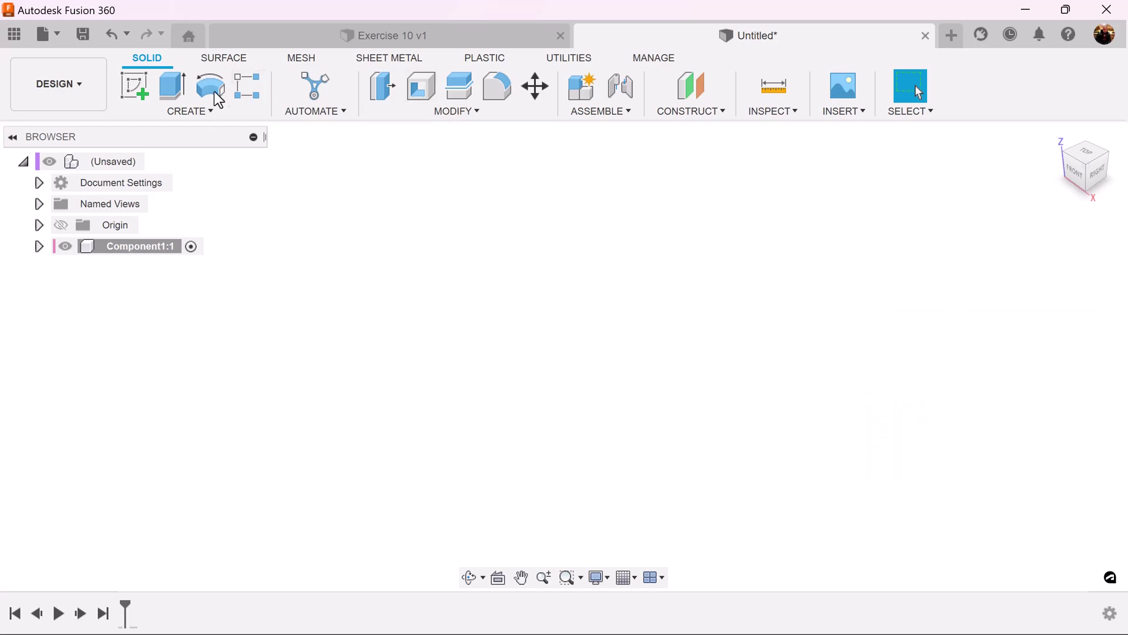
# Step: Start a sketch on the horizontal XY plane and draw a 45 mm diameter circle centred on the origin
pyautogui.click(134, 87)
pyautogui.click(646, 367)
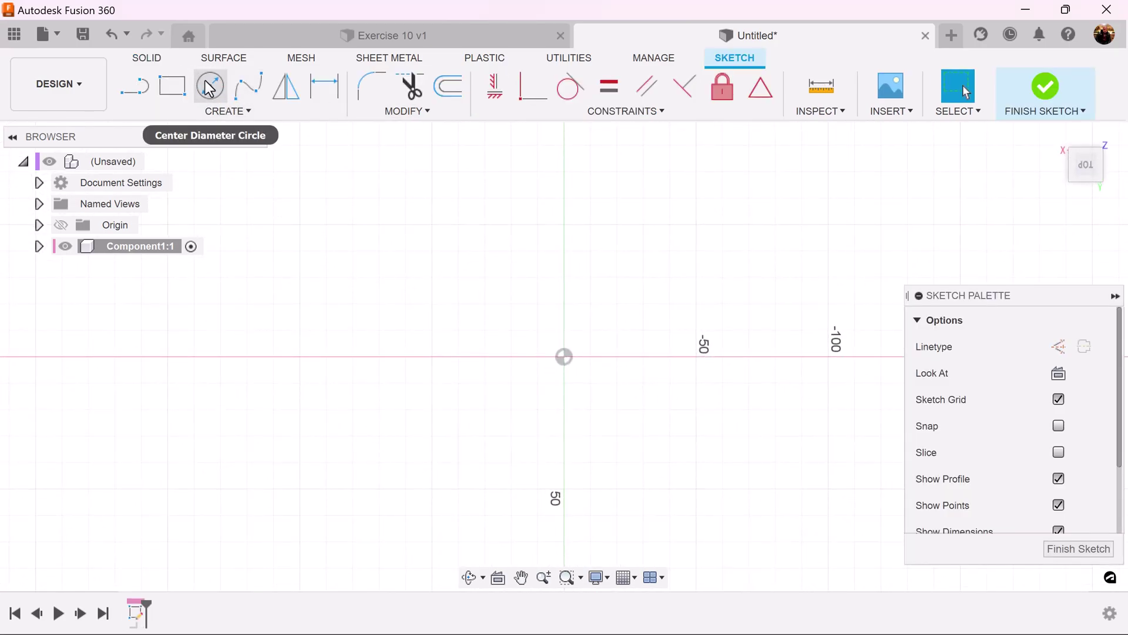
pyautogui.click(210, 87)
pyautogui.click(563, 357)
pyautogui.press('Return')
pyautogui.press('Escape')
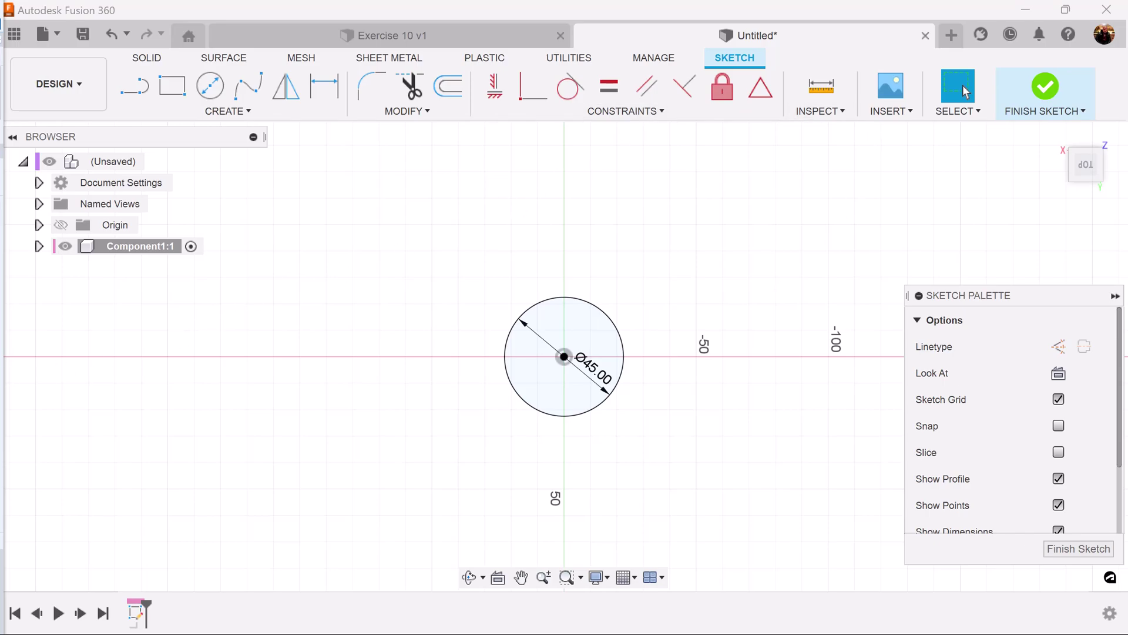
# Step: Draw a two-point rectangle extending outward from the circle's edge and make its lower inner corner coincident with the circle
pyautogui.click(172, 86)
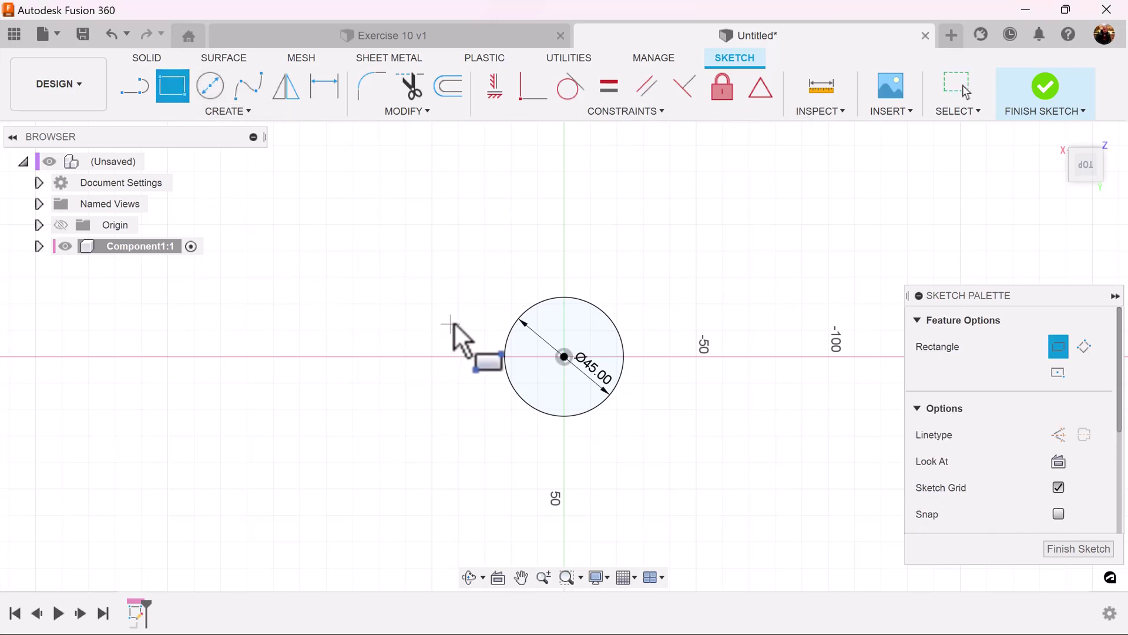
pyautogui.scroll(4, 517, 320)
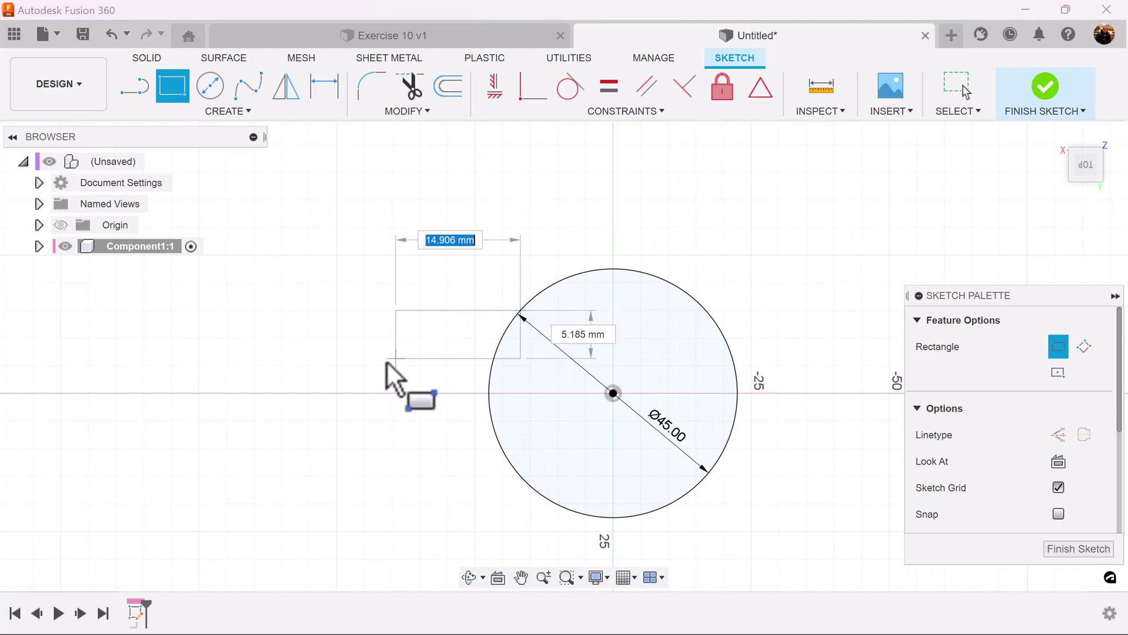
pyautogui.click(112, 468)
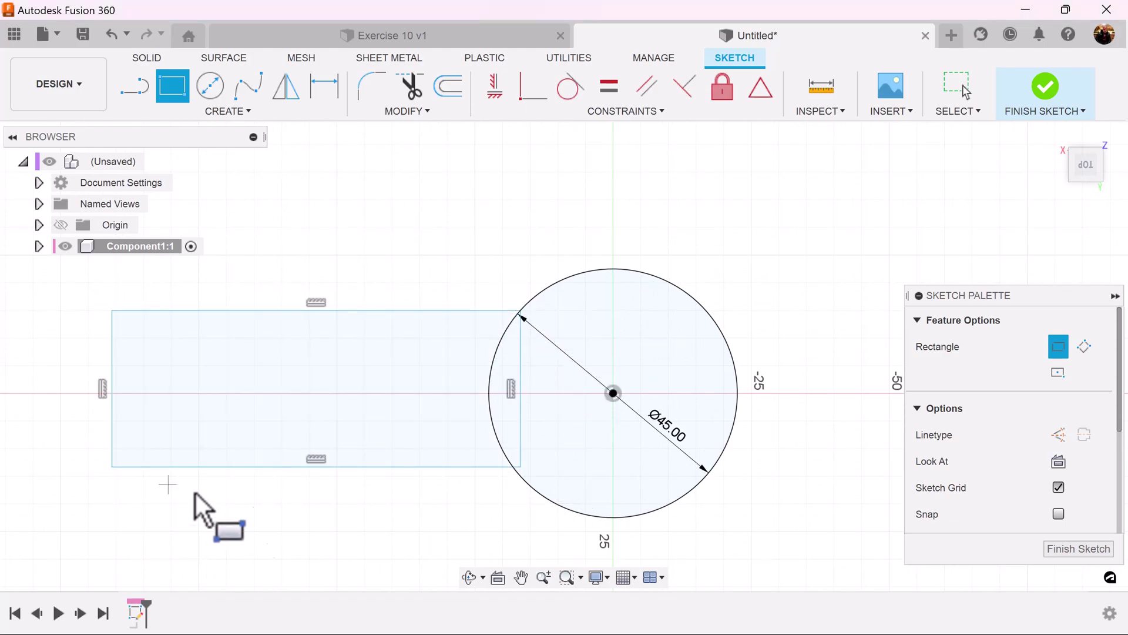
pyautogui.click(541, 91)
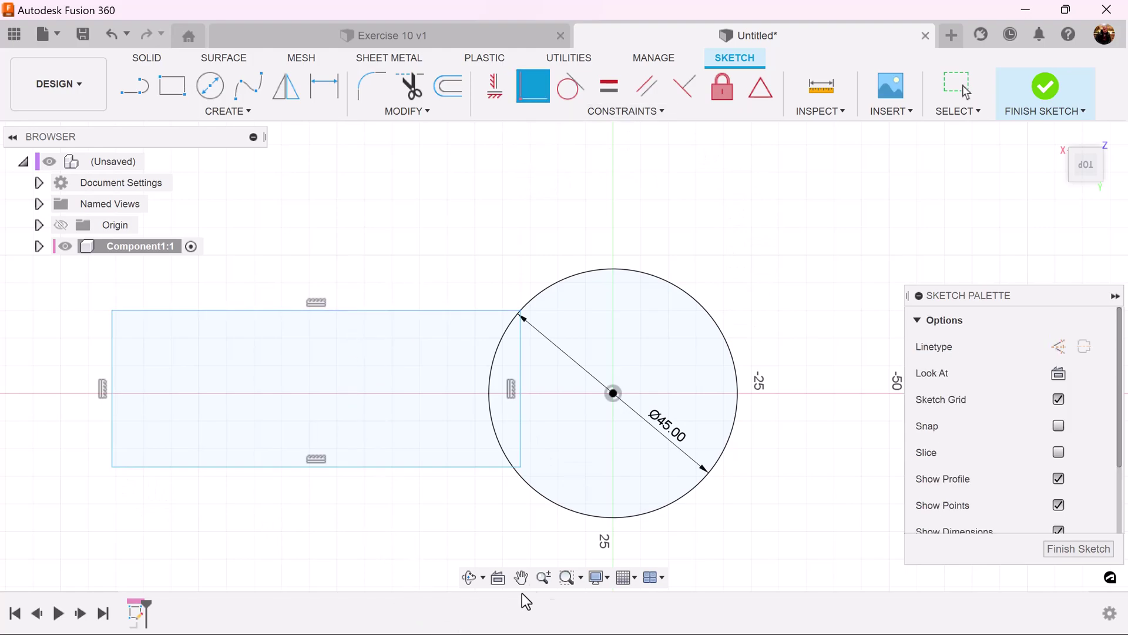
pyautogui.click(521, 468)
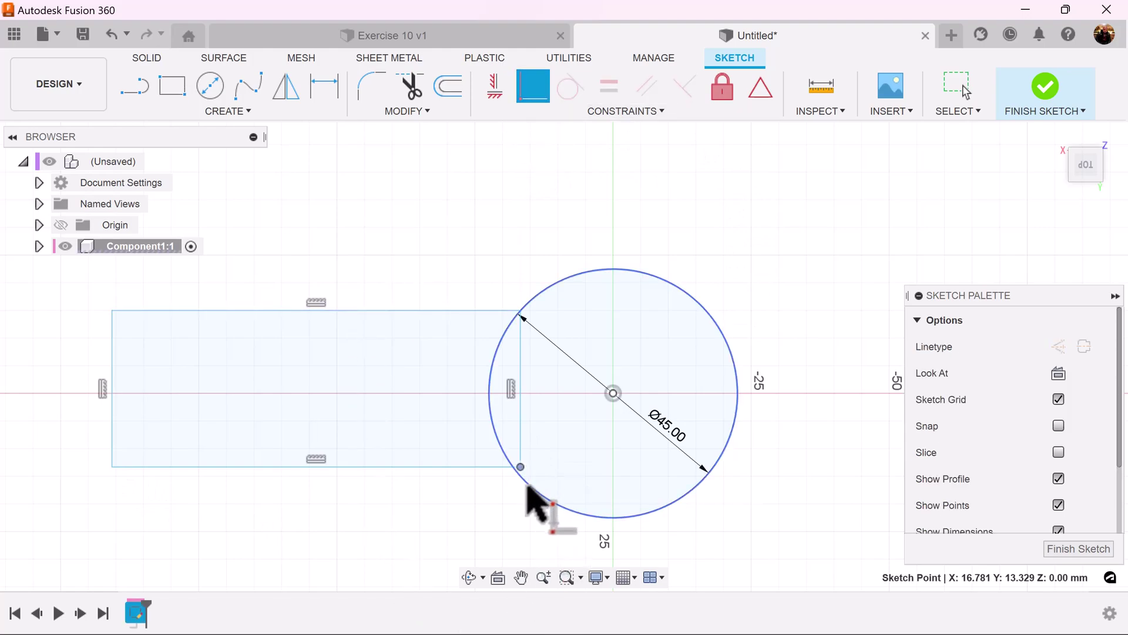
pyautogui.click(530, 489)
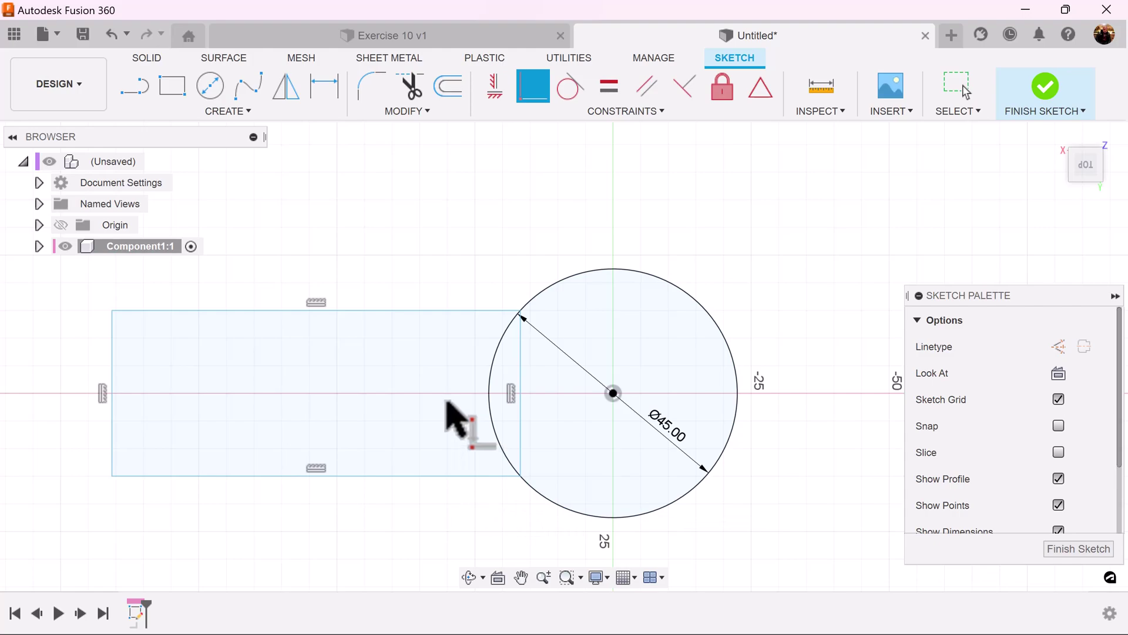
# Step: Dimension the rectangle's outer short side to 35 mm
pyautogui.click(330, 86)
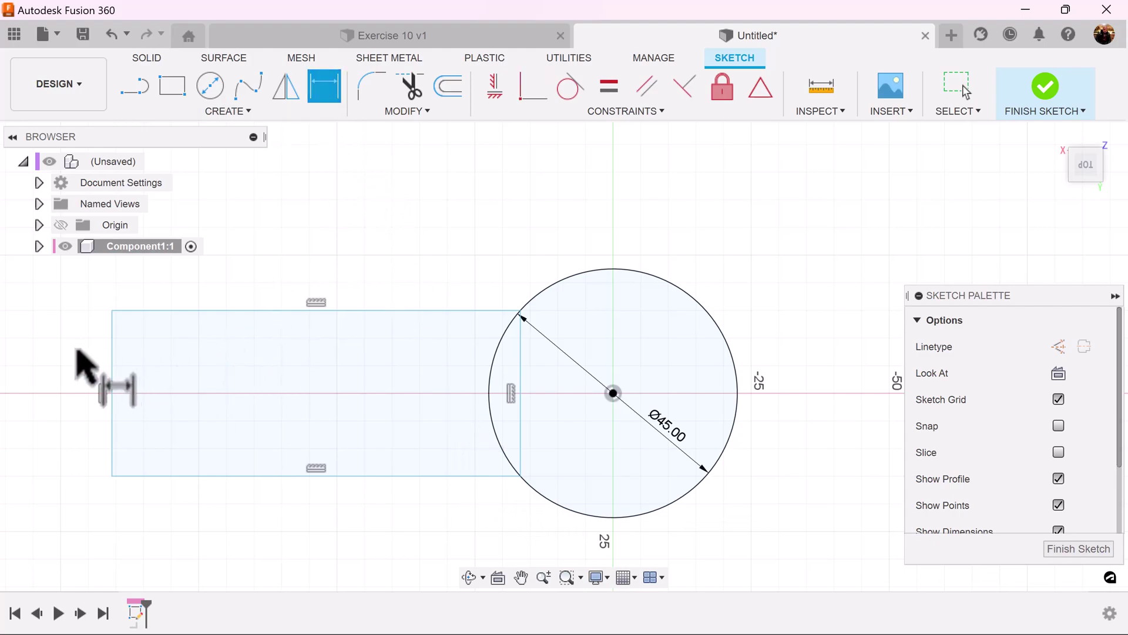
pyautogui.click(113, 362)
pyautogui.click(174, 368)
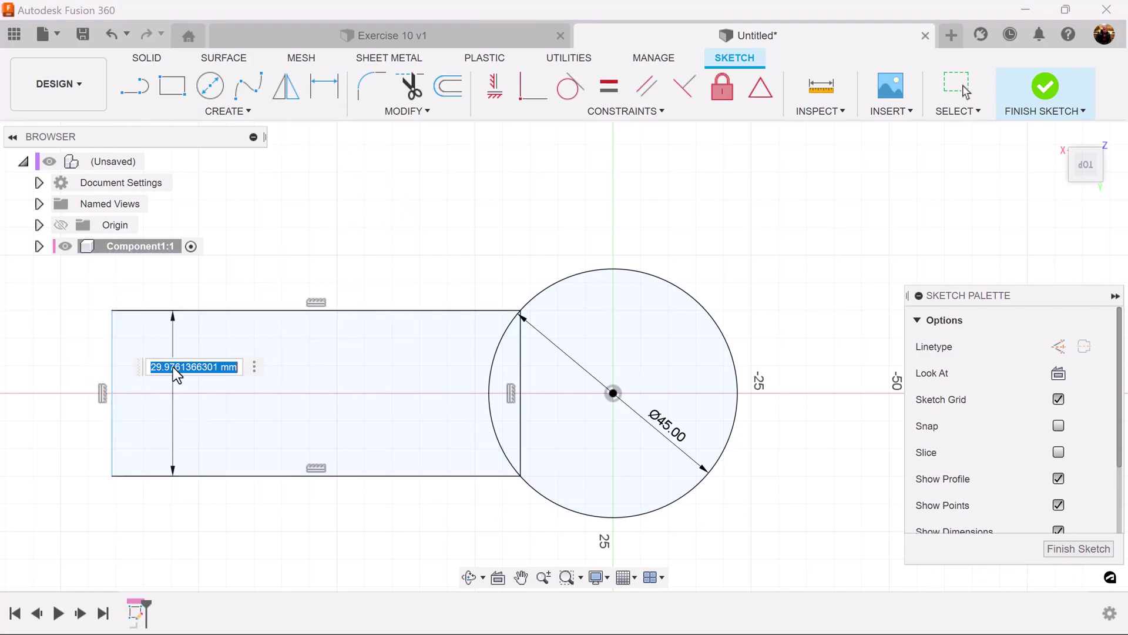
pyautogui.write('35')
pyautogui.press('Return')
# Step: Dimension the horizontal distance from the rectangle's outer lower corner to the circle centre as 75 mm
pyautogui.moveTo(663, 366); pyautogui.dragTo(822, 326, button='middle')
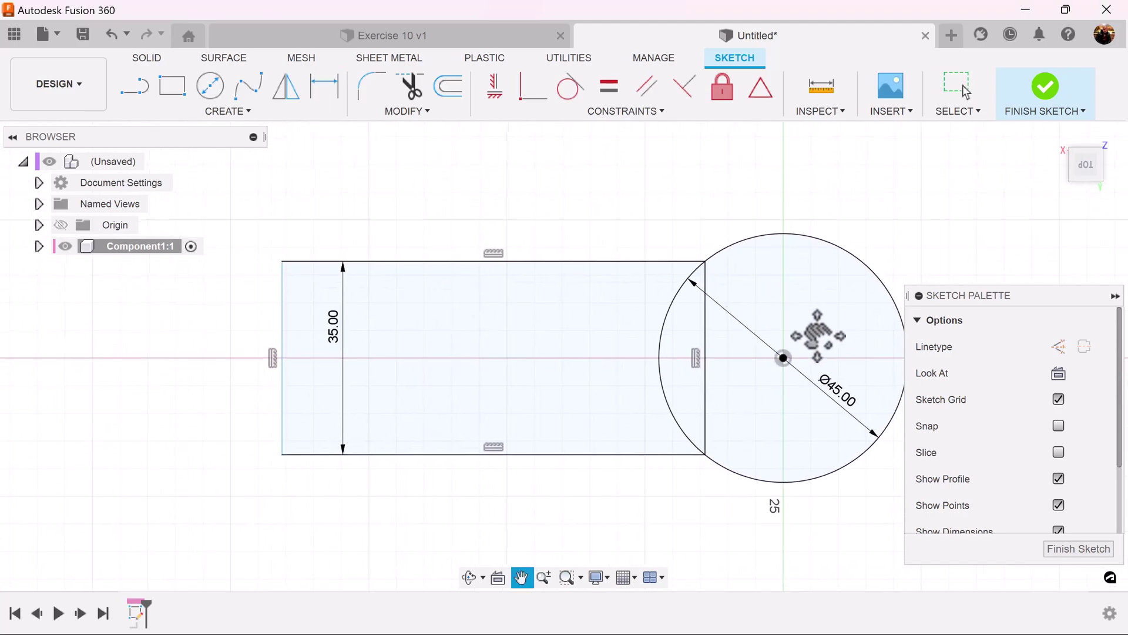
pyautogui.press('d')
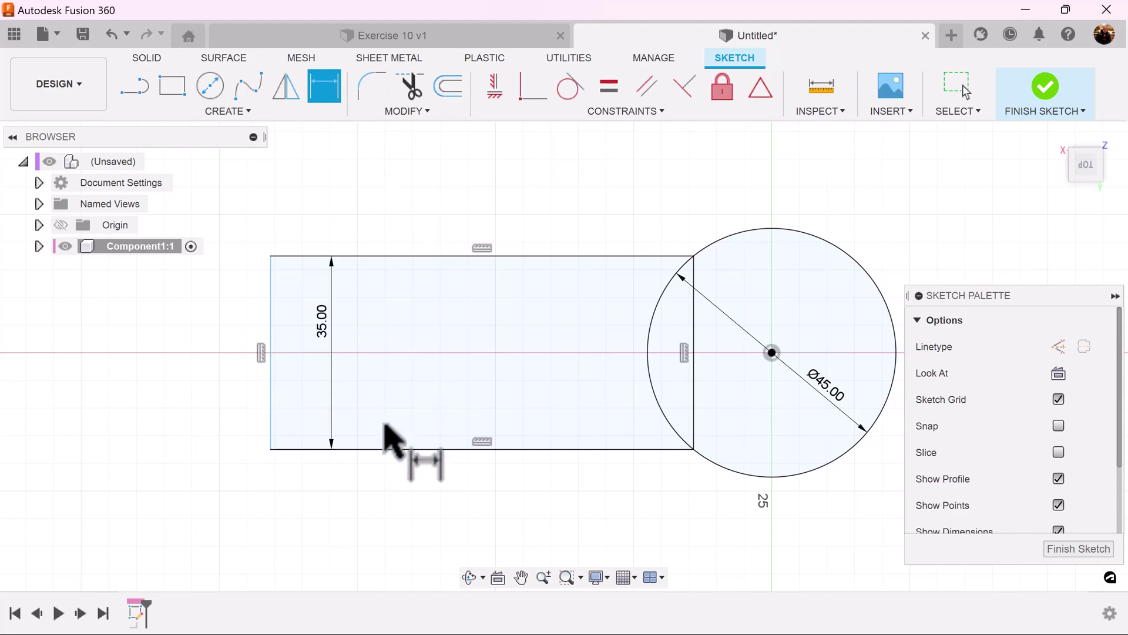
pyautogui.click(270, 450)
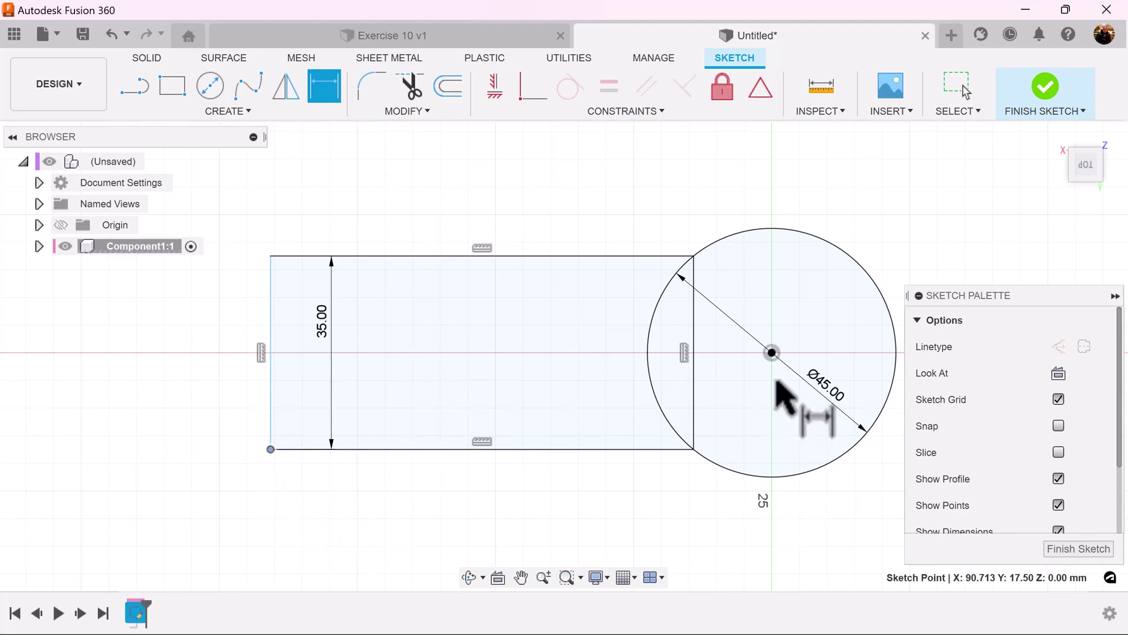
pyautogui.click(772, 353)
pyautogui.click(496, 517)
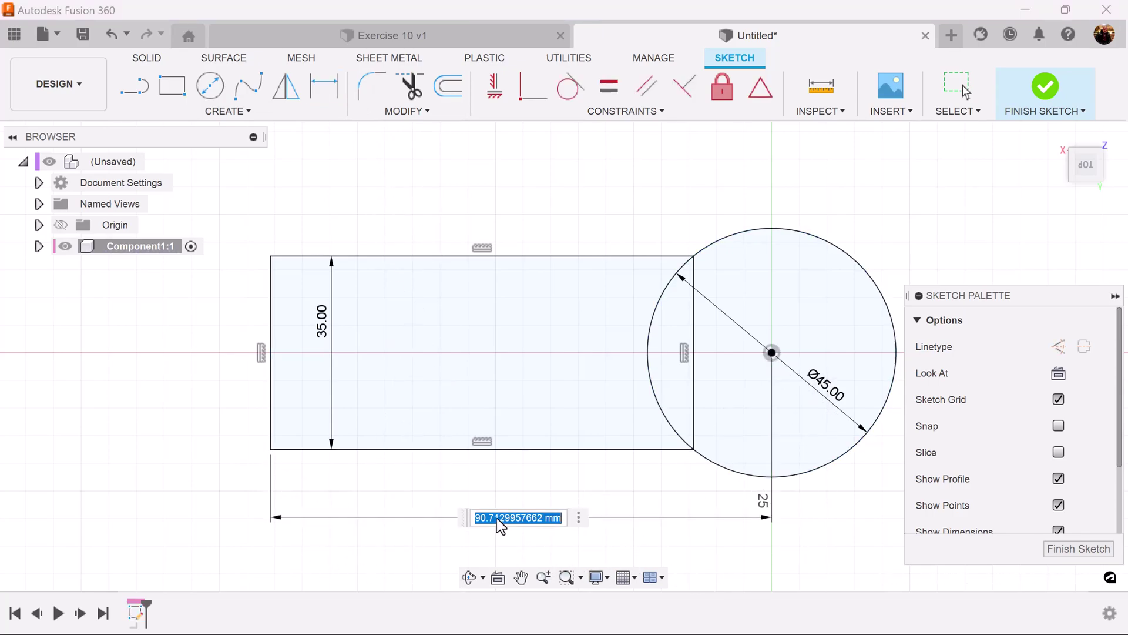
pyautogui.write('75')
pyautogui.press('Return')
# Step: Trim away the rectangle's short side that lies inside the circle
pyautogui.moveTo(865, 499)
pyautogui.mouseDown(button='middle')
pyautogui.moveTo(785, 493)
pyautogui.moveTo(768, 466)
pyautogui.mouseUp(button='middle')
pyautogui.scroll(-2, 788, 494)
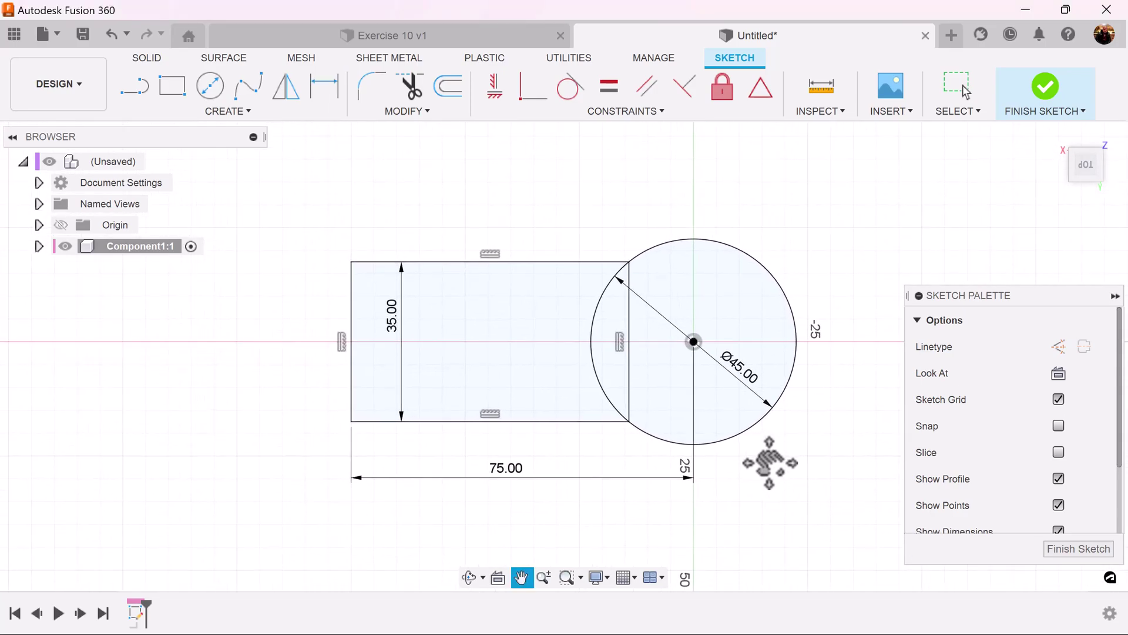
pyautogui.press('d')
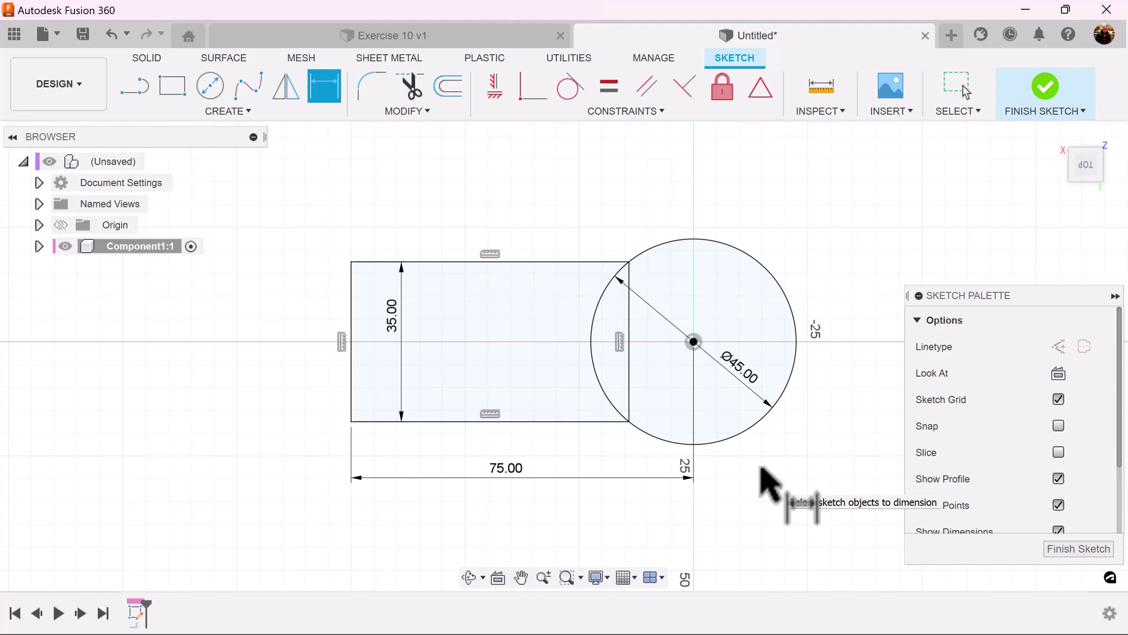
pyautogui.click(415, 94)
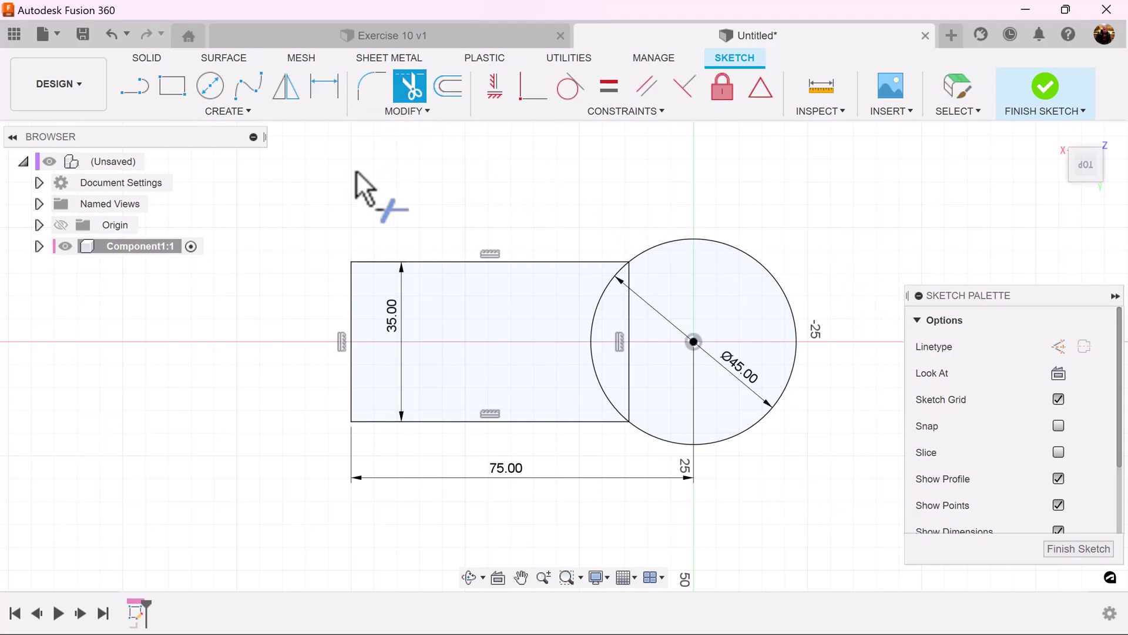
pyautogui.click(630, 320)
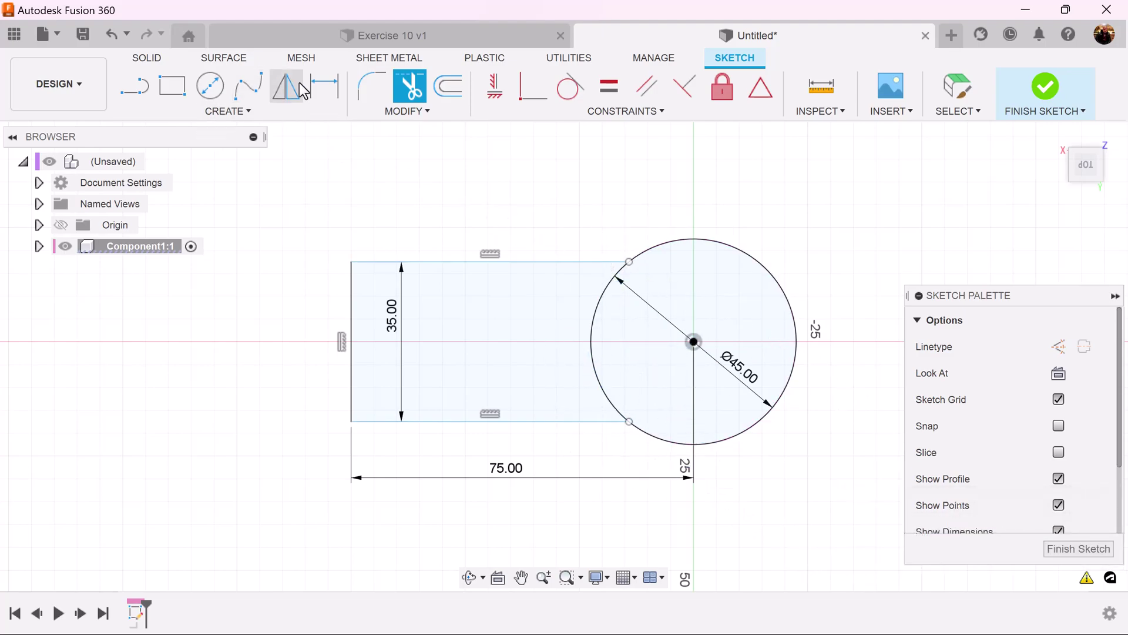
# Step: Dimension the vertical offset from the rectangle's outer upper corner to the circle centre as 17.5 mm and finish the sketch
pyautogui.click(324, 86)
pyautogui.click(350, 262)
pyautogui.click(694, 342)
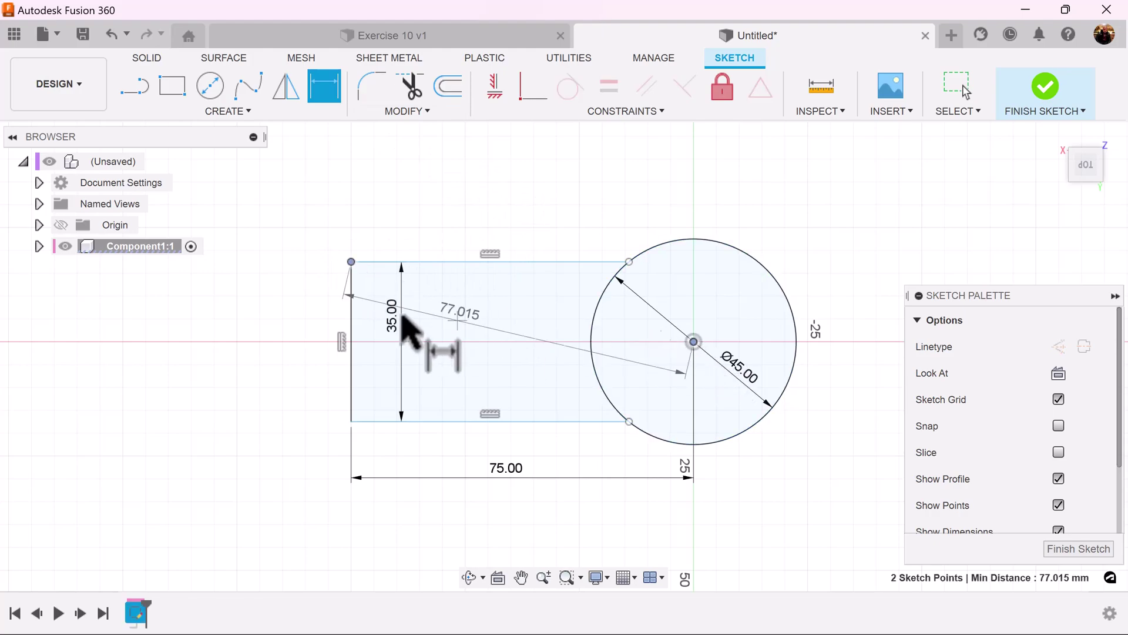
pyautogui.click(288, 306)
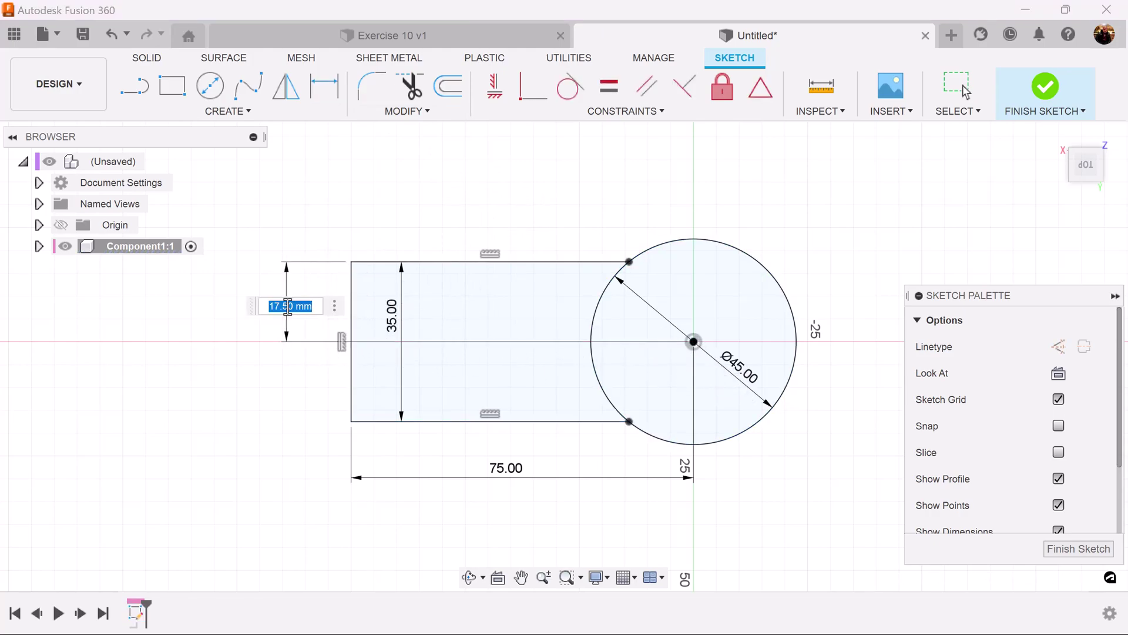
pyautogui.press('Return')
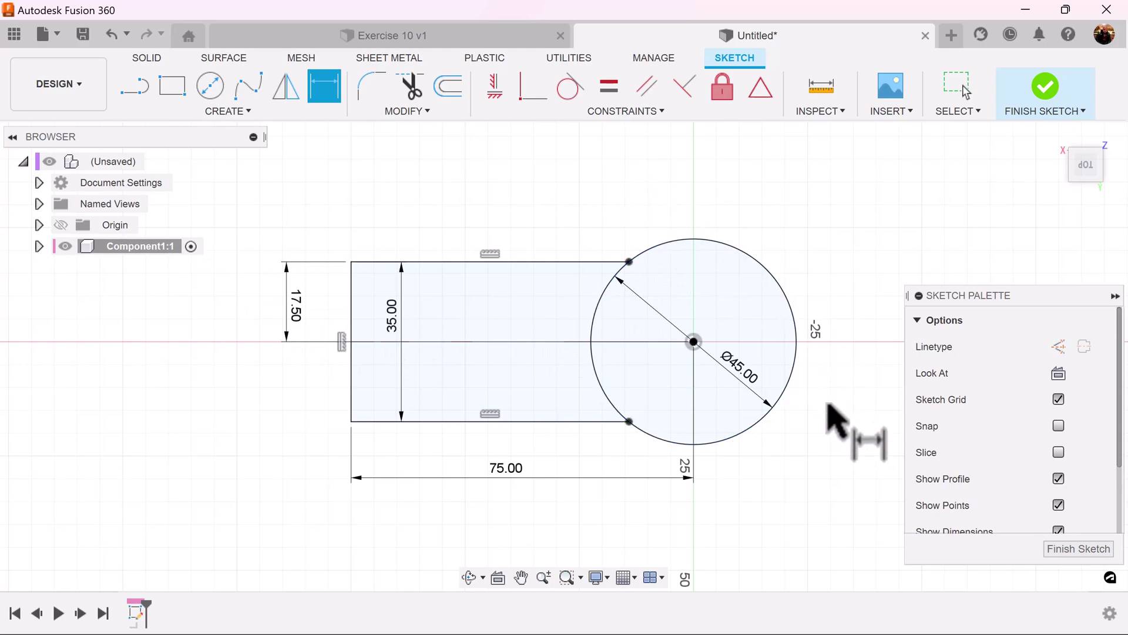
pyautogui.click(1084, 550)
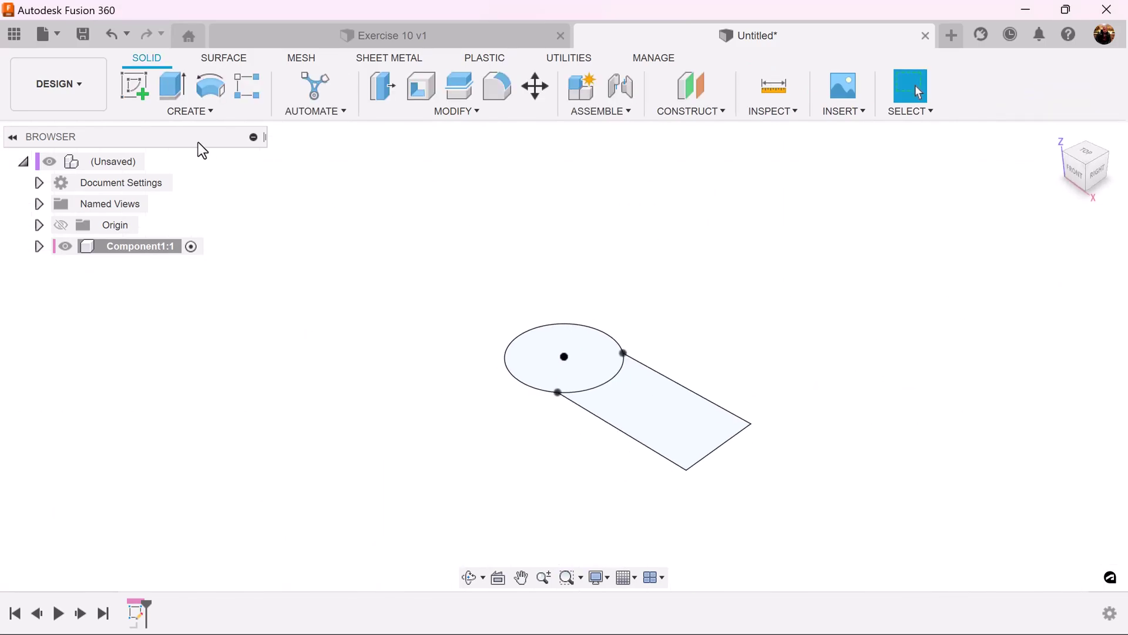
# Step: Extrude the rectangular profile outside the circle upward 10 mm as a new body
pyautogui.click(172, 86)
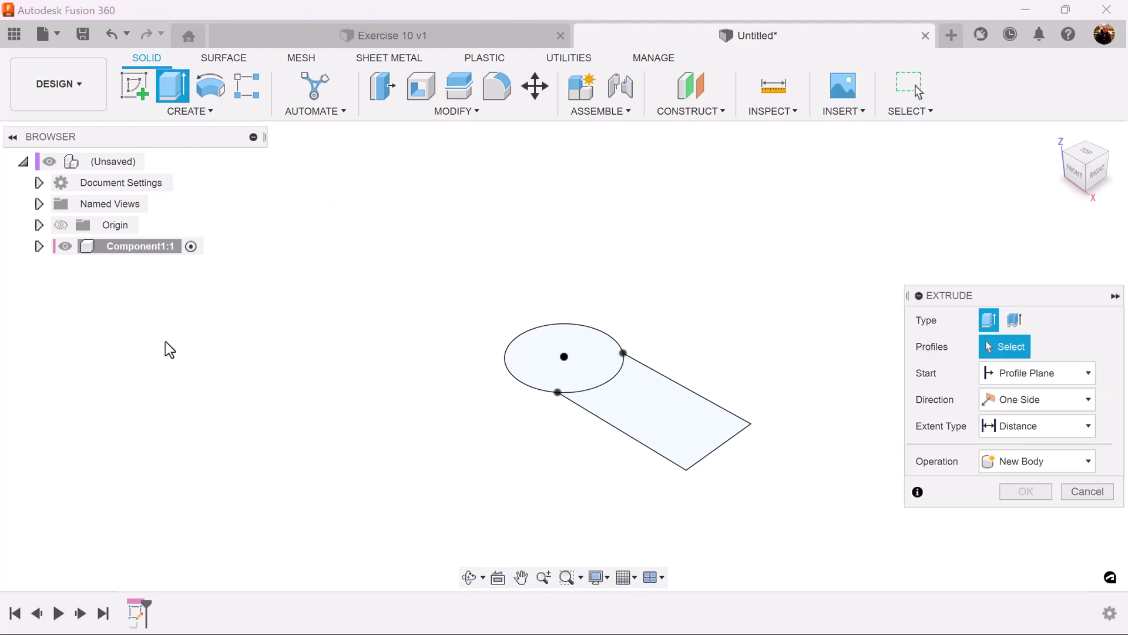
pyautogui.click(683, 423)
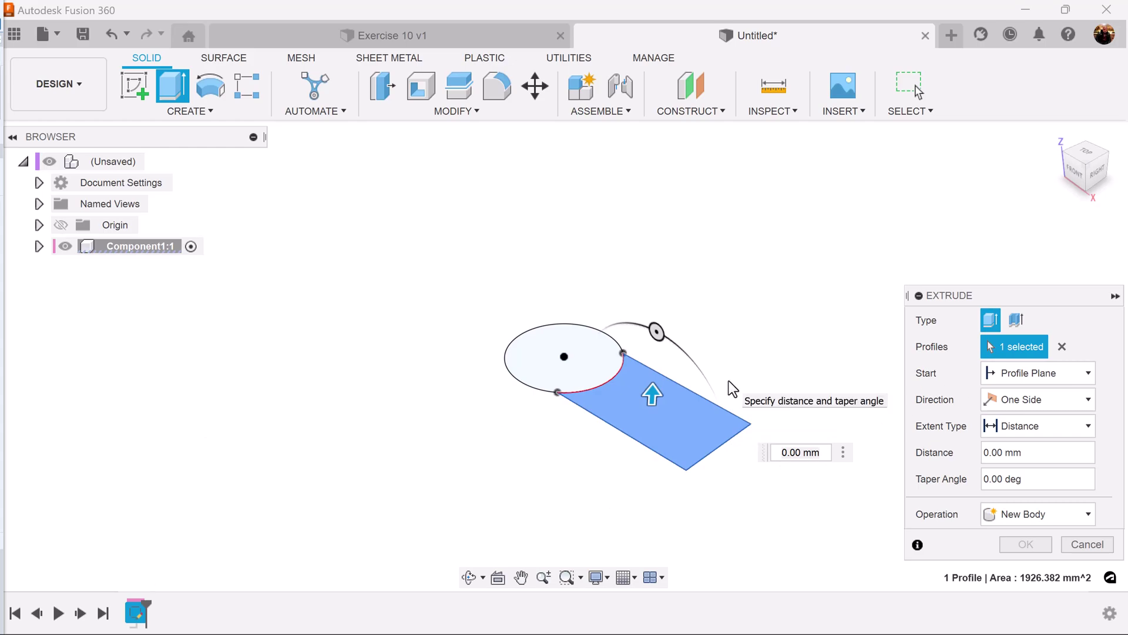
pyautogui.click(796, 451)
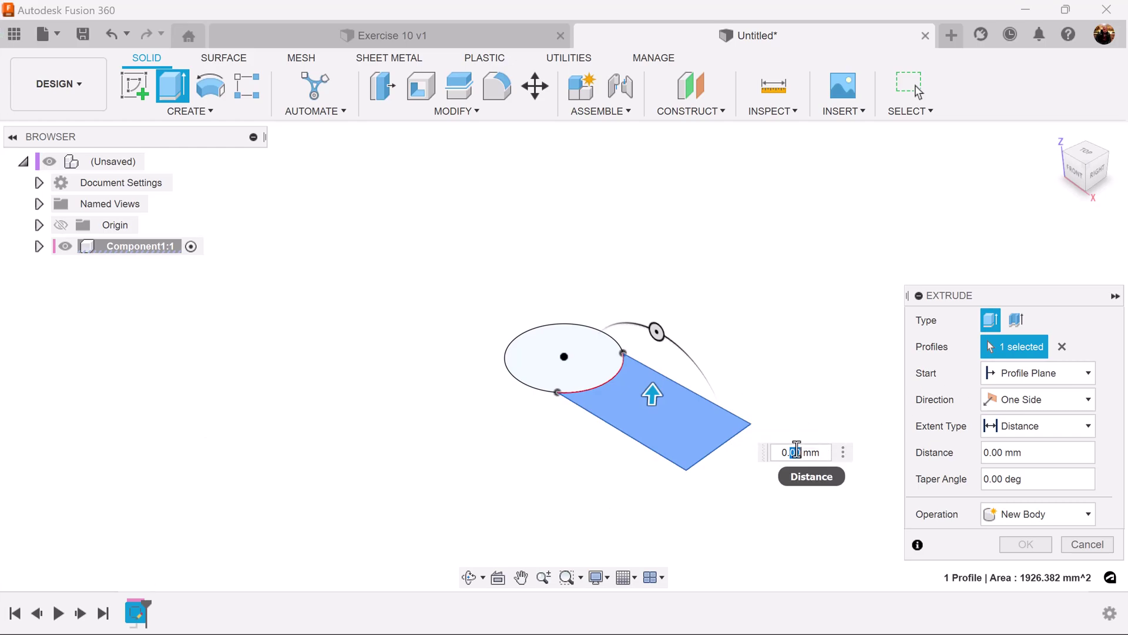
pyautogui.write('10')
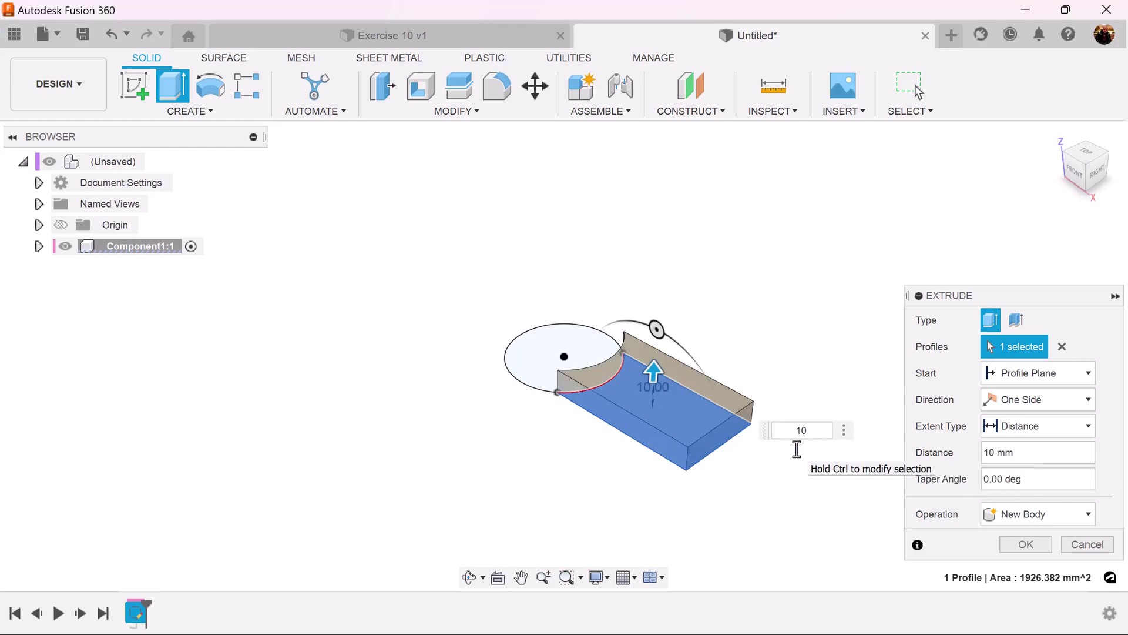
pyautogui.press('Return')
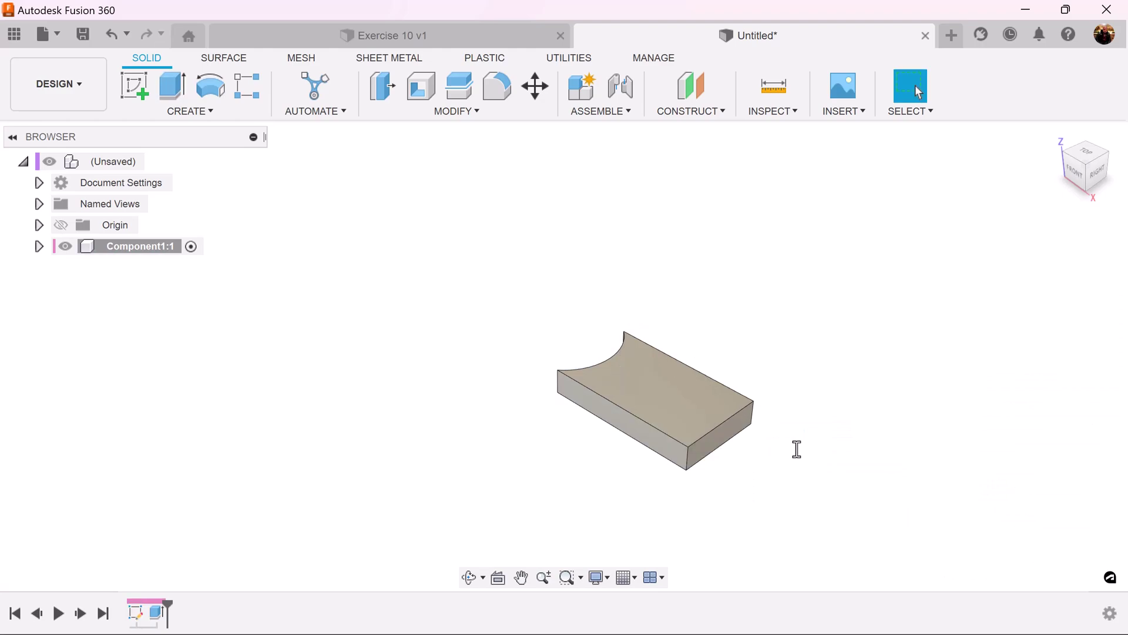
# Step: Make the component's Sketch1 visible again so its circle can be reused
pyautogui.click(39, 246)
pyautogui.click(55, 310)
pyautogui.click(92, 331)
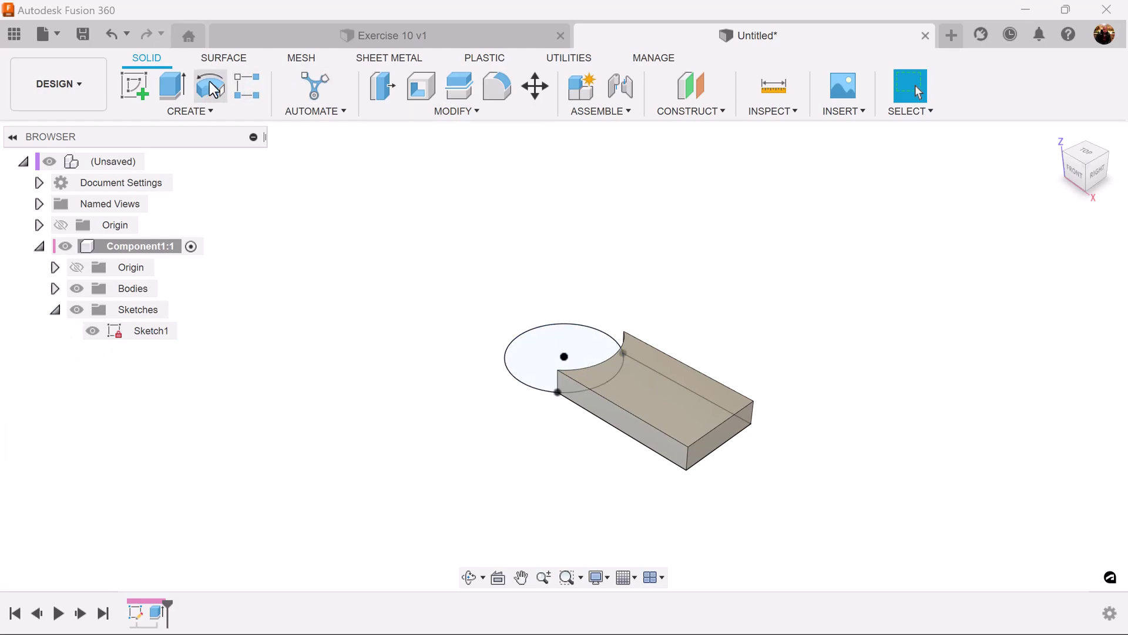
# Step: Extrude the circle profile to two sides as a new body, 45 mm upward and 5 mm downward
pyautogui.click(169, 88)
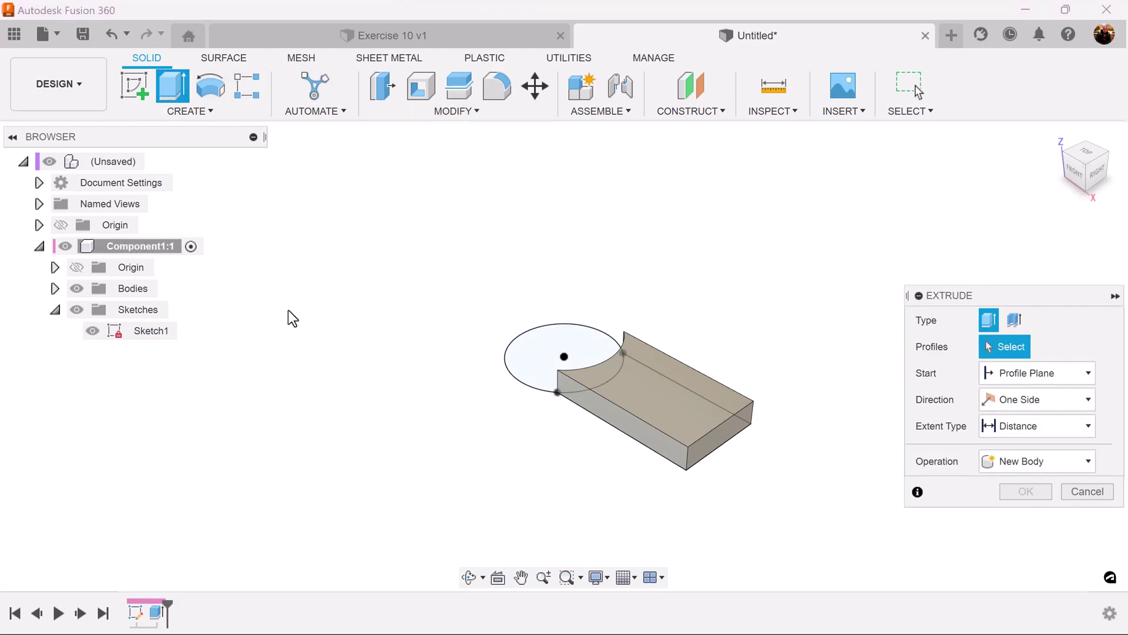
pyautogui.click(577, 347)
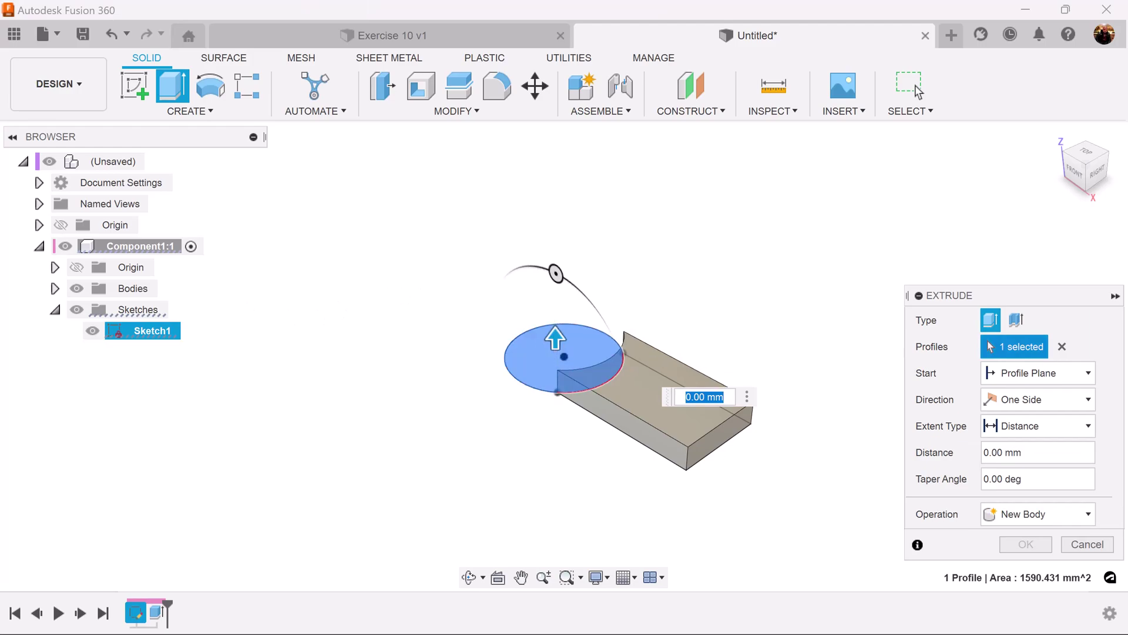
pyautogui.click(1063, 400)
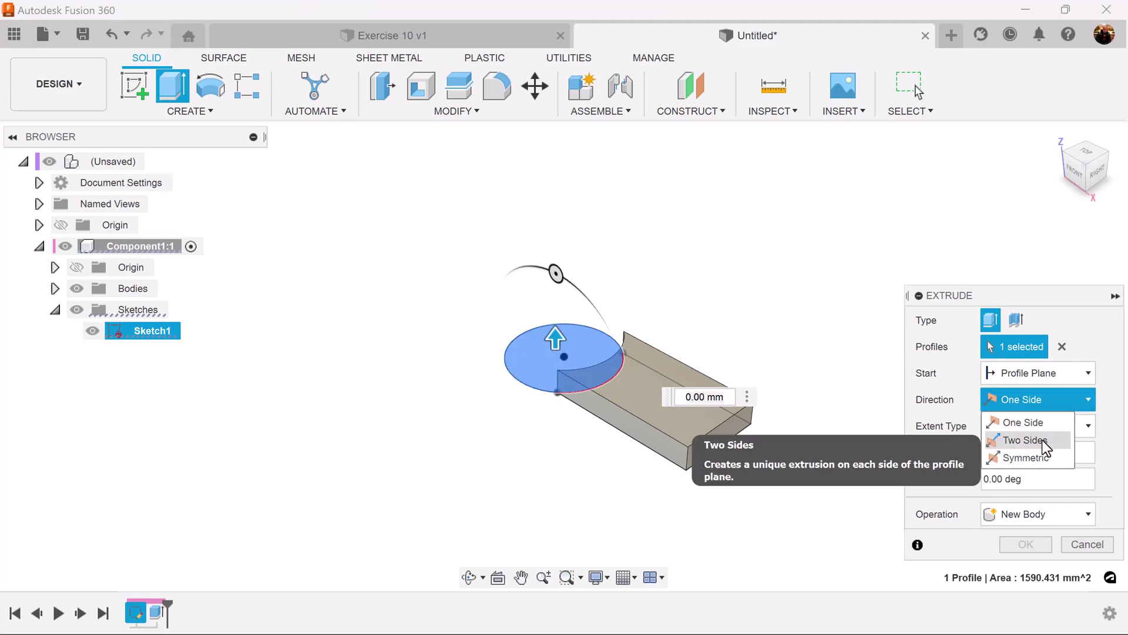
pyautogui.click(1026, 440)
pyautogui.write('15')
pyautogui.press('Return')
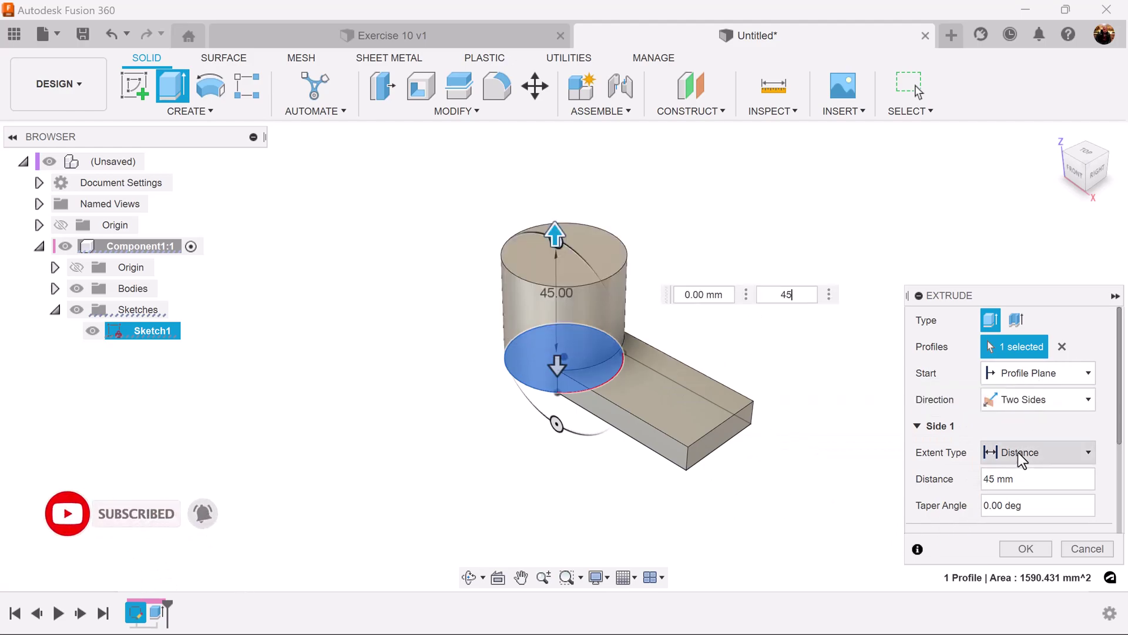
pyautogui.scroll(-3, 1058, 483)
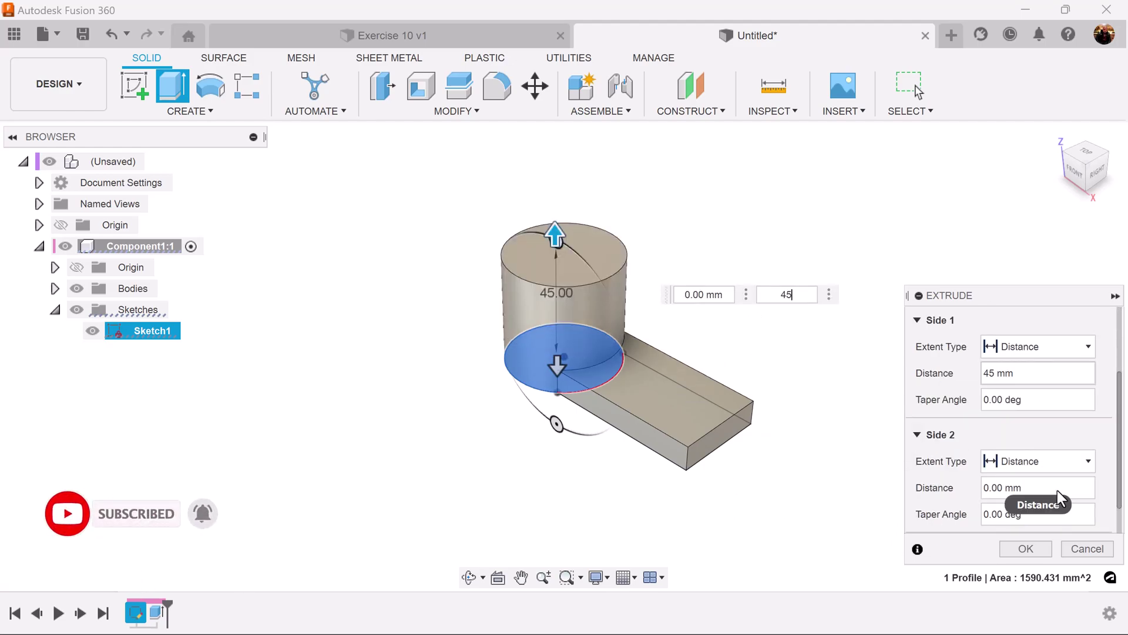
pyautogui.click(1034, 487)
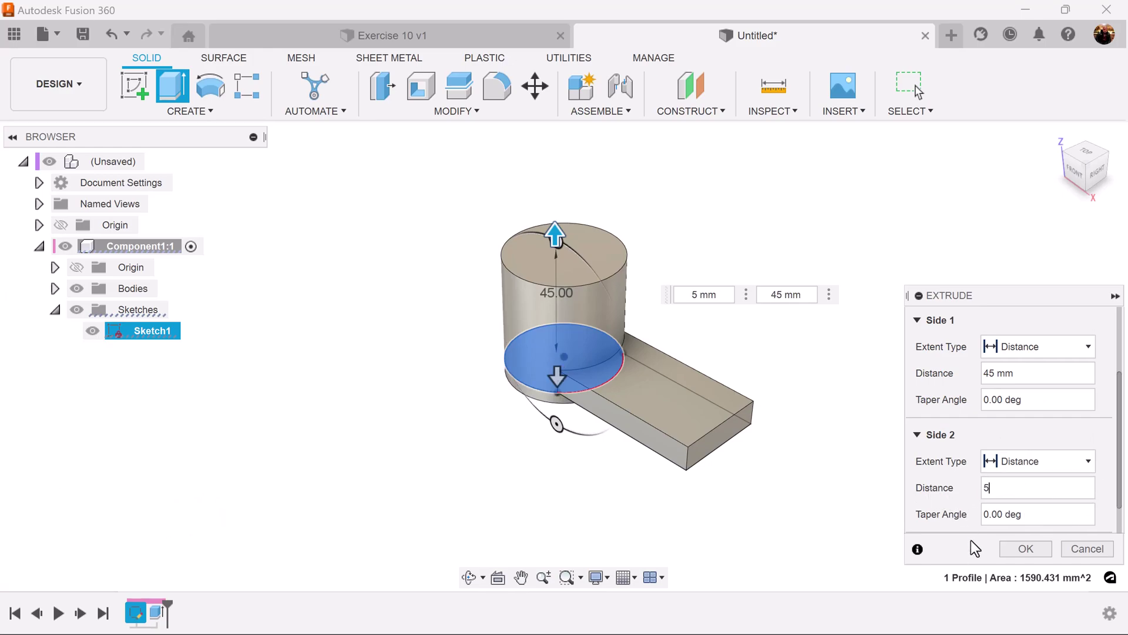
pyautogui.click(1017, 548)
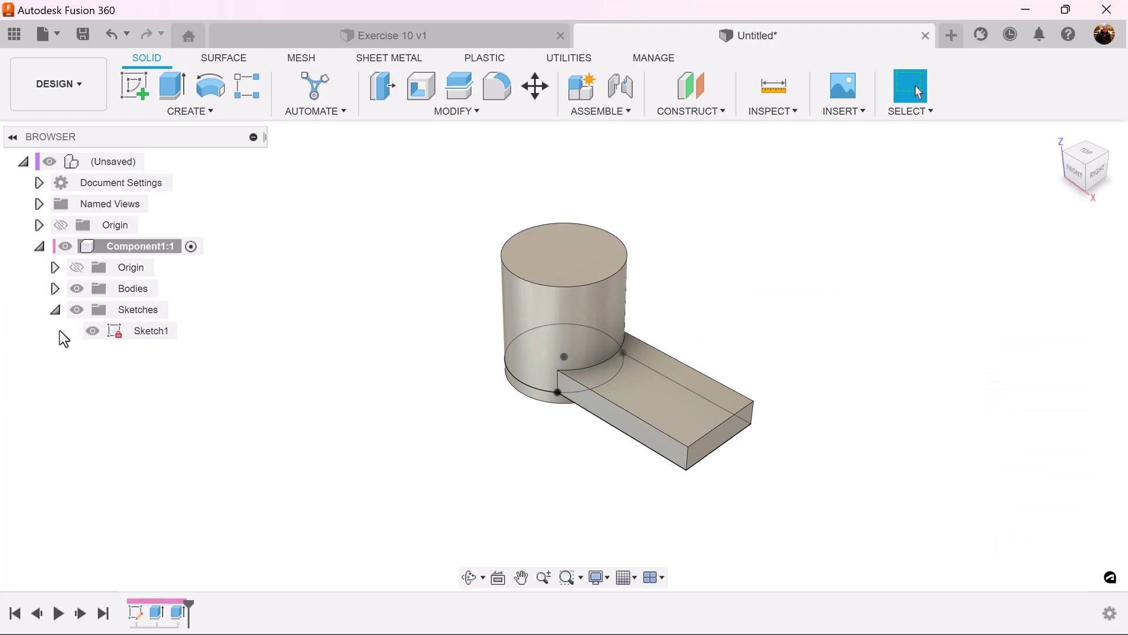
# Step: Hide Sketch1 and start a new sketch on the top face of the rectangular arm
pyautogui.click(93, 331)
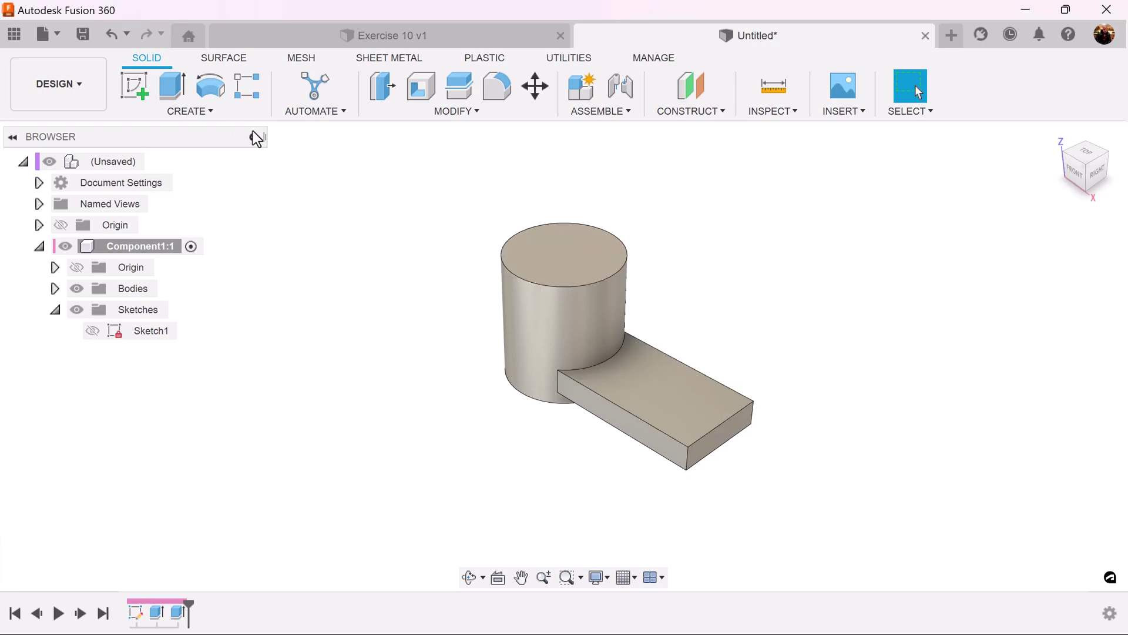
pyautogui.click(141, 90)
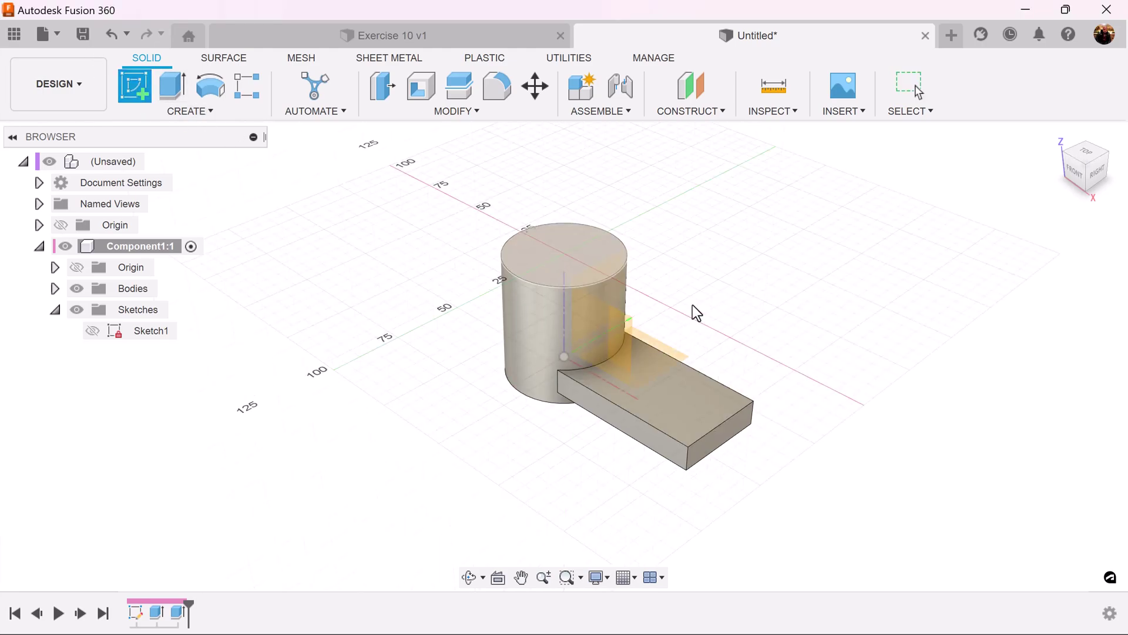
pyautogui.click(682, 400)
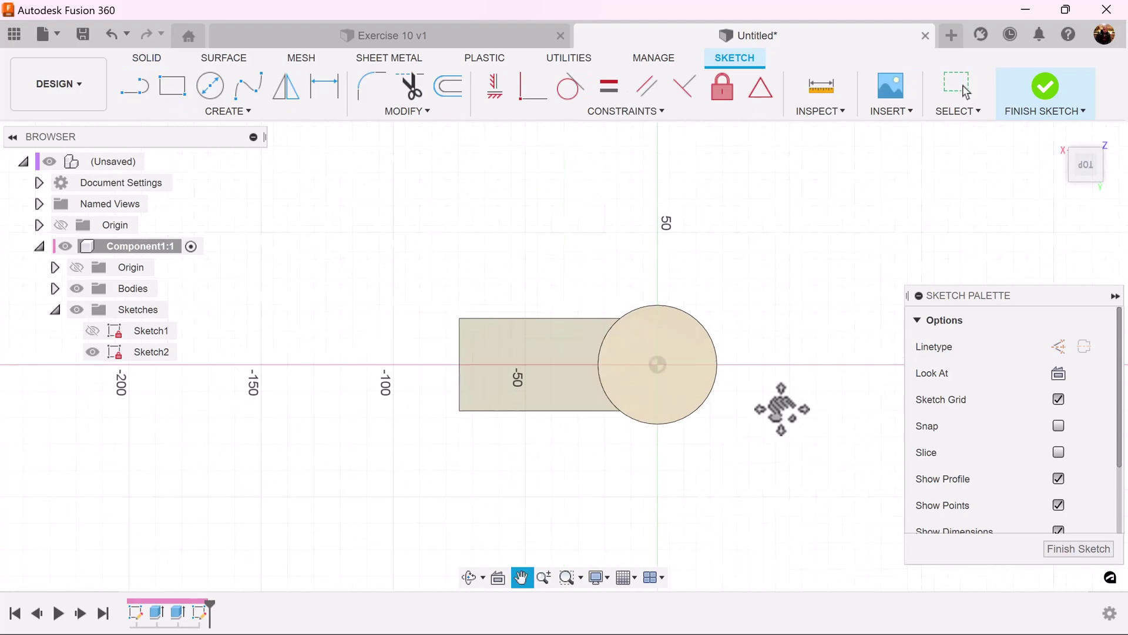
pyautogui.scroll(1, 597, 237)
pyautogui.moveTo(597, 241); pyautogui.dragTo(520, 259, button='middle')
pyautogui.press('Escape')
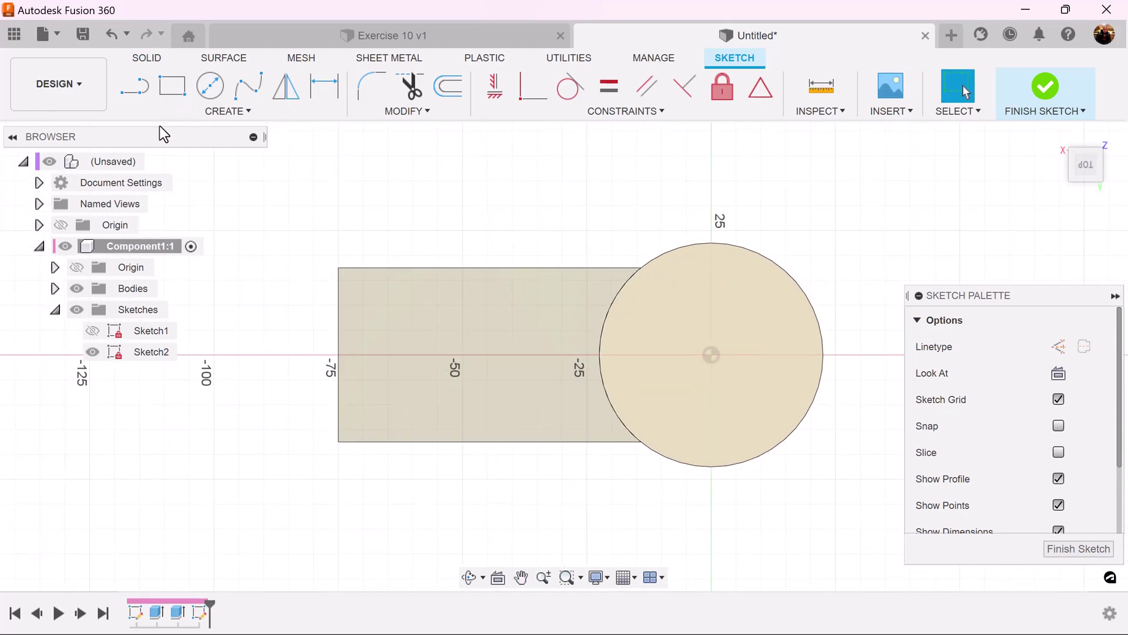
# Step: Draw a 10 mm line along the arm's long edge from its outer corner, continuing with a tangent arc to the opposite long edge
pyautogui.click(145, 94)
pyautogui.click(338, 267)
pyautogui.scroll(2, 340, 269)
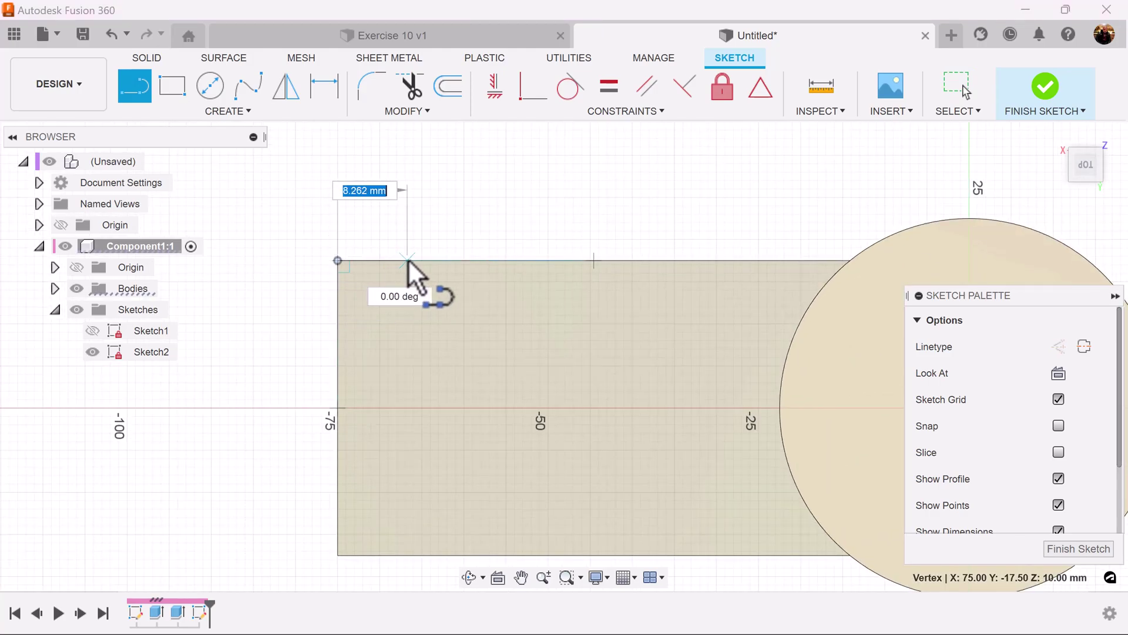
pyautogui.write('10')
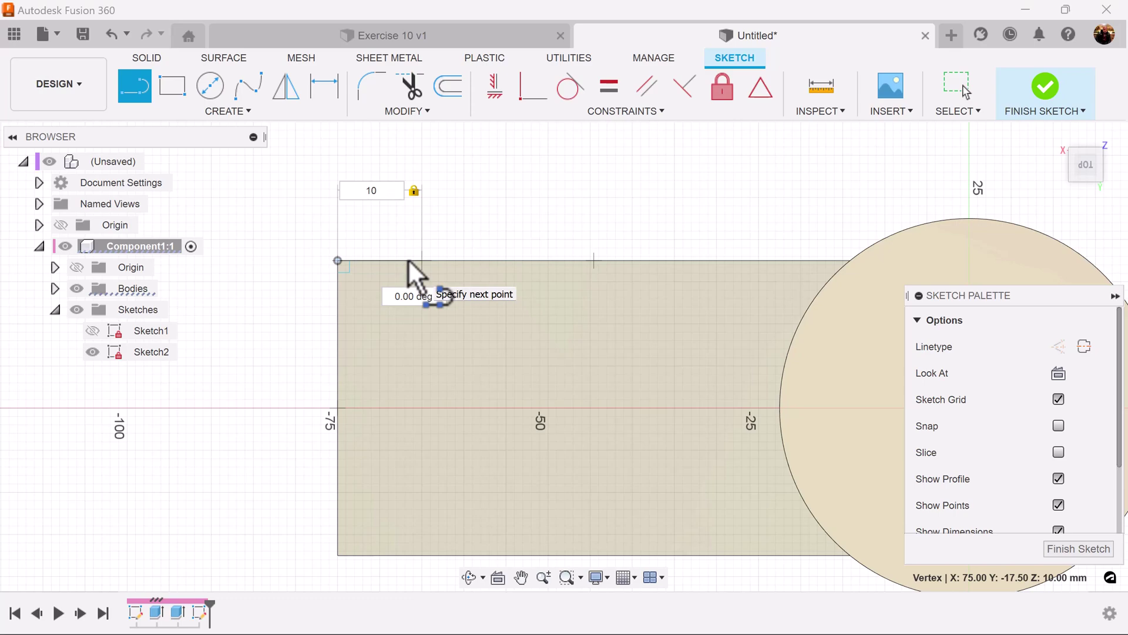
pyautogui.press('Return')
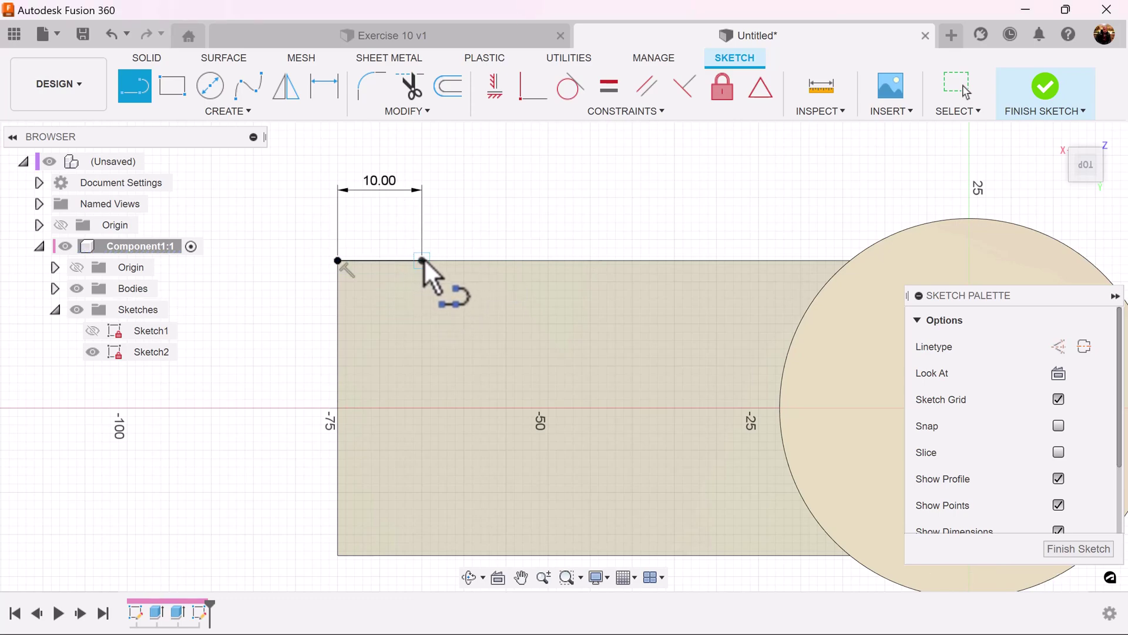
pyautogui.moveTo(422, 260); pyautogui.dragTo(423, 556)
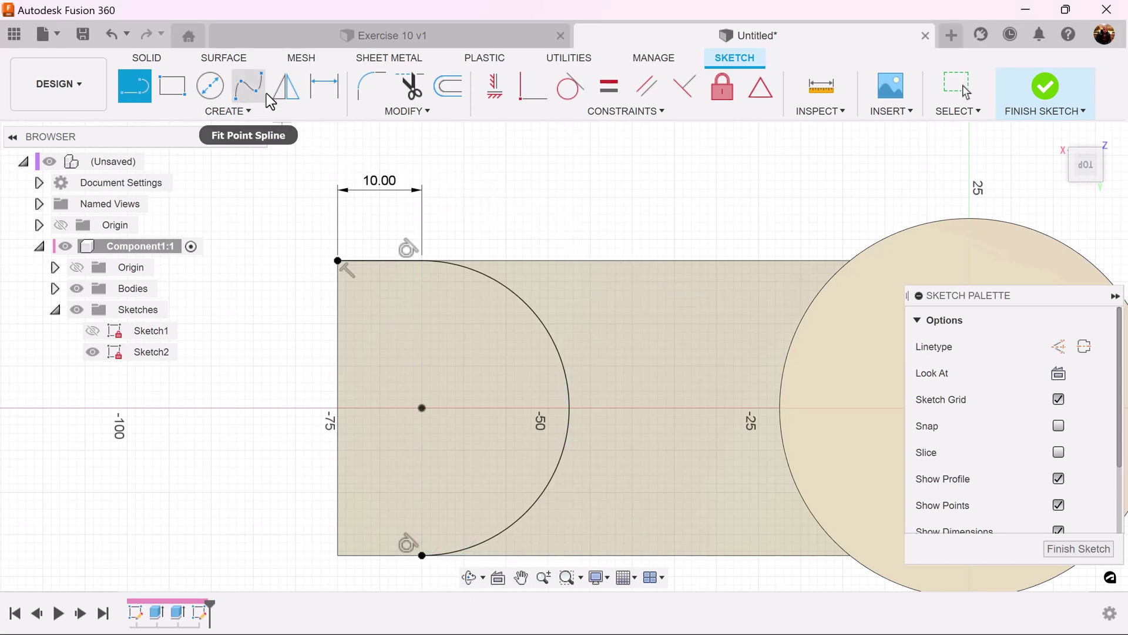
# Step: Set the length of the line leading into the arc to 15 mm
pyautogui.click(324, 89)
pyautogui.click(389, 193)
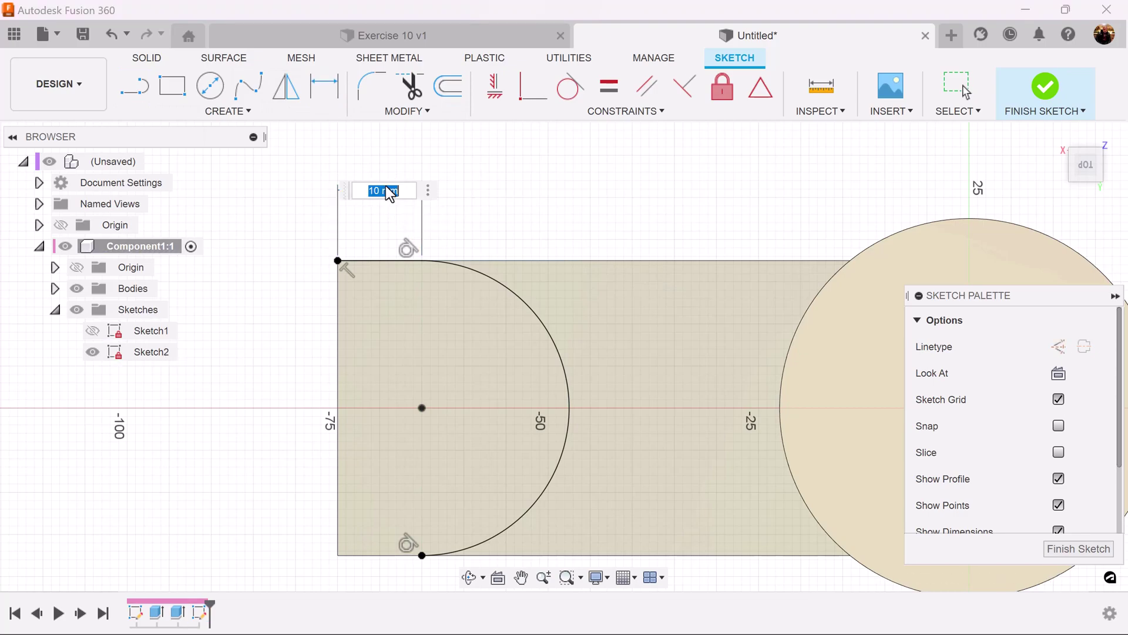
pyautogui.press('Return')
pyautogui.scroll(1, 524, 242)
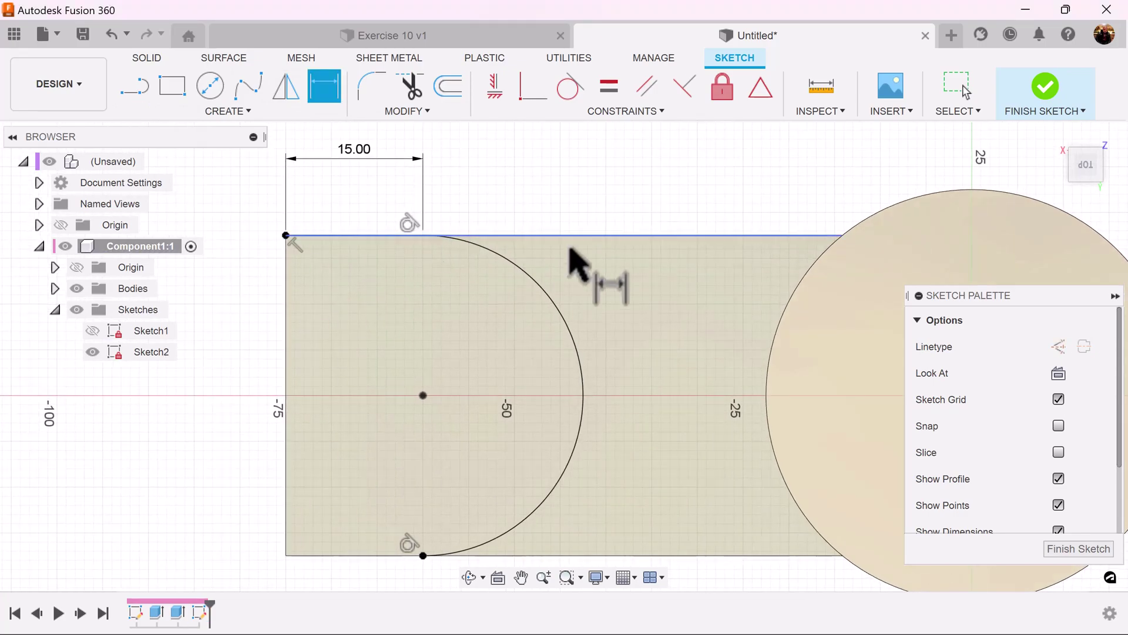
# Step: Draw a line from the arc's free end to the arm's other outer corner, continuing 10 mm along the short edge
pyautogui.scroll(-2, 710, 430)
pyautogui.moveTo(717, 408); pyautogui.dragTo(755, 340, button='middle')
pyautogui.scroll(1, 688, 408)
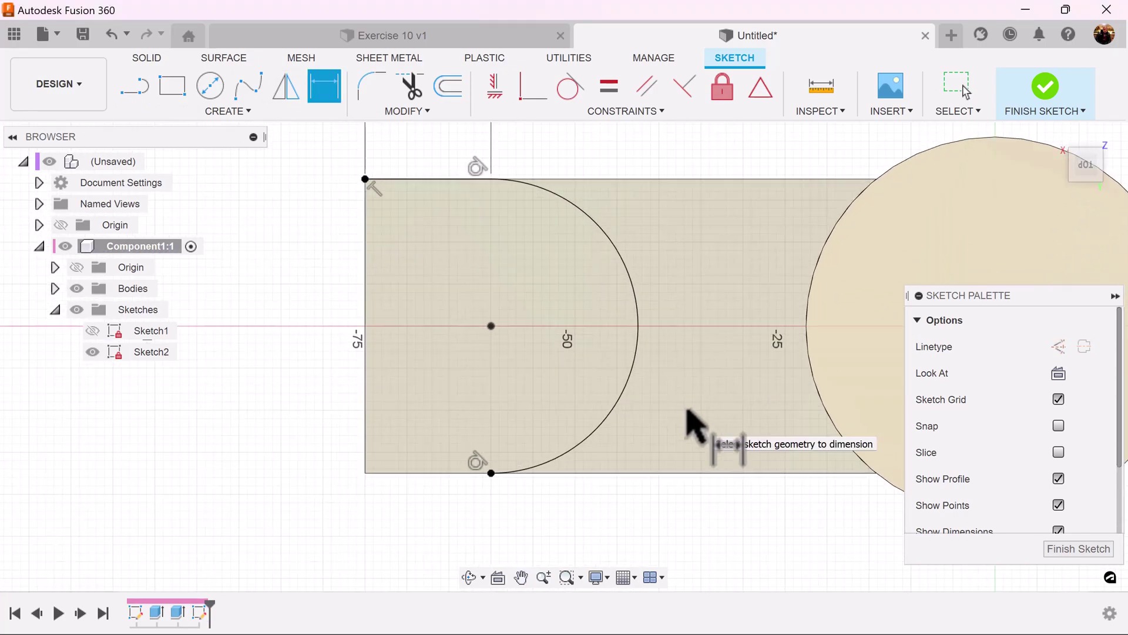
pyautogui.moveTo(687, 407); pyautogui.dragTo(705, 440, button='middle')
pyautogui.press('l')
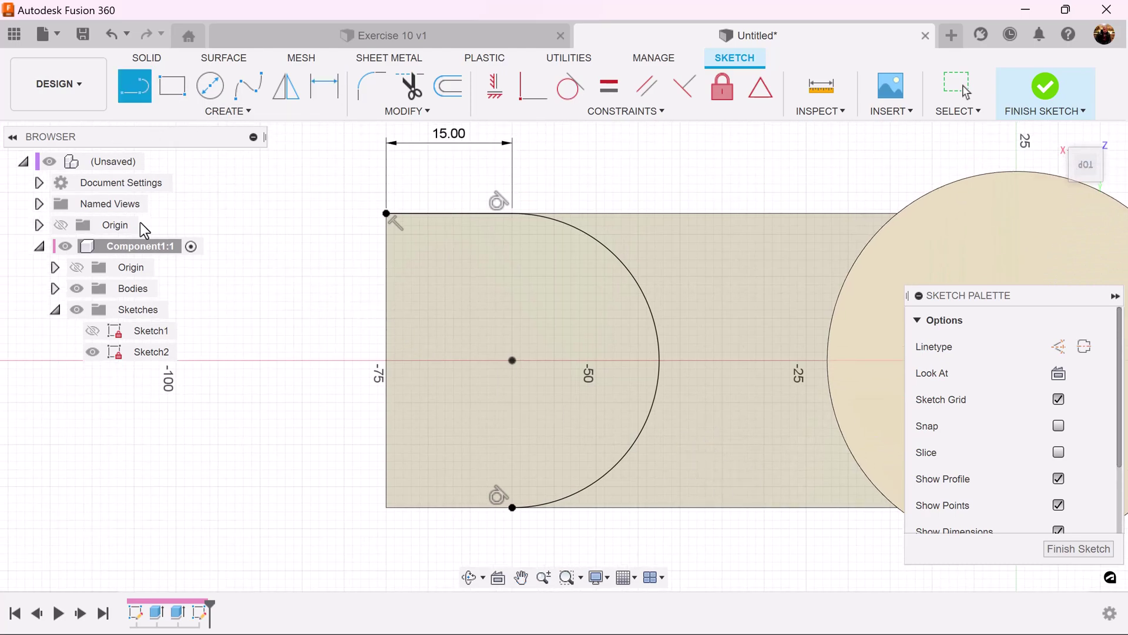
pyautogui.click(512, 507)
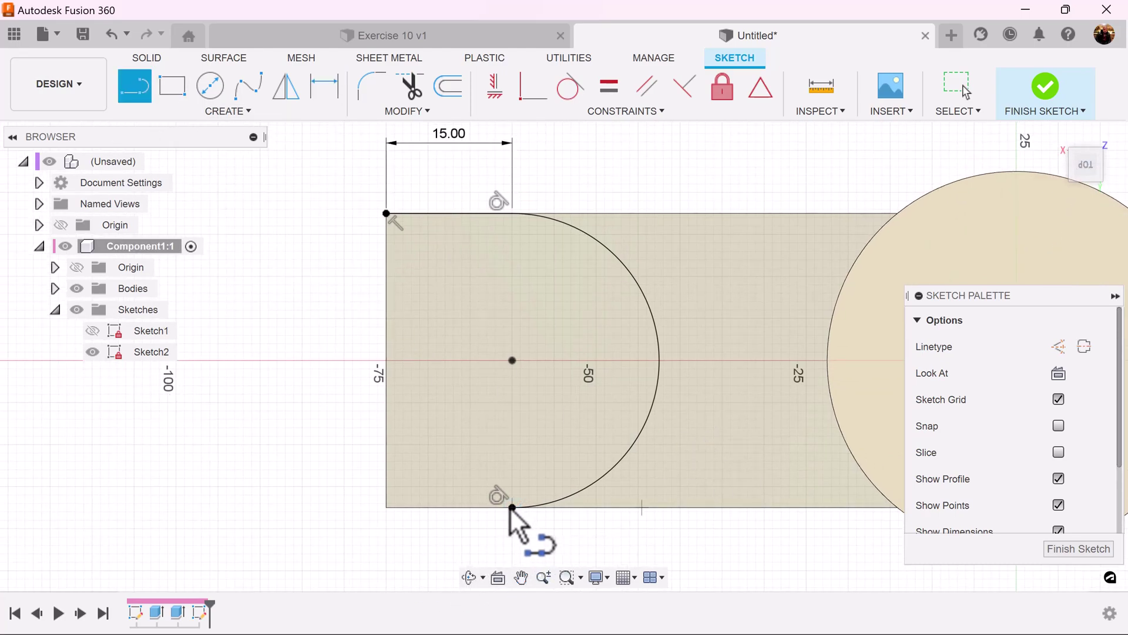
pyautogui.click(386, 507)
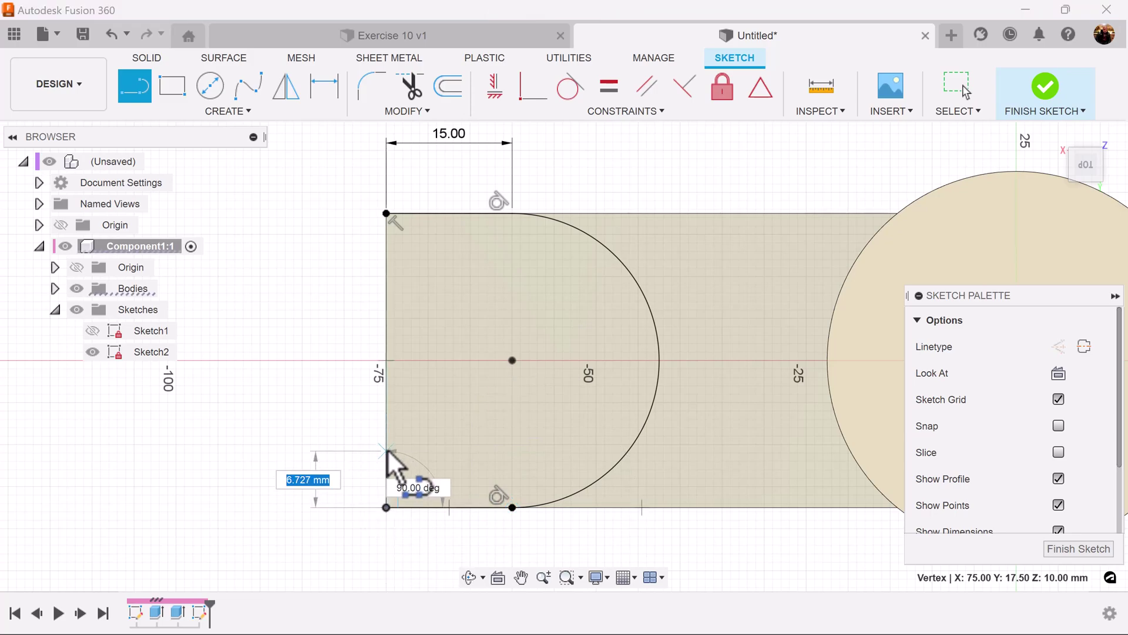
pyautogui.write('10')
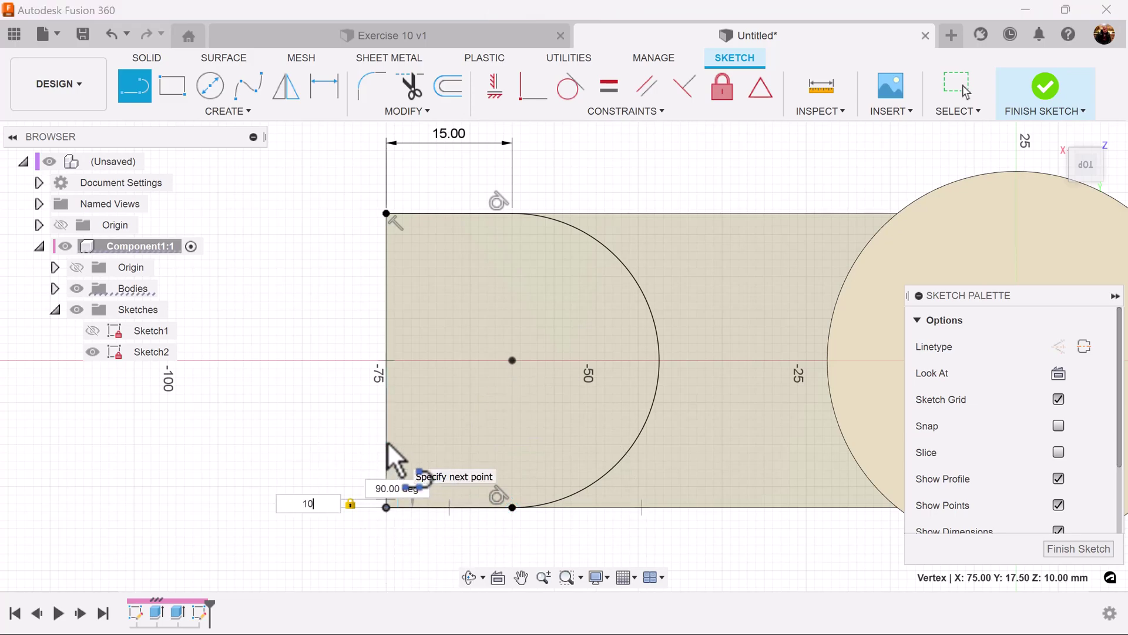
pyautogui.press('Return')
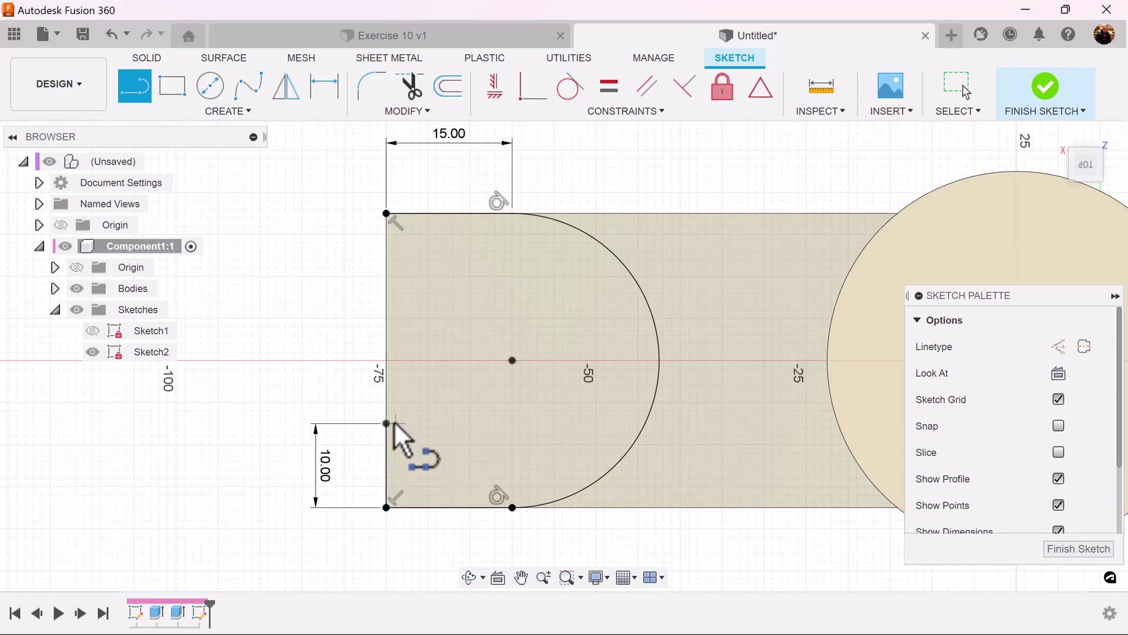
# Step: Draw a 15 mm line inward from the end of the 10 mm line, perpendicular to the arm's short edge
pyautogui.click(387, 423)
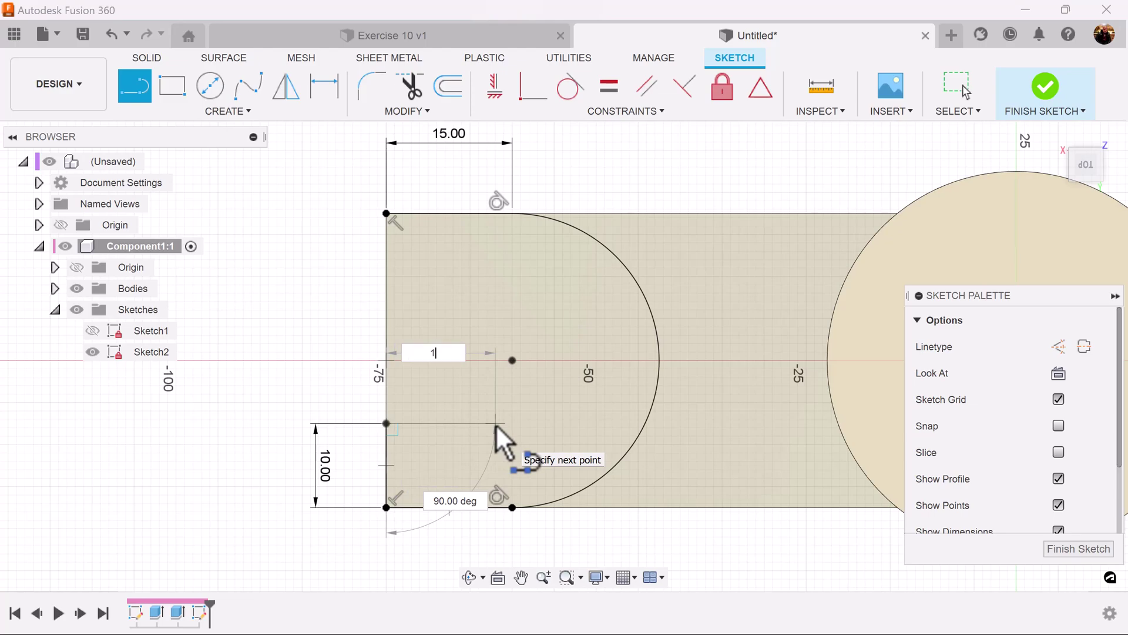
pyautogui.press('Return')
pyautogui.click(512, 360)
pyautogui.click(512, 423)
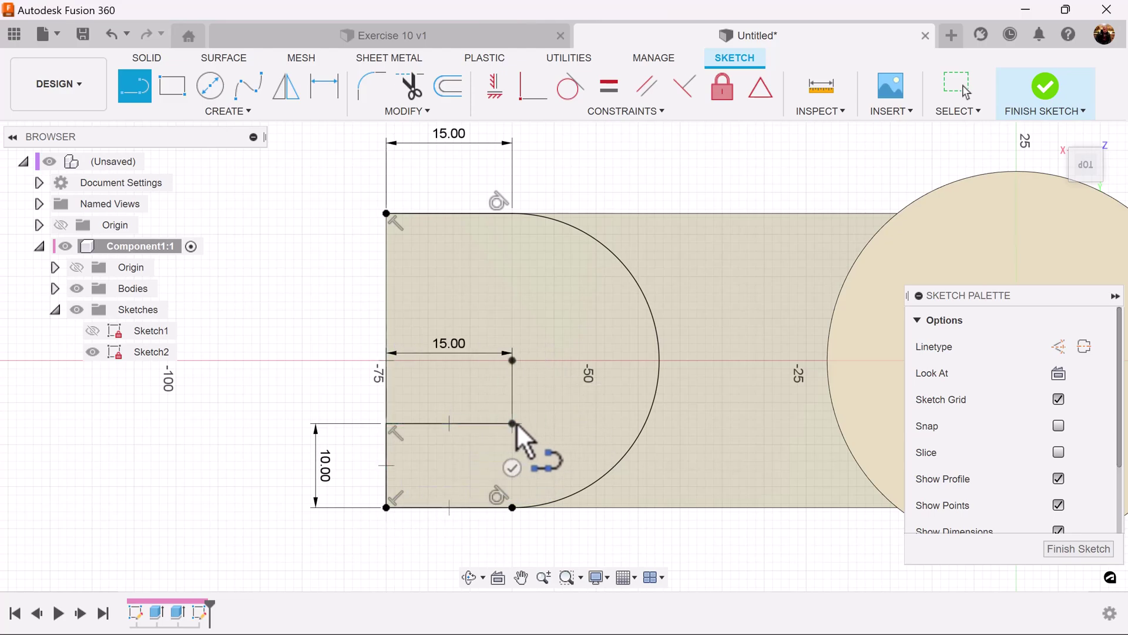
pyautogui.press('Escape')
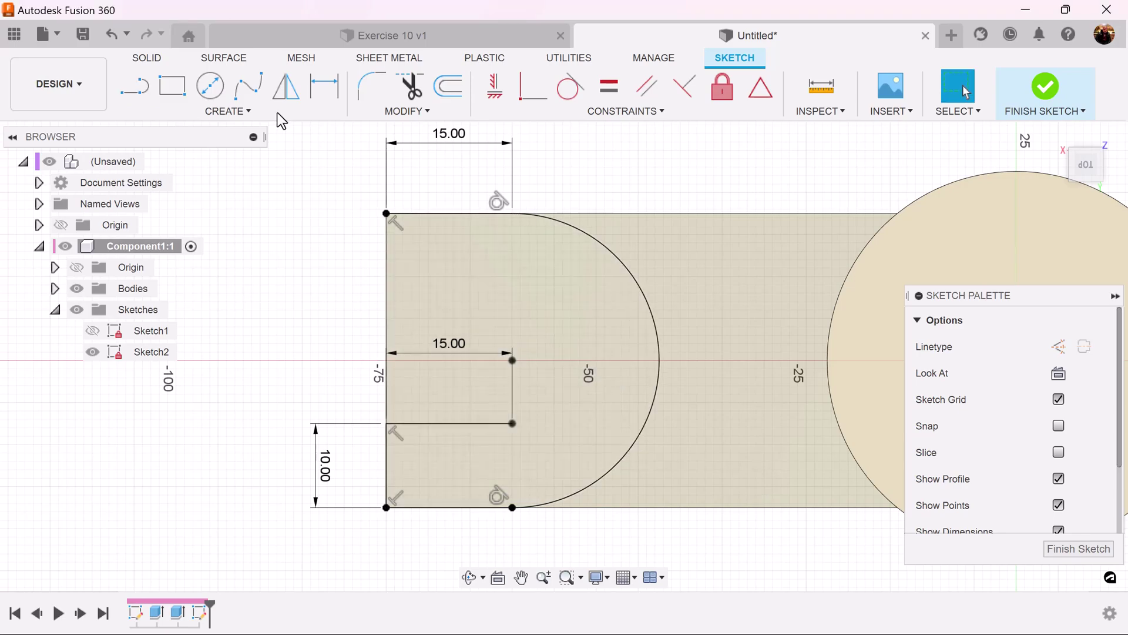
# Step: Draw a tangent inner arc from the inward line's end, a line back to the short edge, and a closing line to the corner
pyautogui.click(142, 92)
pyautogui.moveTo(516, 424); pyautogui.dragTo(448, 289)
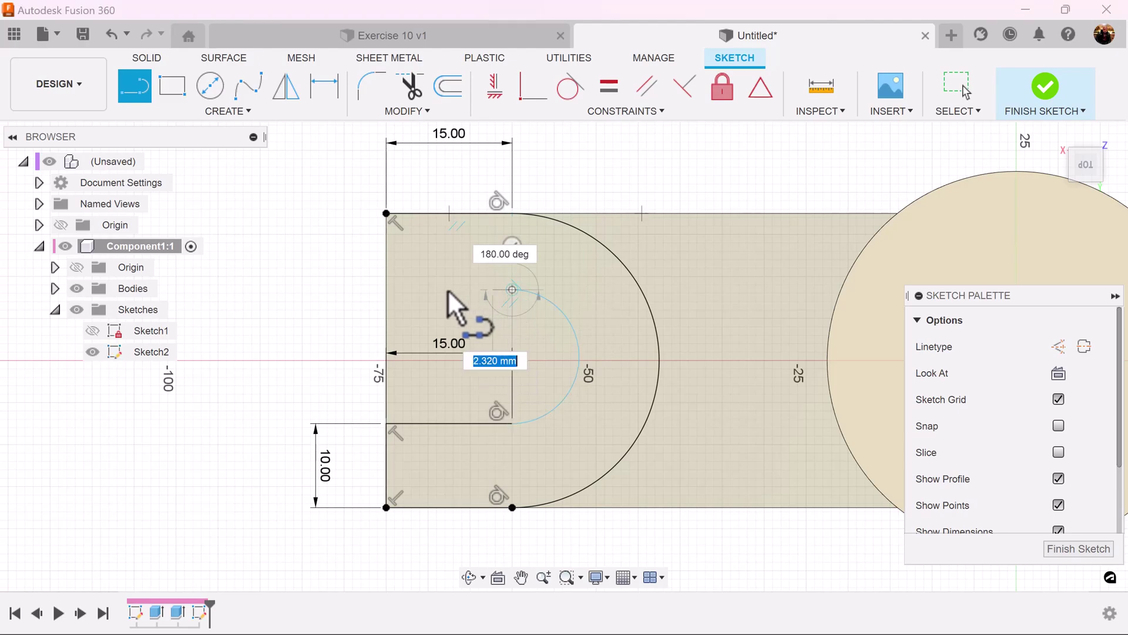
pyautogui.click(385, 289)
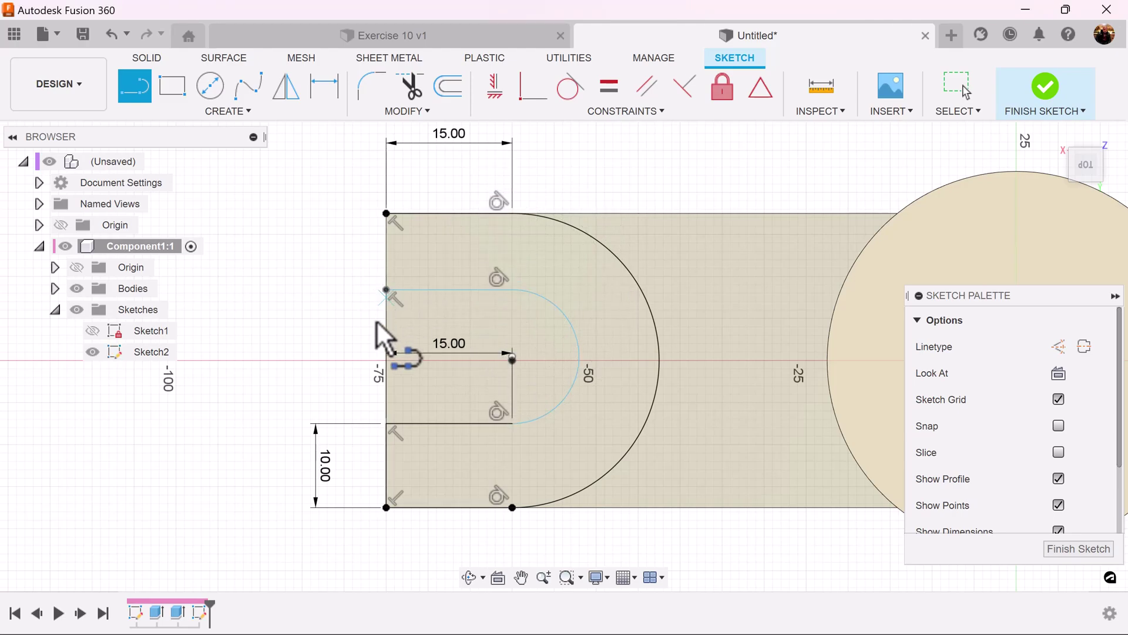
pyautogui.click(386, 289)
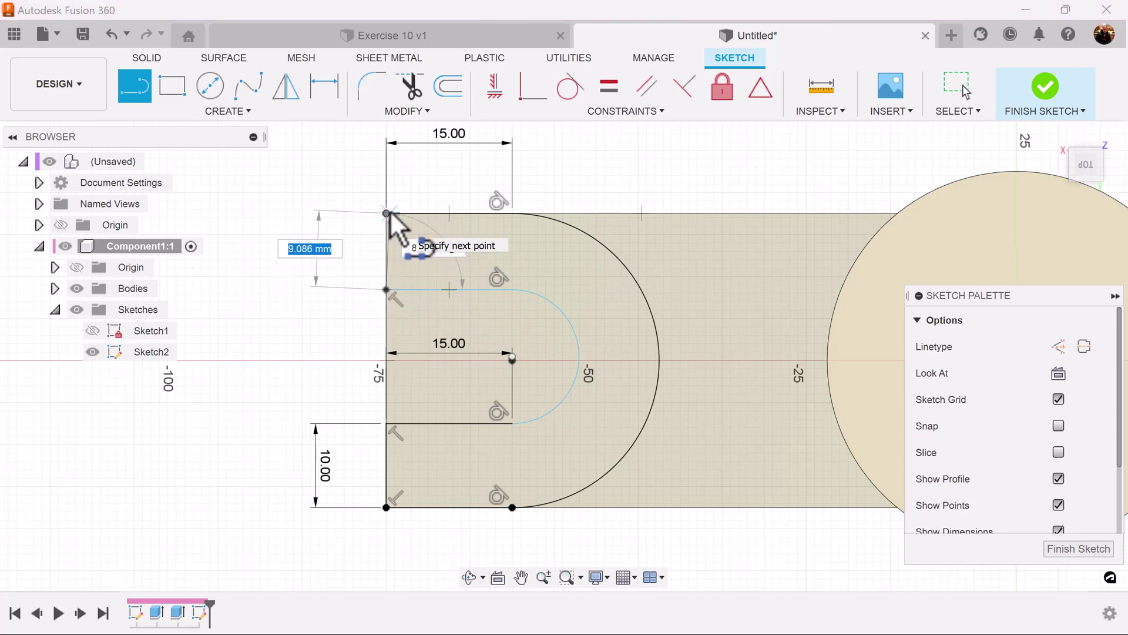
pyautogui.click(387, 211)
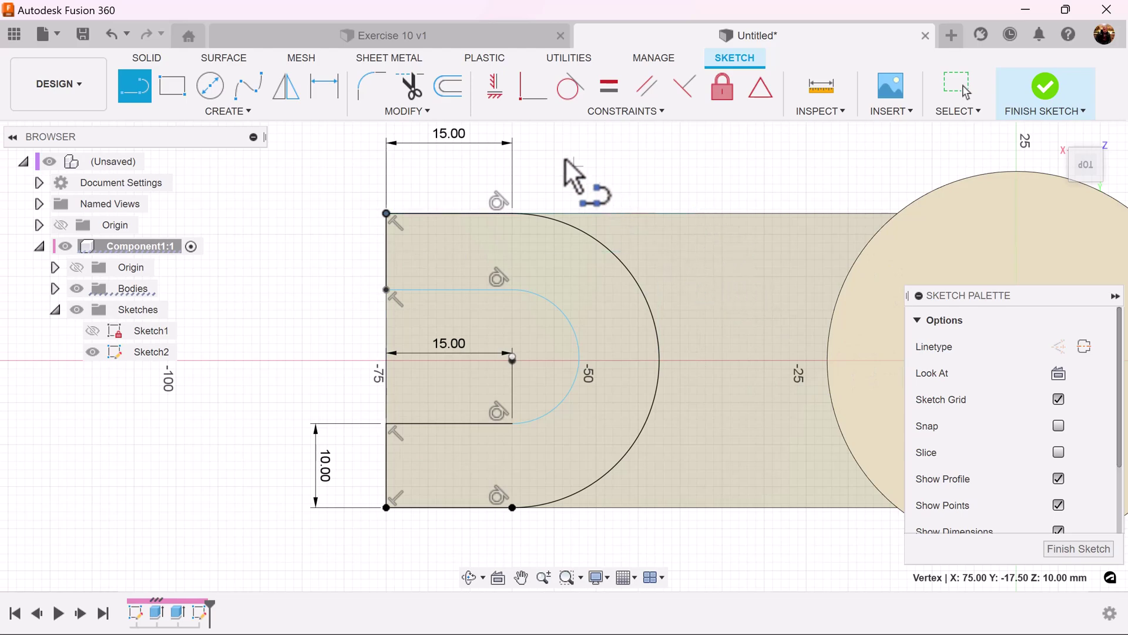
pyautogui.press('Escape')
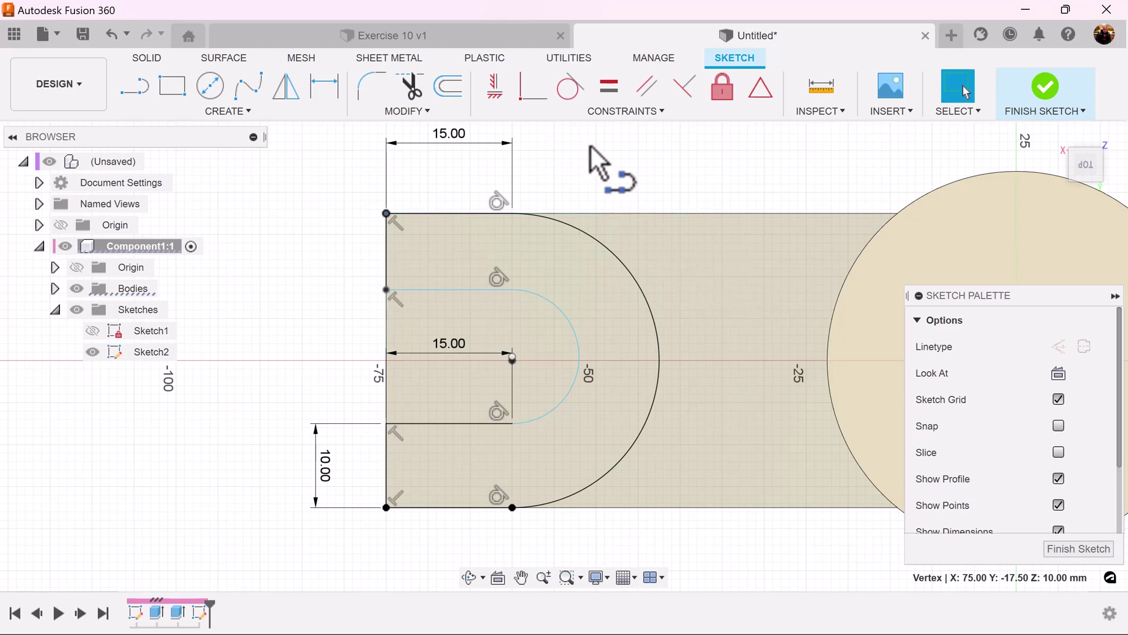
# Step: Try to make the centre points of the inner and outer arcs coincident
pyautogui.click(533, 87)
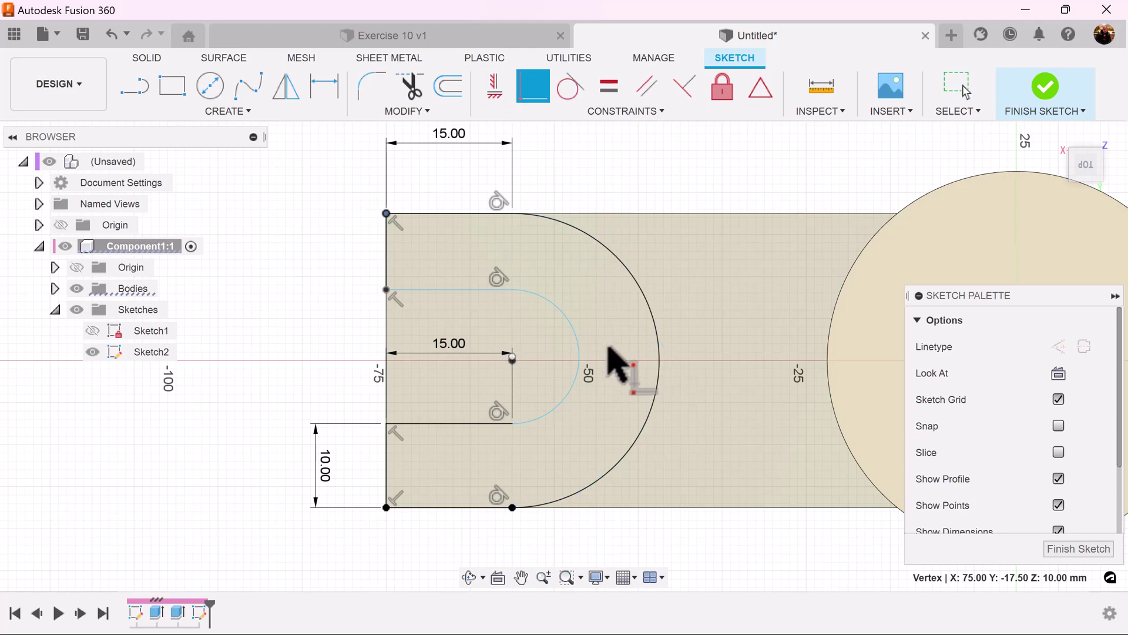
pyautogui.click(512, 361)
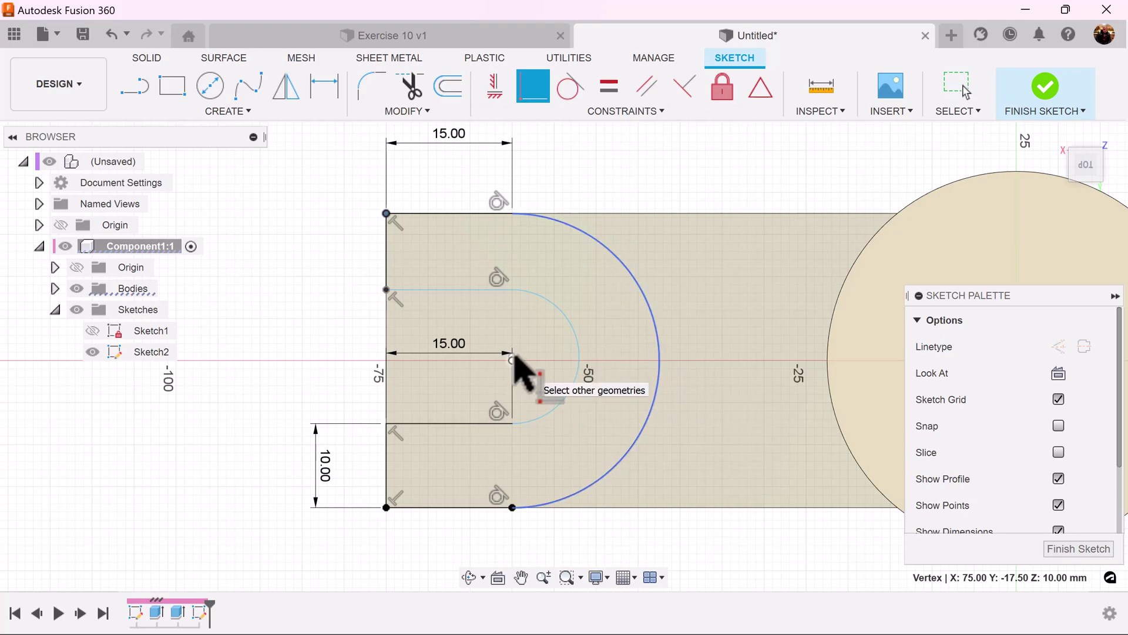
pyautogui.click(513, 358)
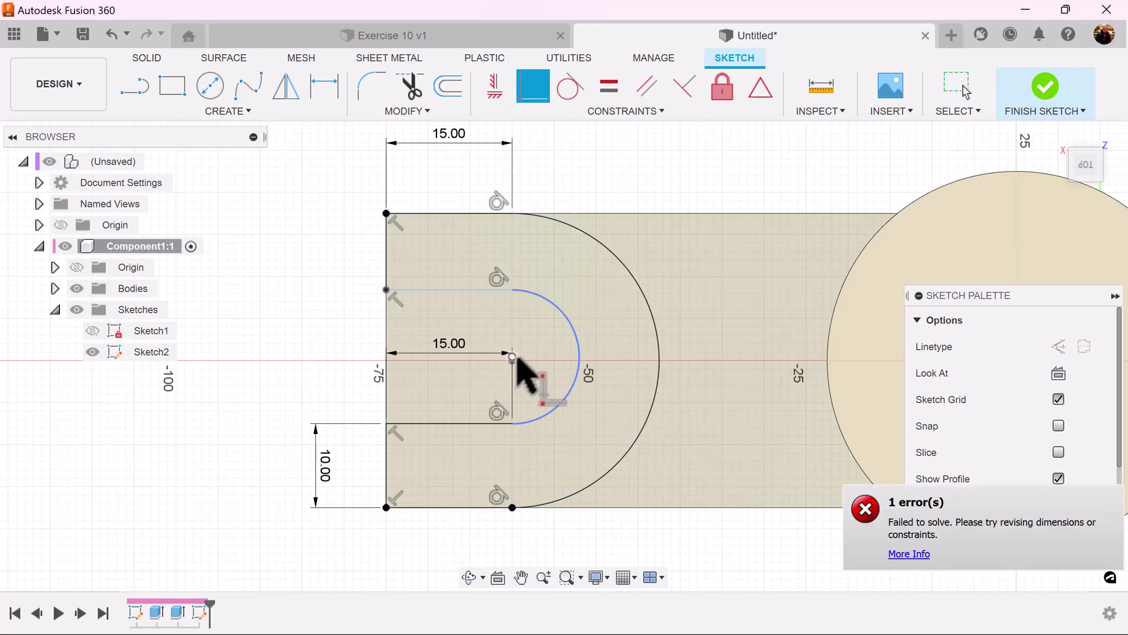
pyautogui.click(533, 86)
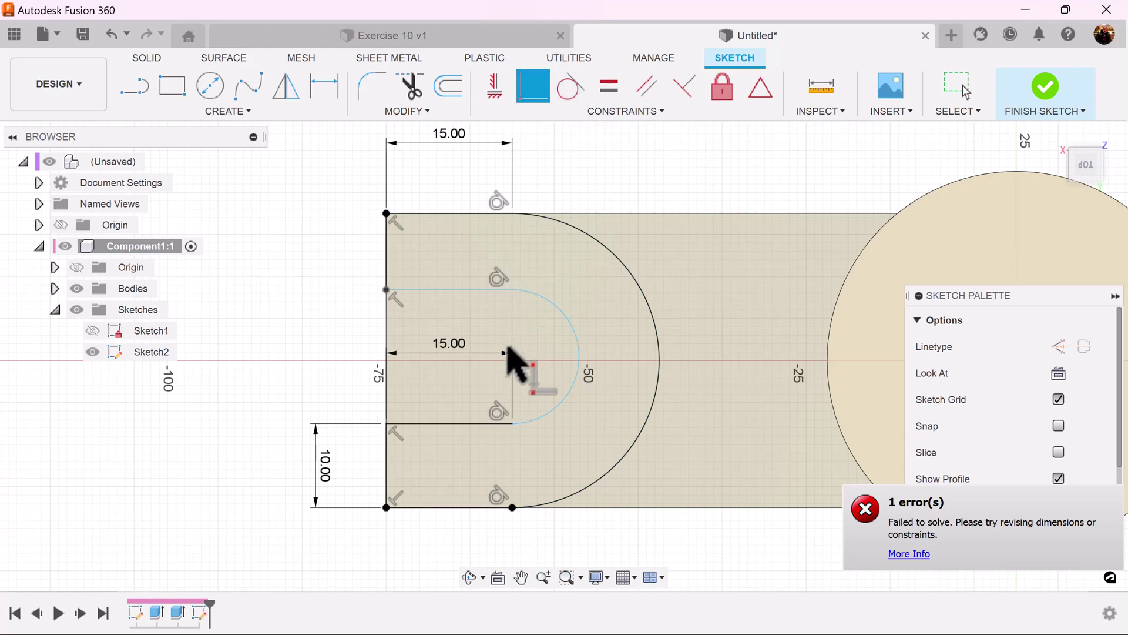
pyautogui.press('Escape')
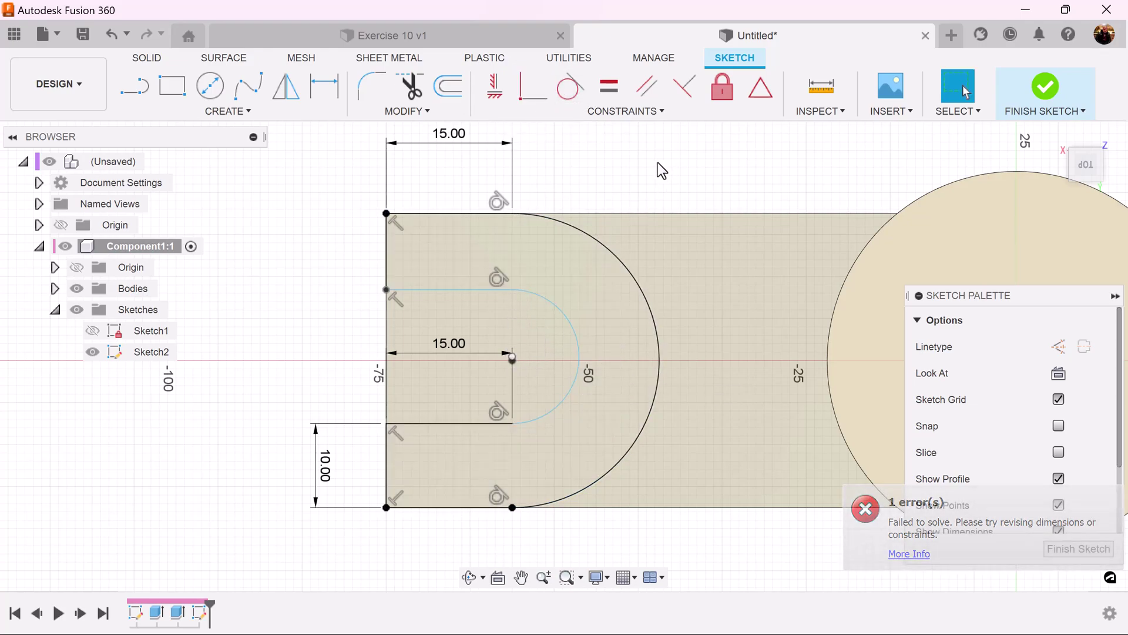
# Step: Constrain the inner arc's centre coincident with the outer arc's centre and finish the U-shape sketch
pyautogui.click(534, 94)
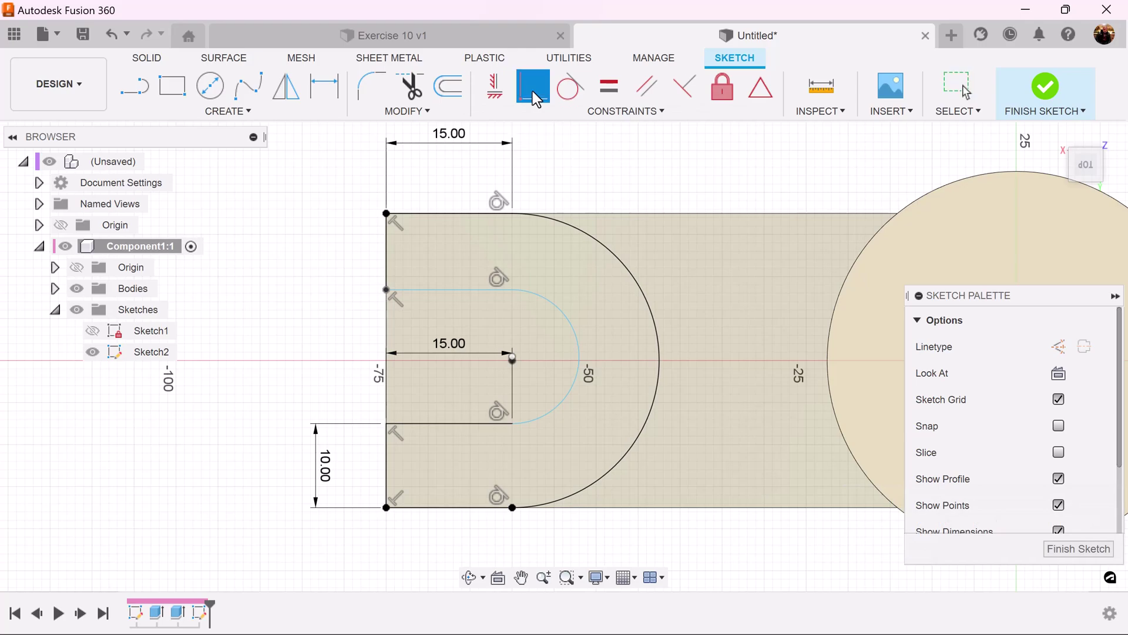
pyautogui.click(513, 358)
pyautogui.click(516, 367)
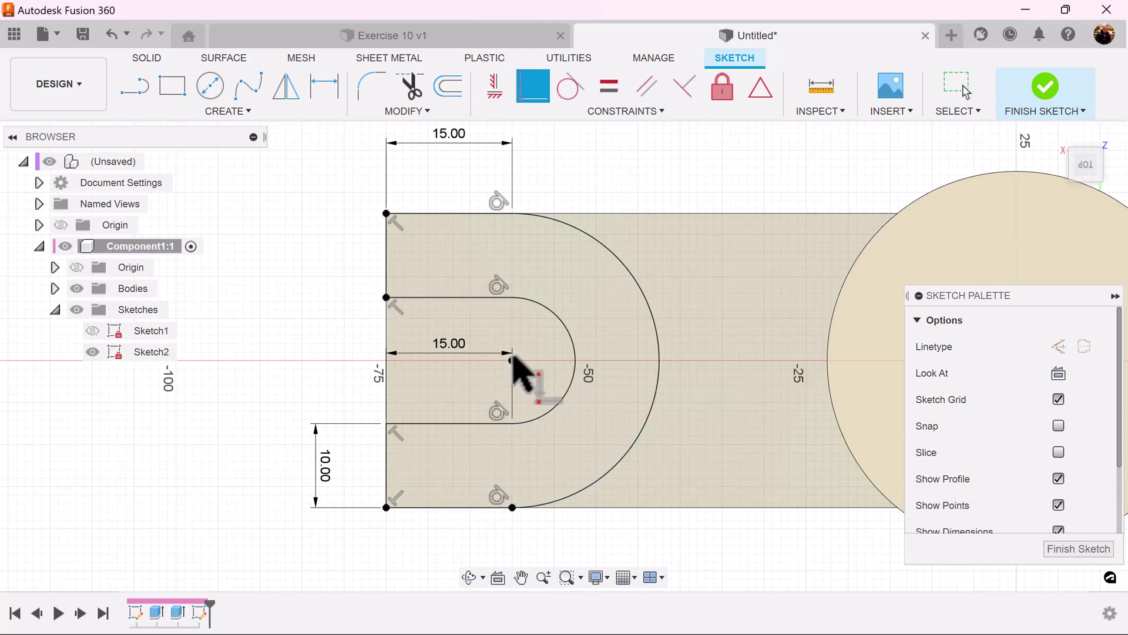
pyautogui.scroll(-2, 695, 441)
pyautogui.moveTo(866, 436); pyautogui.dragTo(678, 423, button='middle')
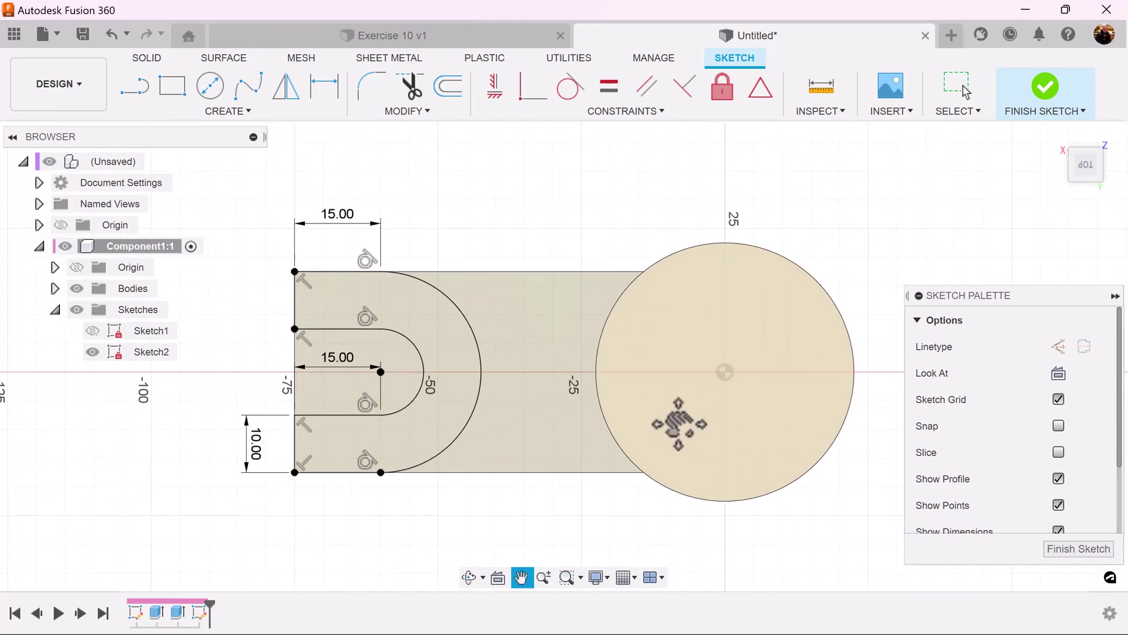
pyautogui.click(1093, 550)
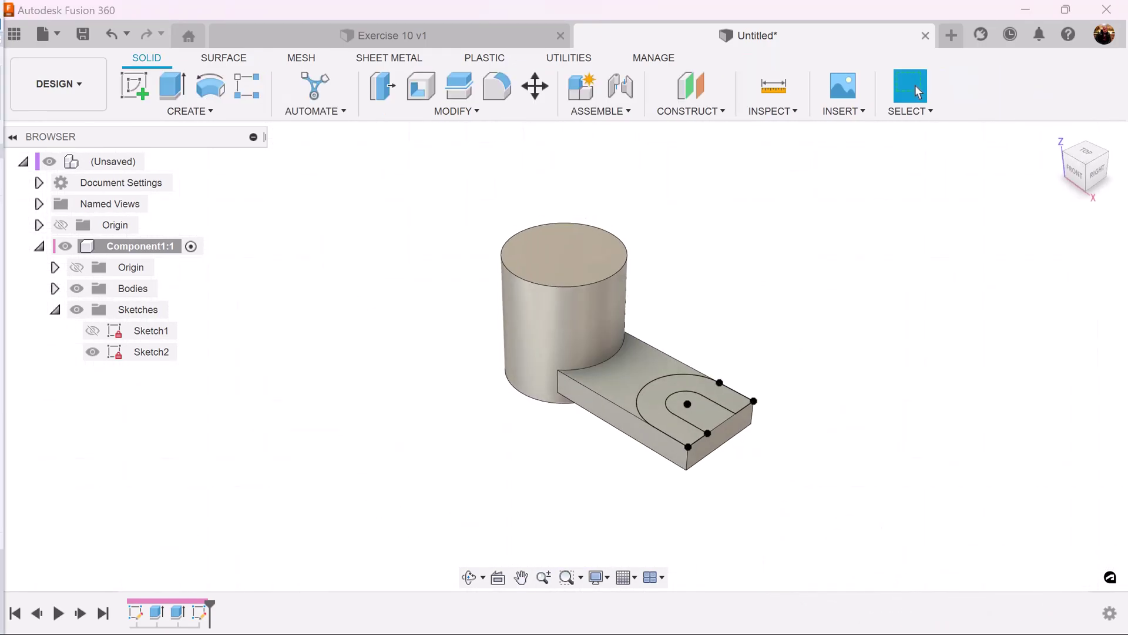
# Step: Extrude the U-shaped profile on two sides, 5 mm above and 15 mm below the arm's top face, joined to the body
pyautogui.click(172, 93)
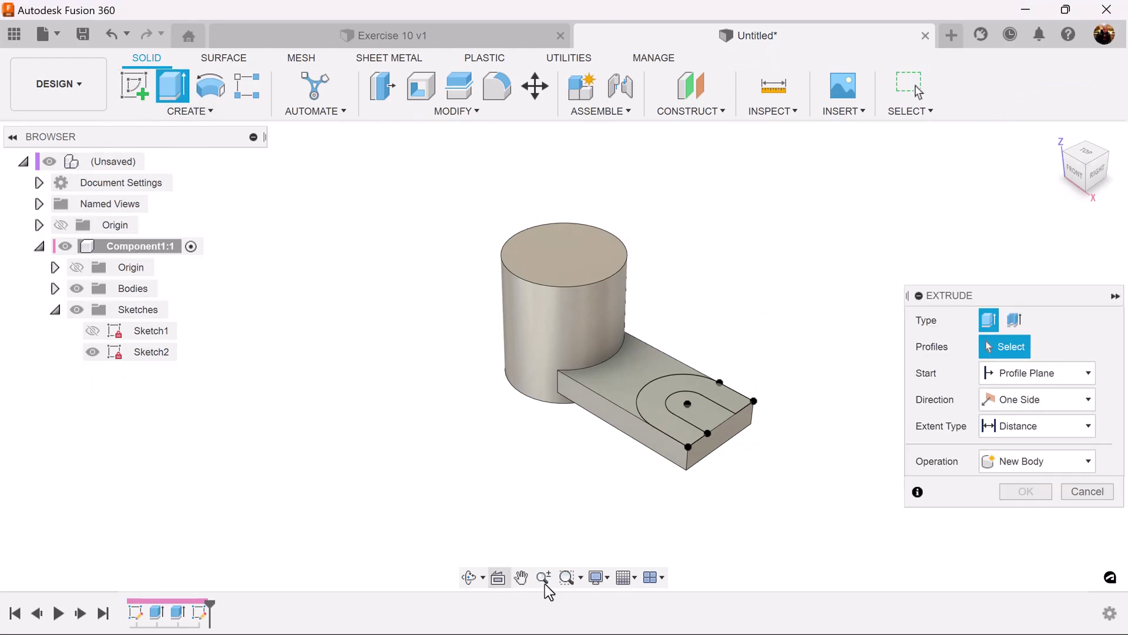
pyautogui.click(1026, 400)
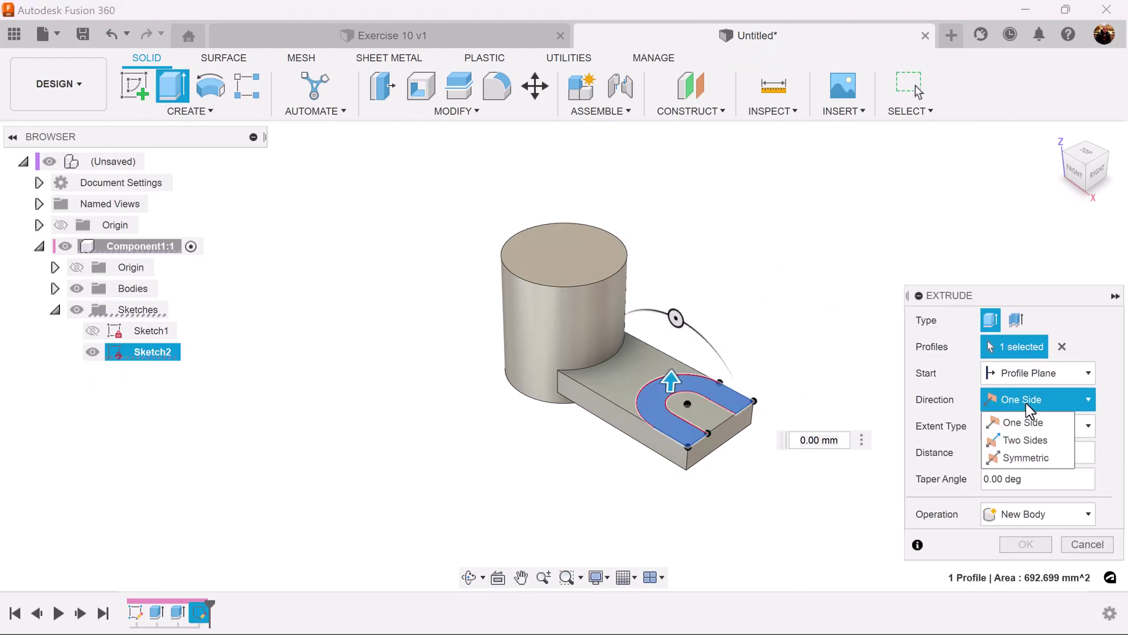
pyautogui.click(1026, 440)
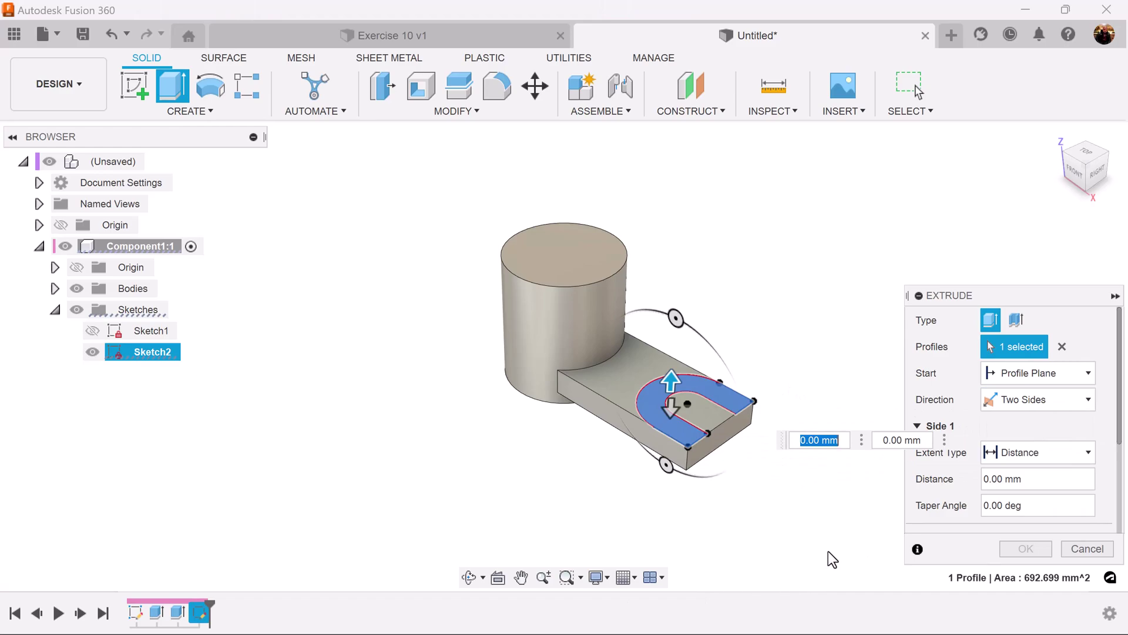
pyautogui.moveTo(673, 379); pyautogui.dragTo(670, 354)
pyautogui.write('5')
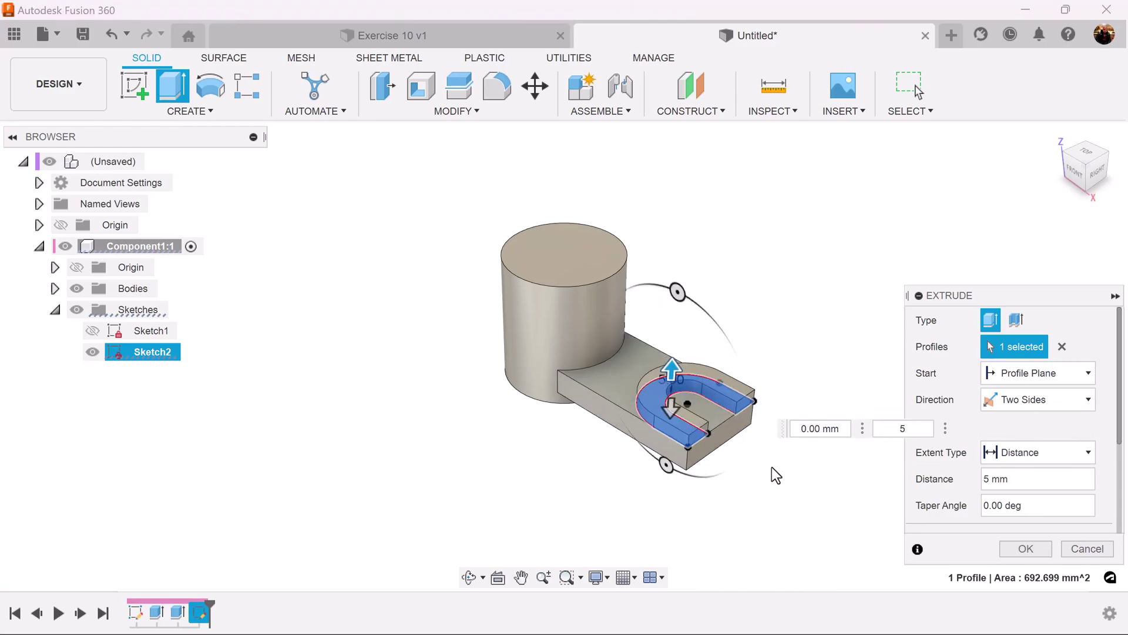
pyautogui.press('Tab')
pyautogui.write('15')
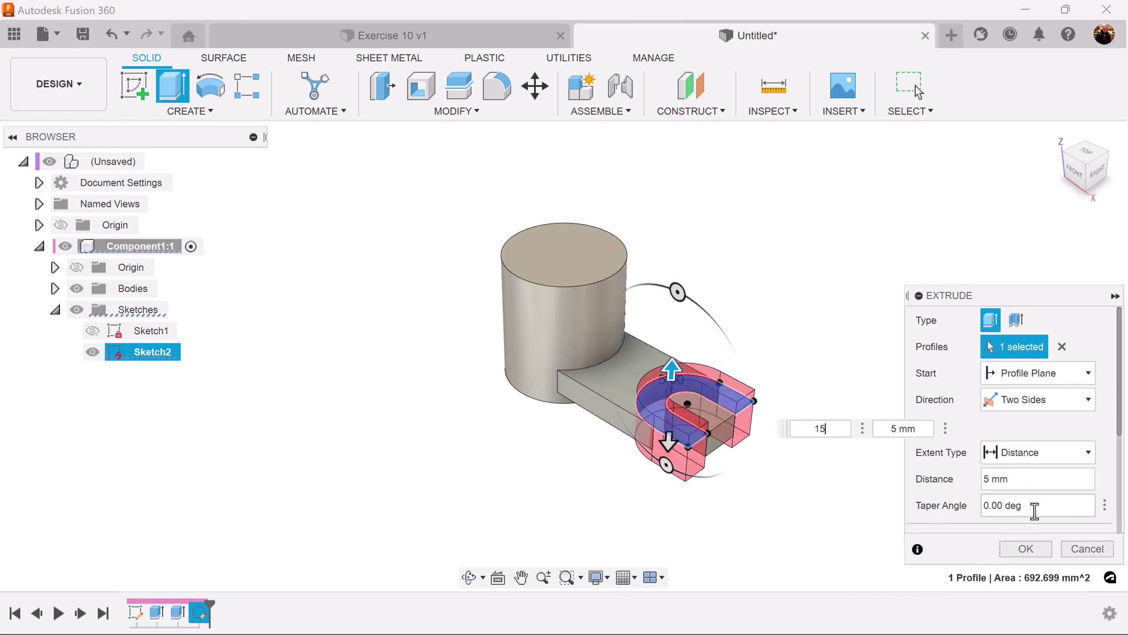
pyautogui.scroll(-1, 1093, 461)
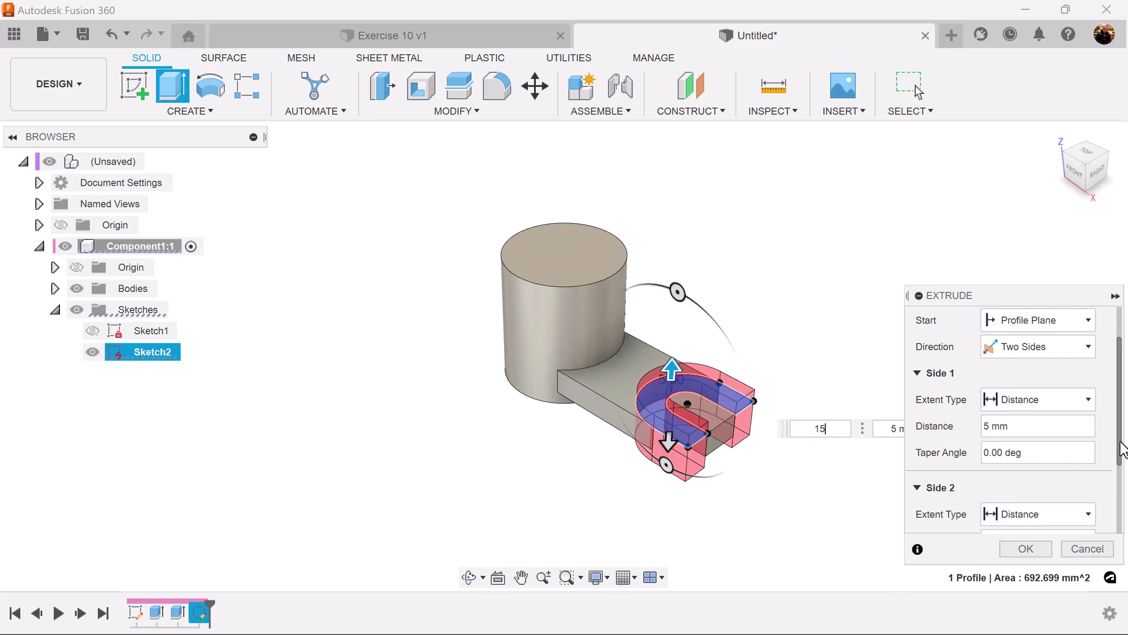
pyautogui.moveTo(1120, 448); pyautogui.dragTo(1123, 528)
pyautogui.click(1050, 492)
pyautogui.click(1013, 518)
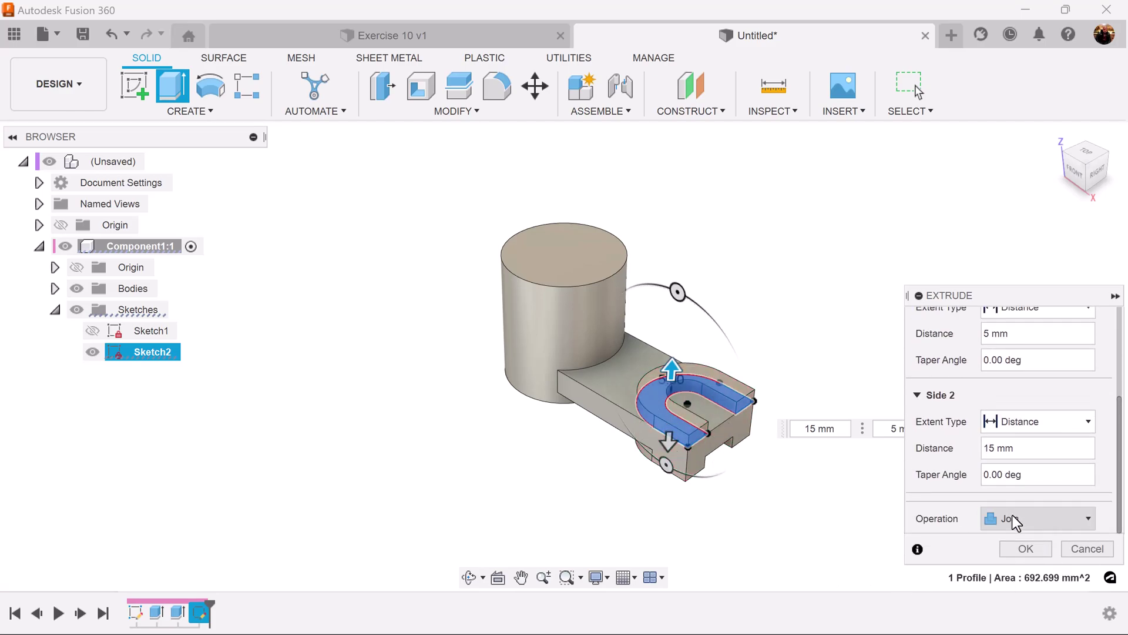
pyautogui.click(1015, 549)
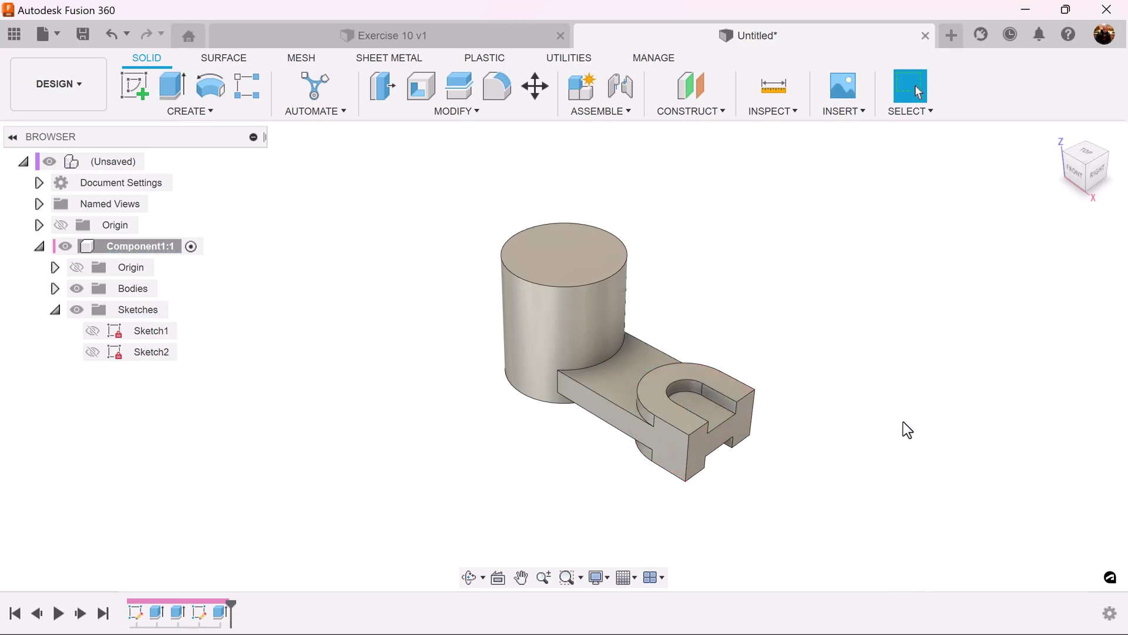
# Step: Extrude the arm's face inside the U by -10 mm as a cut to open the slot through the arm
pyautogui.click(172, 86)
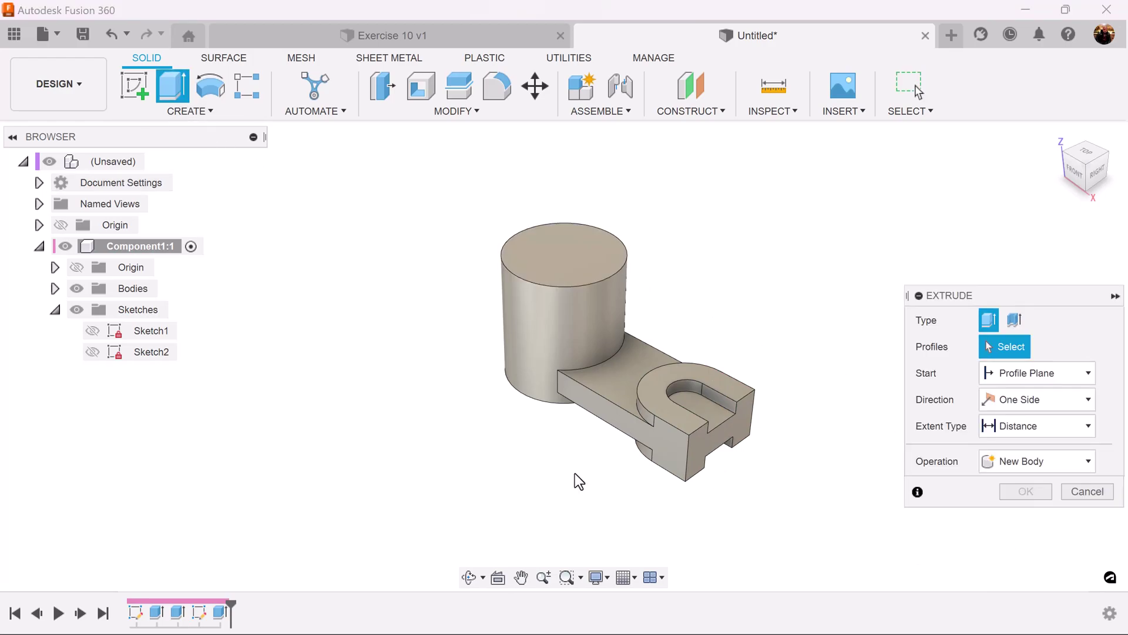
pyautogui.click(697, 402)
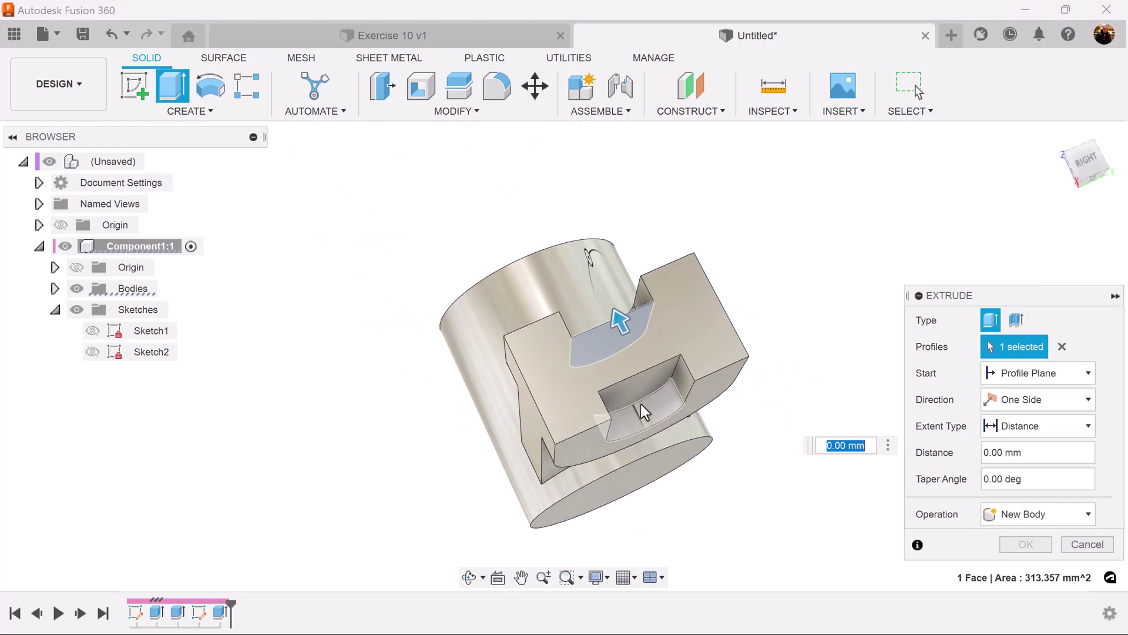
pyautogui.moveTo(619, 322); pyautogui.dragTo(639, 411)
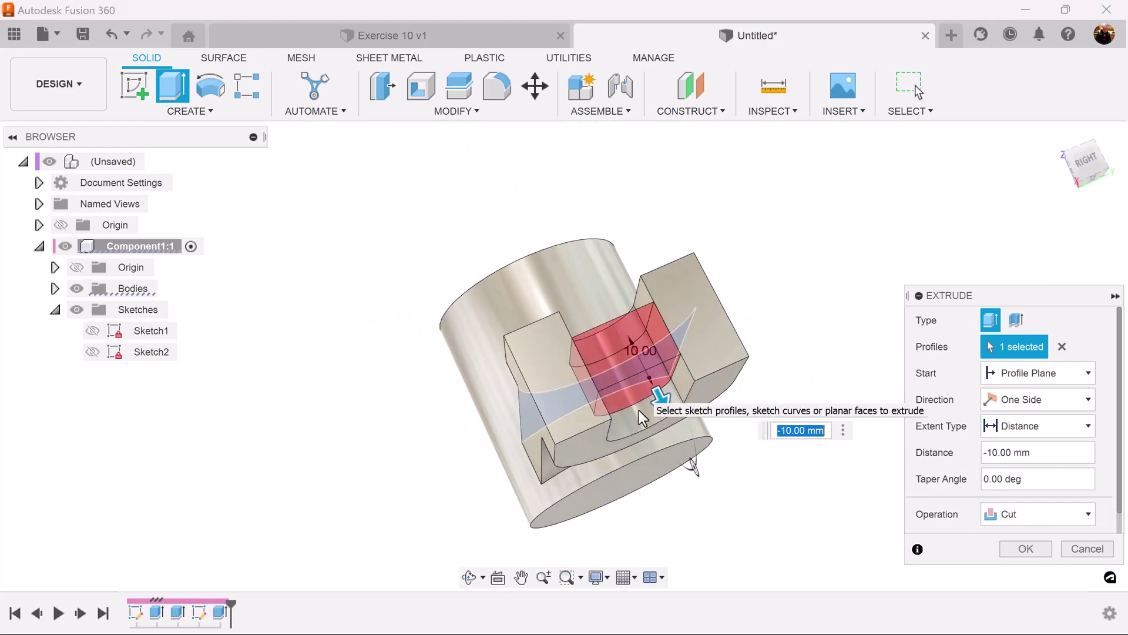
pyautogui.click(1026, 548)
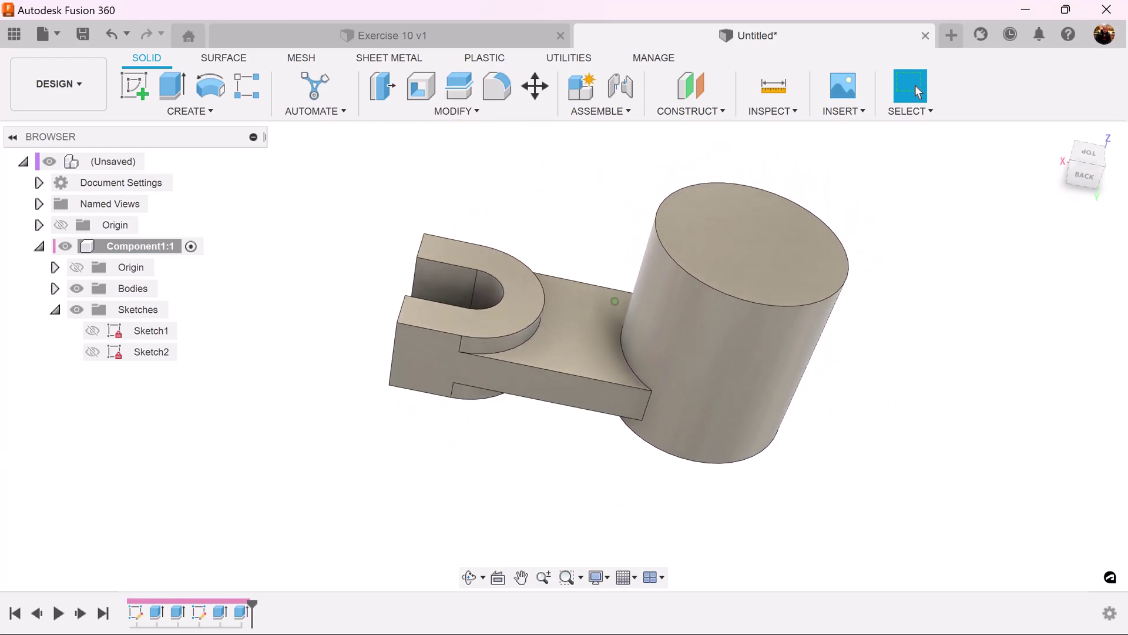
# Step: Sketch a 25 mm diameter circle centred on the origin on the hub's top face and finish the sketch
pyautogui.hotkey('alt', 'Tab')
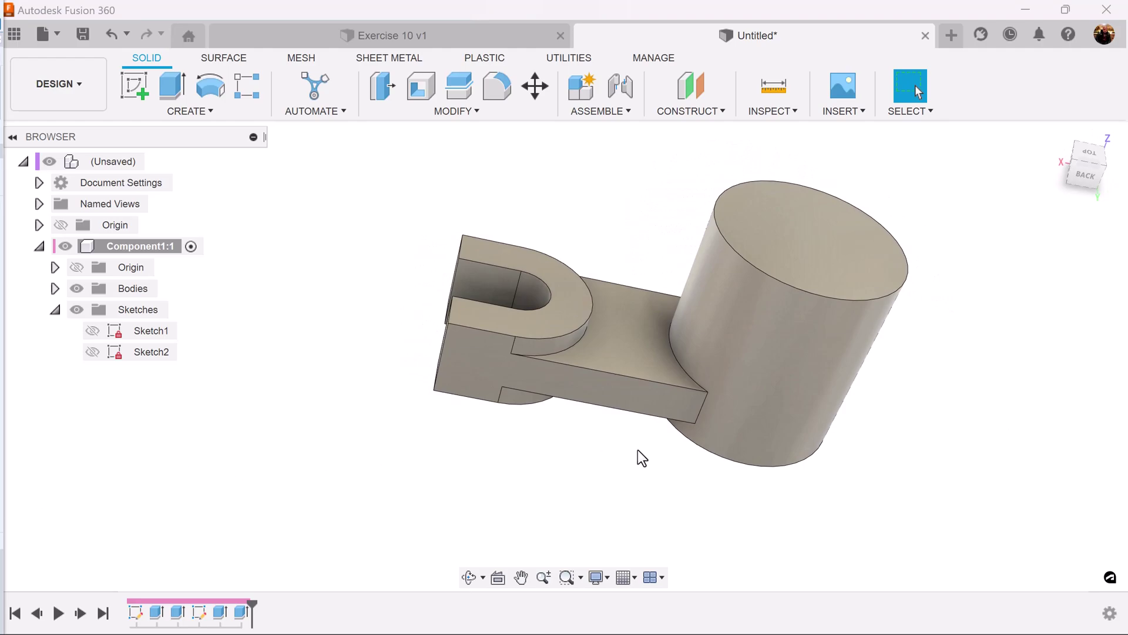
pyautogui.click(899, 484)
pyautogui.click(151, 96)
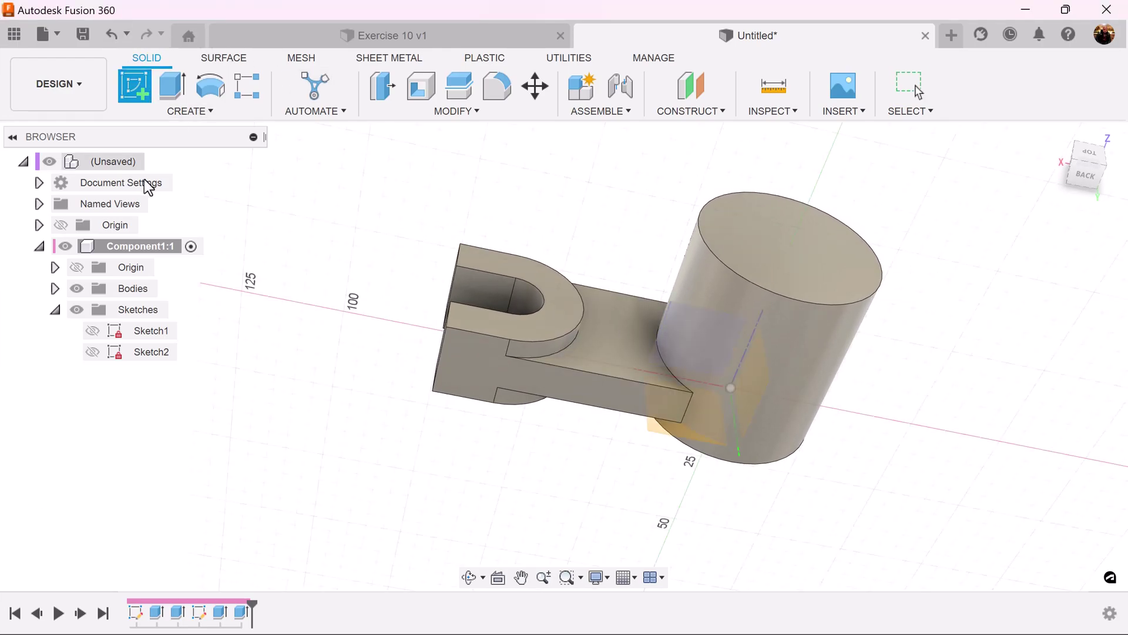
pyautogui.click(810, 244)
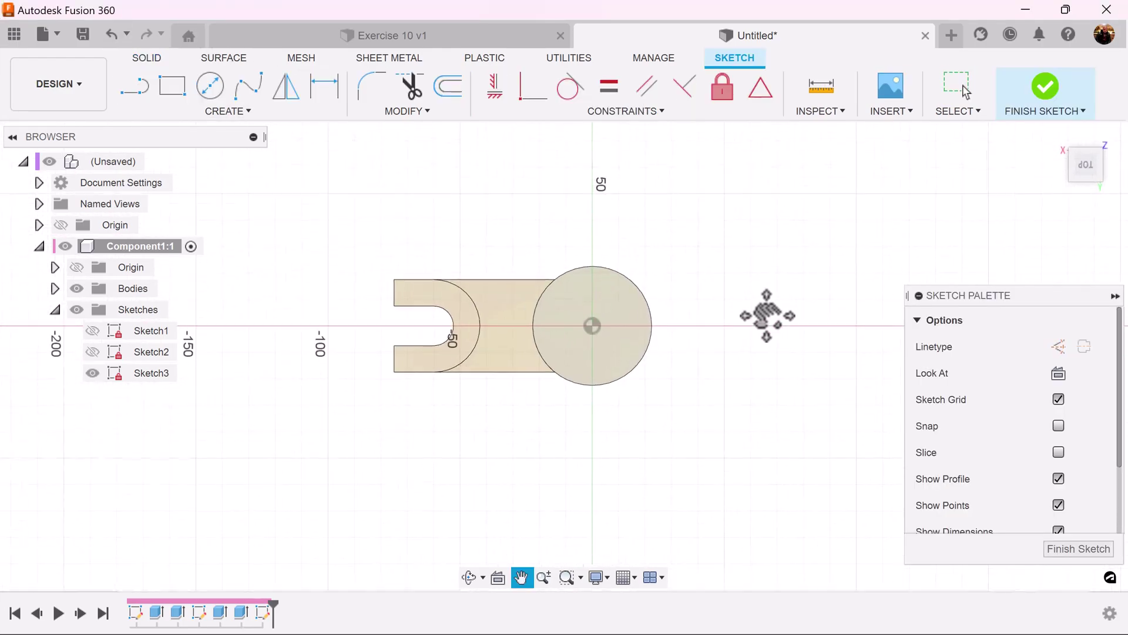
pyautogui.scroll(5, 761, 330)
pyautogui.moveTo(640, 287); pyautogui.dragTo(831, 305, button='middle')
pyautogui.scroll(2, 795, 325)
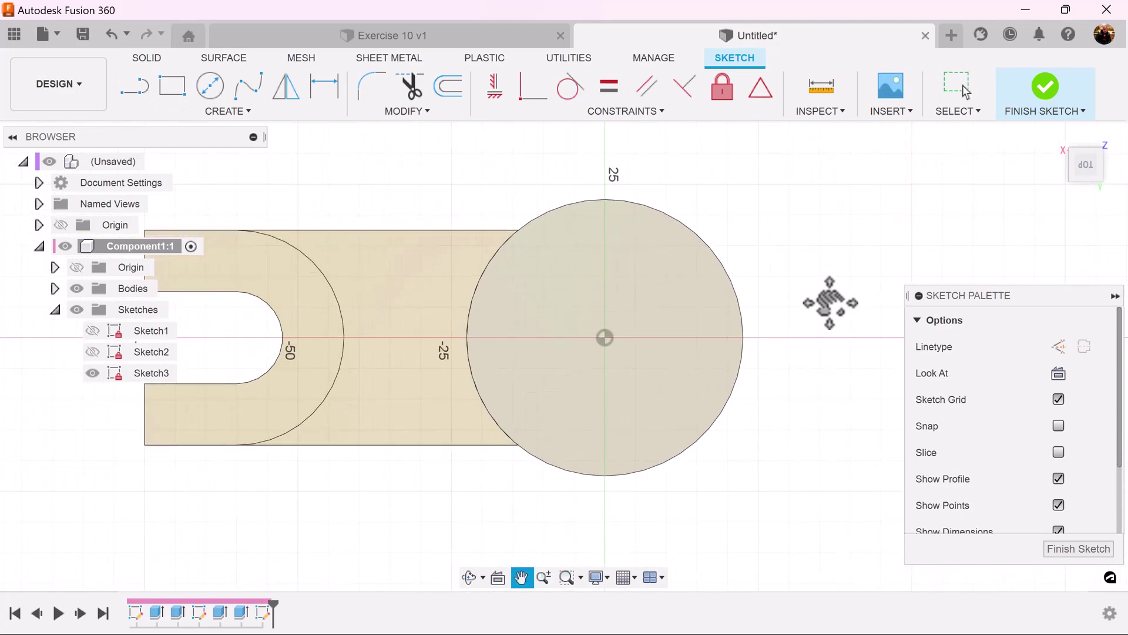
pyautogui.click(215, 89)
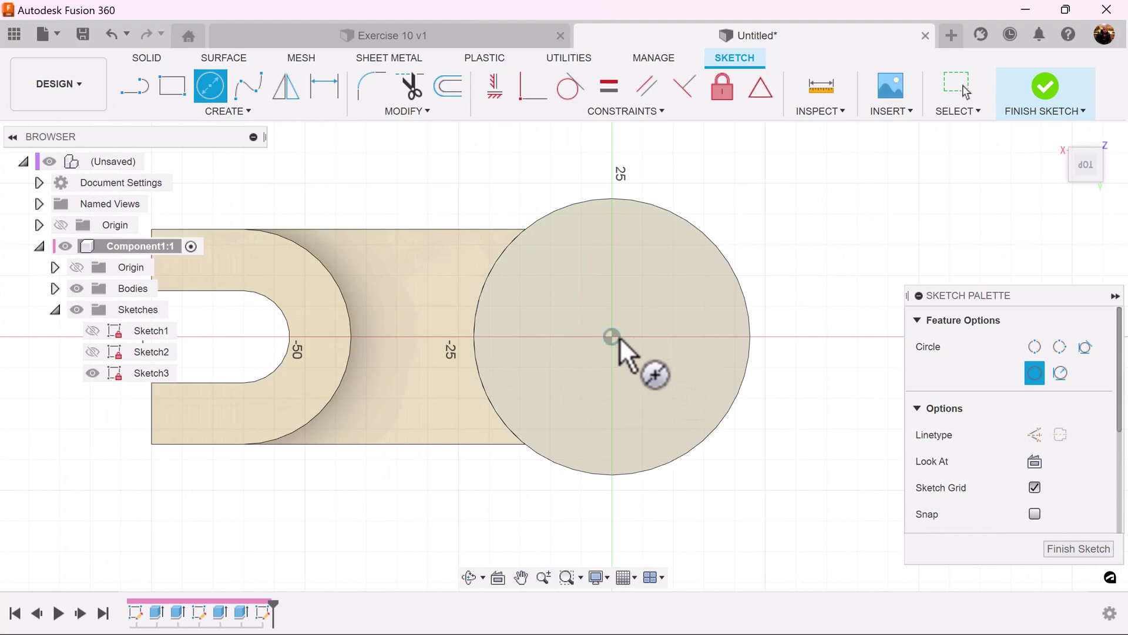
pyautogui.click(613, 337)
pyautogui.write('25')
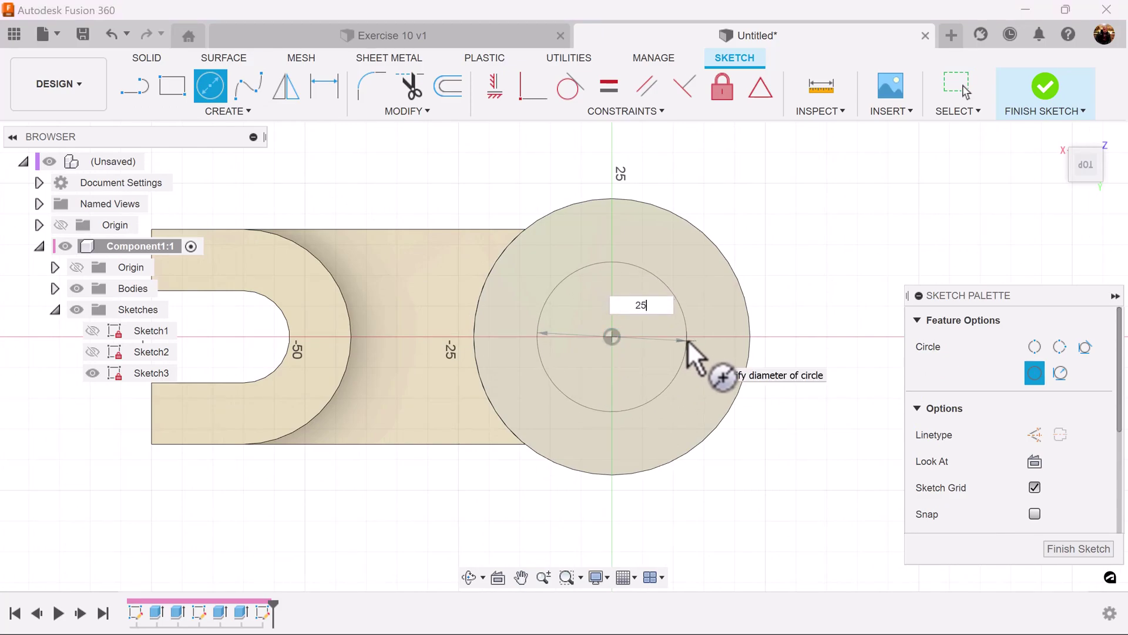
pyautogui.press('Return')
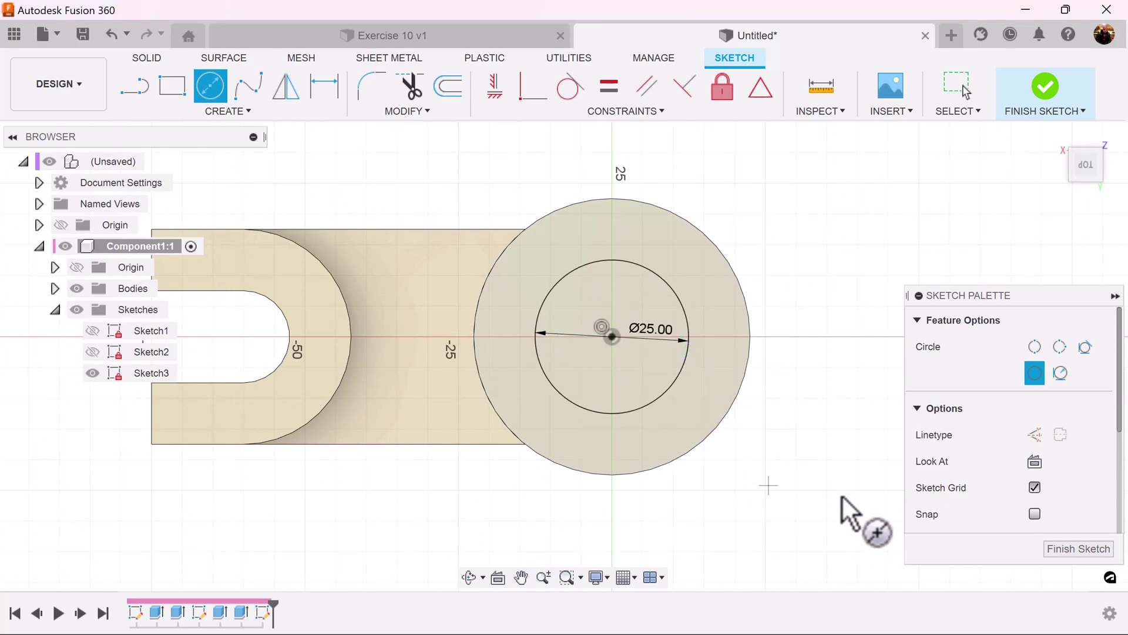
pyautogui.click(1070, 549)
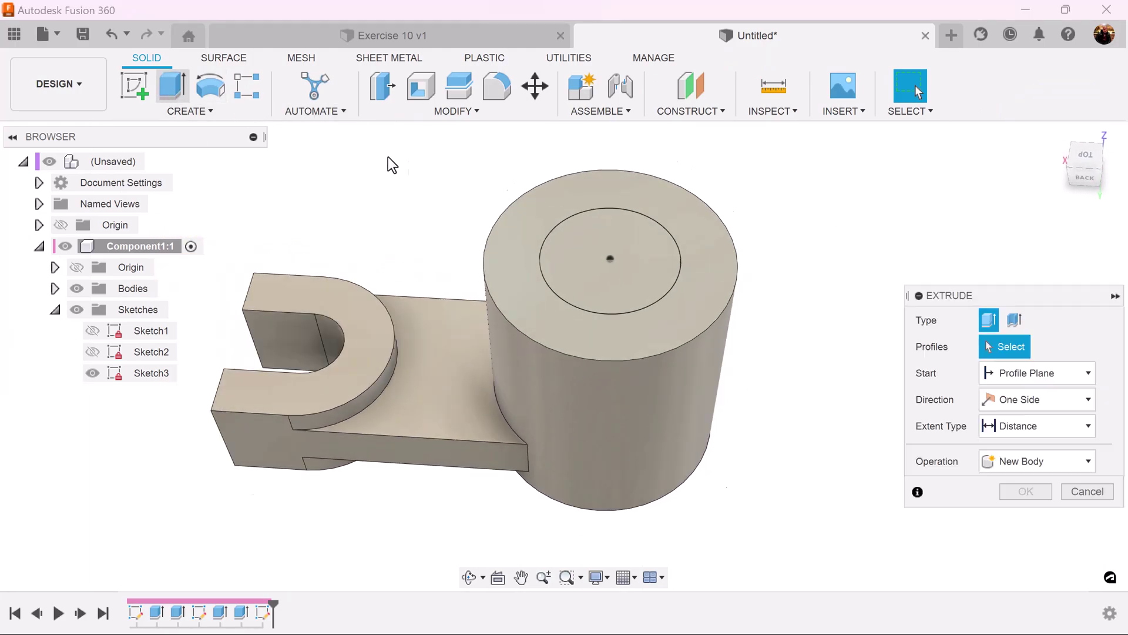
# Step: Extrude the circle by -50 mm as a cut to bore through the full height of the hub
pyautogui.click(622, 231)
pyautogui.keyDown('shift'); pyautogui.moveTo(625, 238); pyautogui.dragTo(641, 371, button='middle'); pyautogui.keyUp('shift')
pyautogui.click(633, 355)
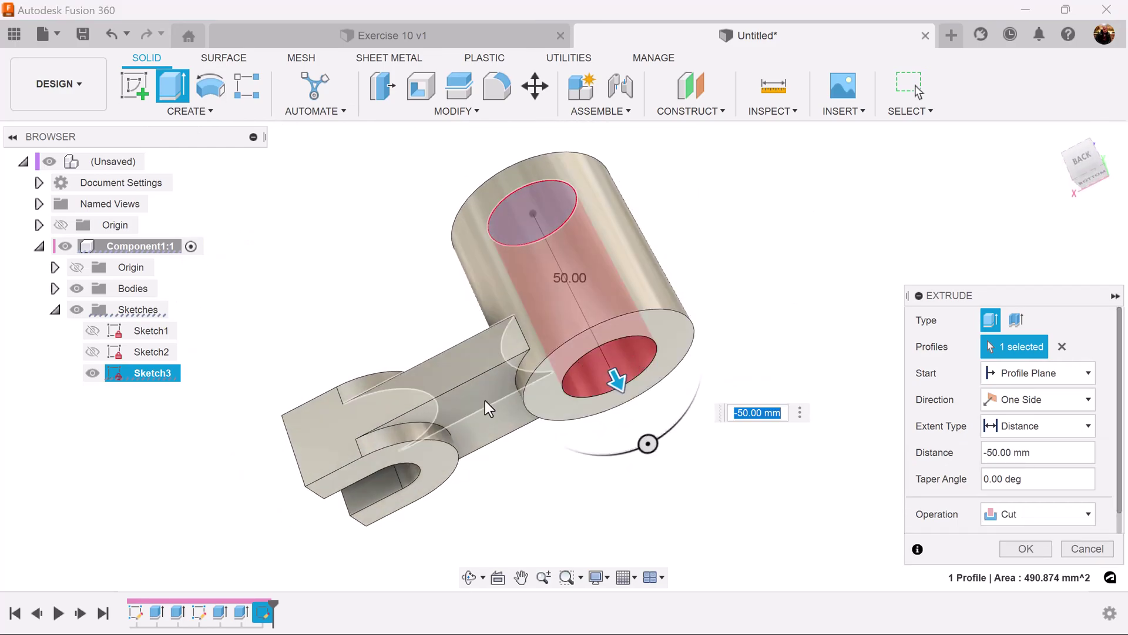
pyautogui.click(1030, 549)
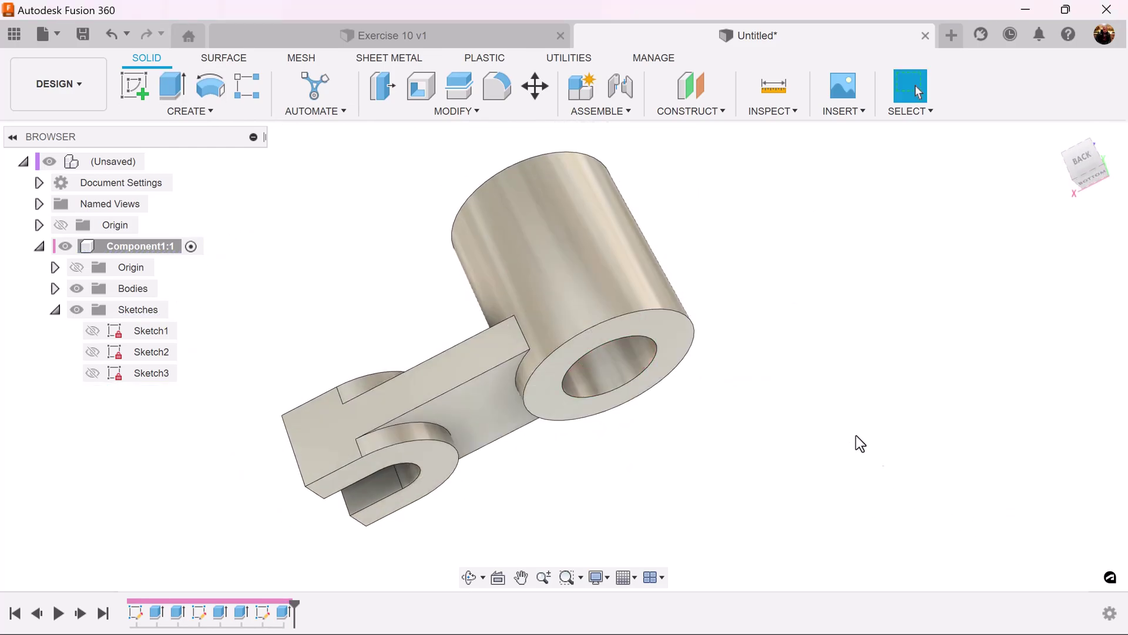
# Step: Start a sketch on the XZ origin plane through the hub's axis and project the body's outline into it
pyautogui.click(1083, 164)
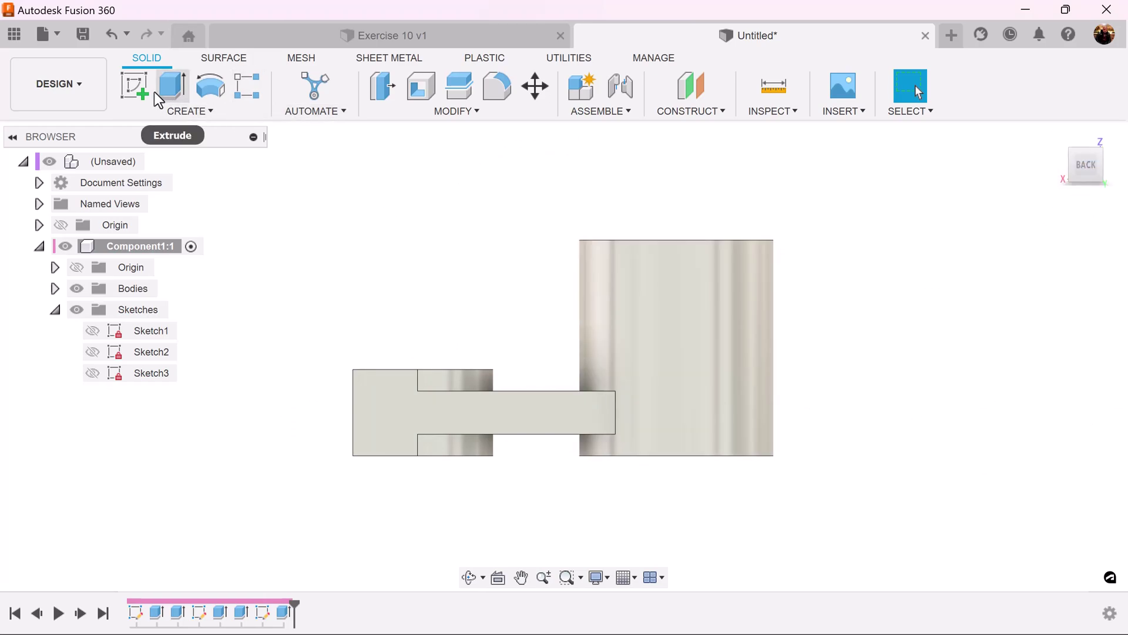
pyautogui.click(134, 86)
pyautogui.click(629, 382)
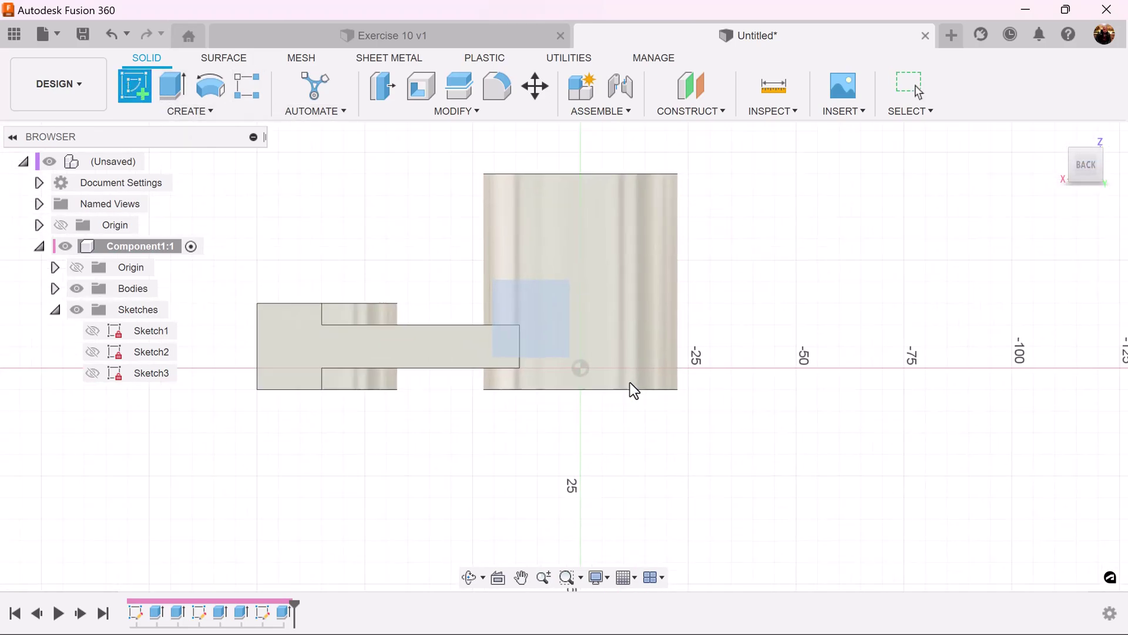
pyautogui.moveTo(746, 327); pyautogui.dragTo(745, 400, button='middle')
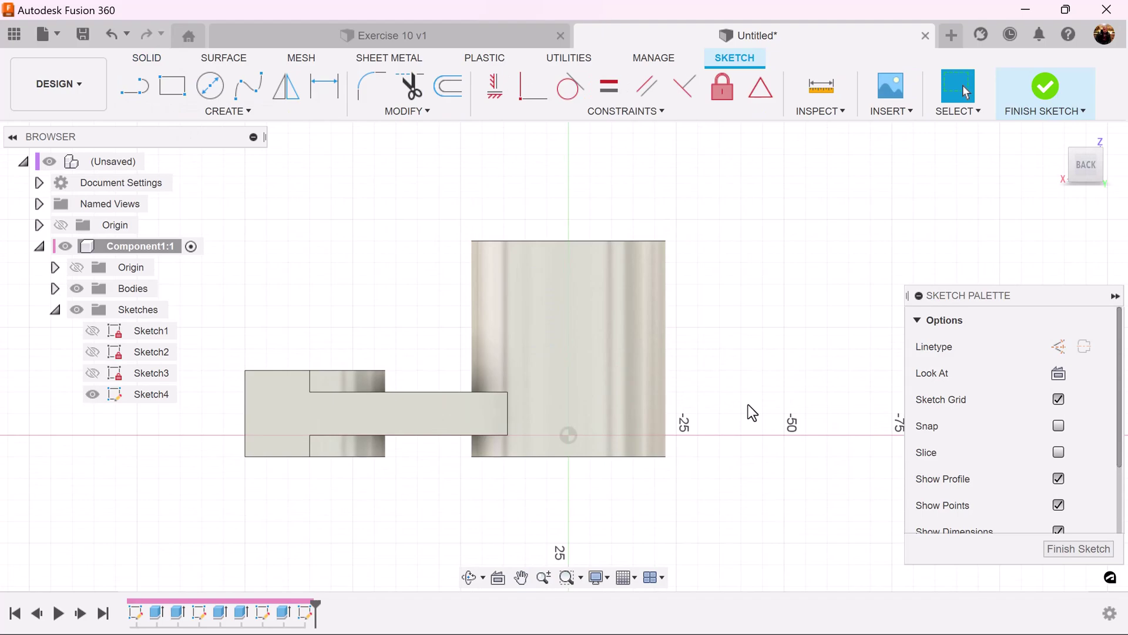
pyautogui.press('p')
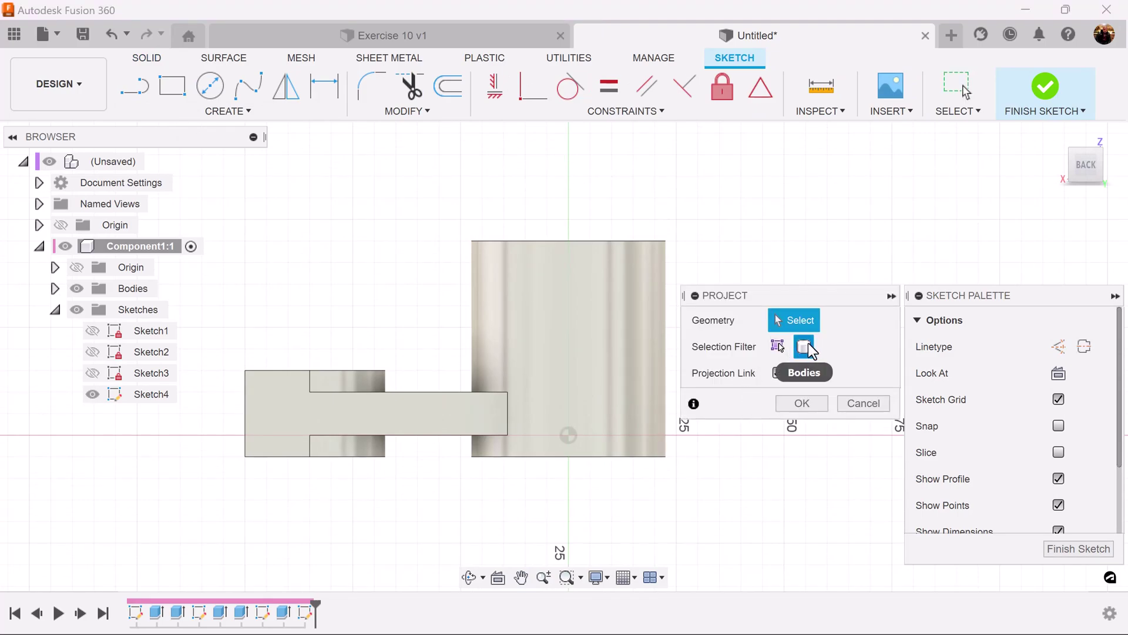
pyautogui.click(548, 385)
pyautogui.click(825, 403)
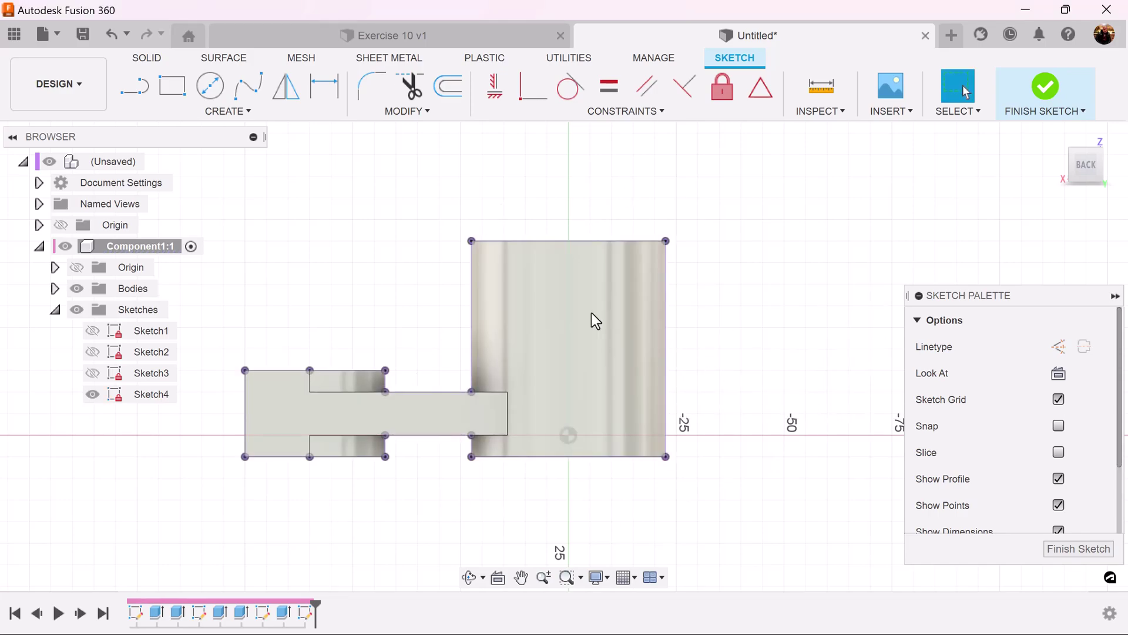
# Step: Sketch a rectangle 35 mm wide and 30 mm high outward from the hub's projected side edge, opposite the arm
pyautogui.moveTo(759, 348); pyautogui.dragTo(667, 352, button='middle')
pyautogui.scroll(1, 610, 351)
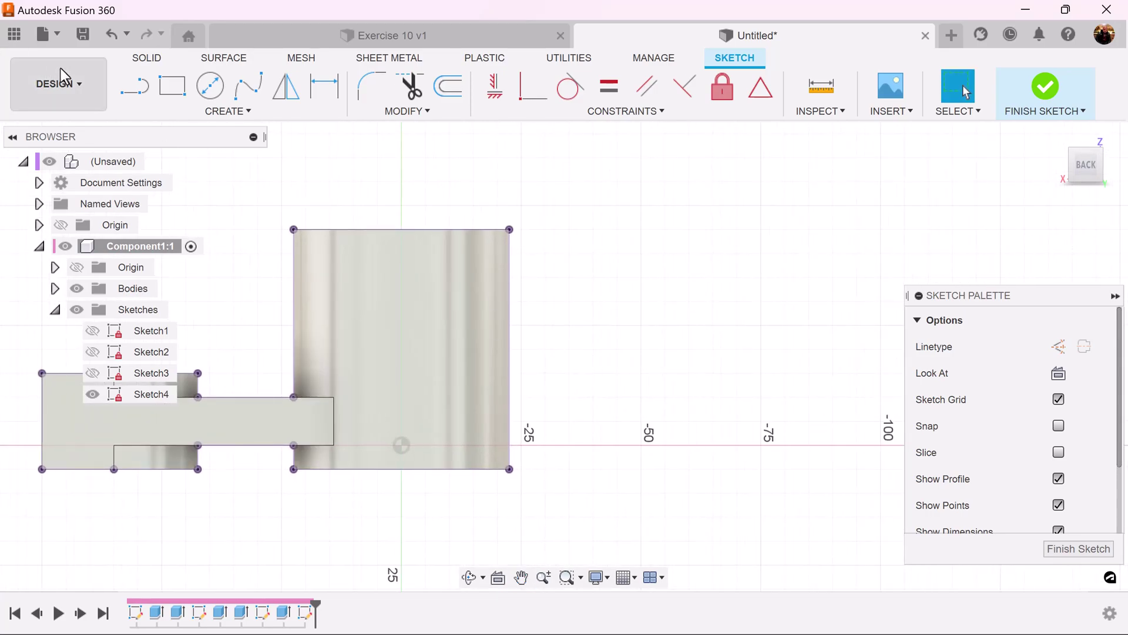
pyautogui.click(173, 88)
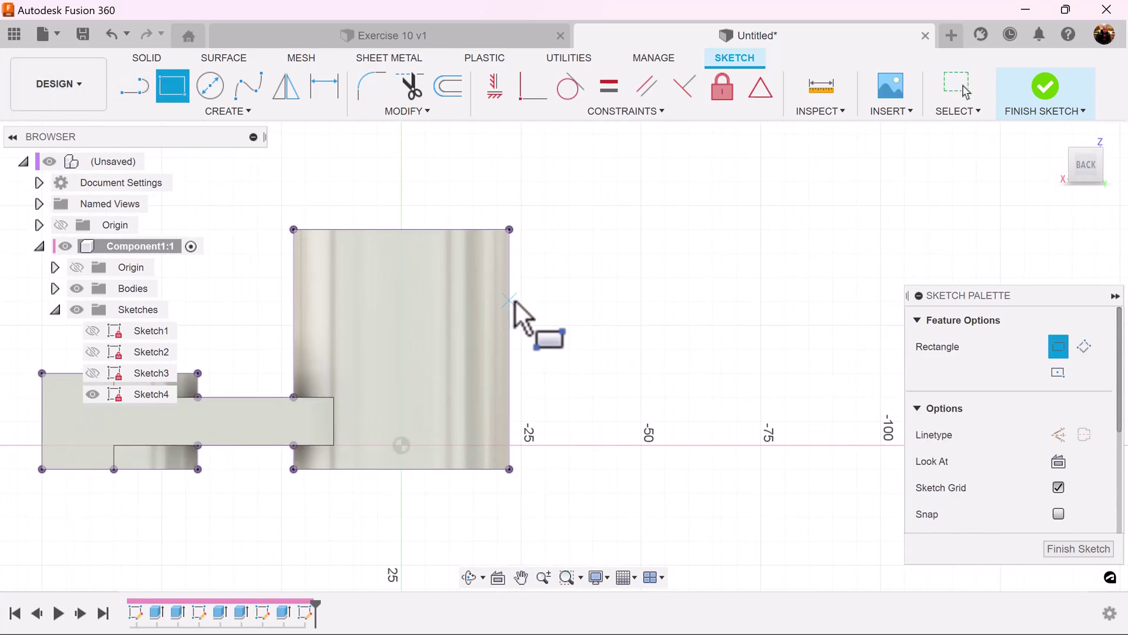
pyautogui.click(509, 297)
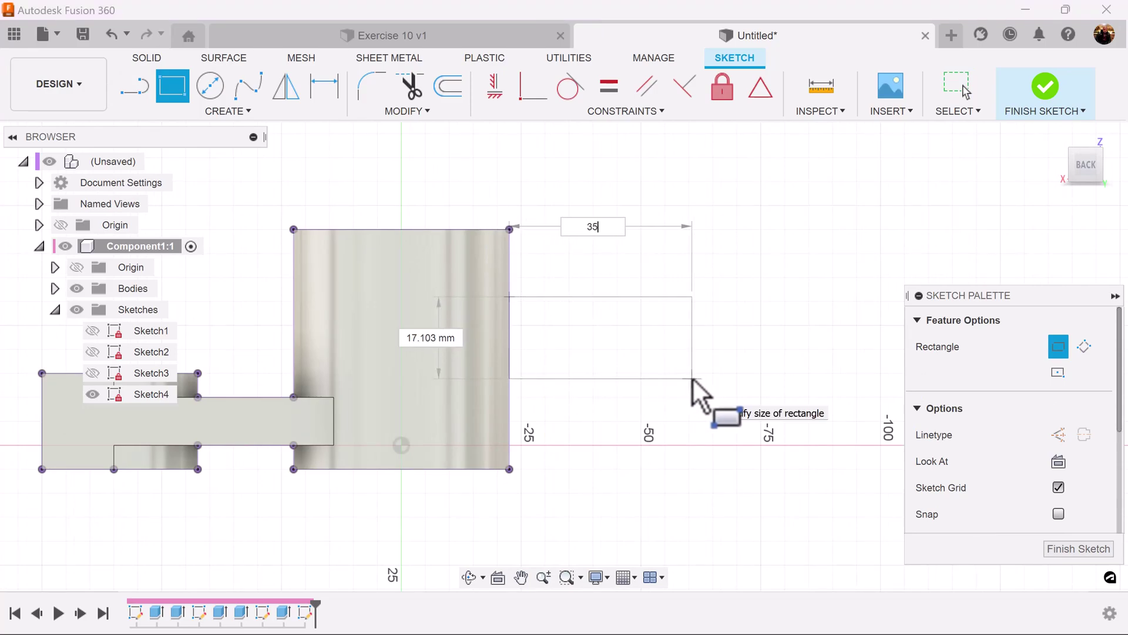
pyautogui.write('35')
pyautogui.press('Tab')
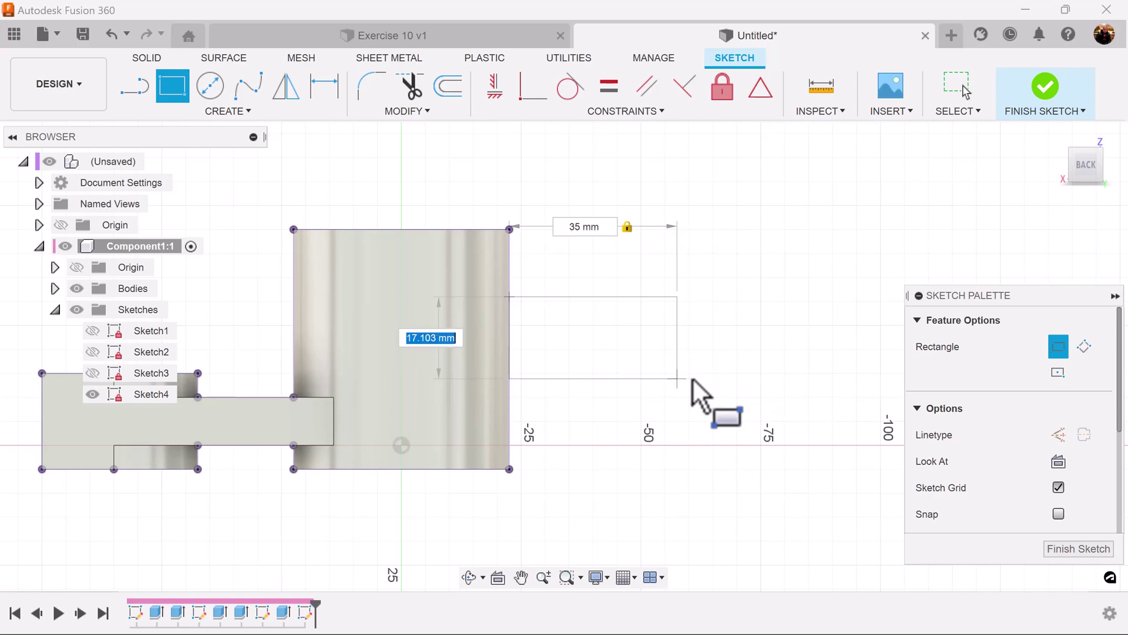
pyautogui.write('30p')
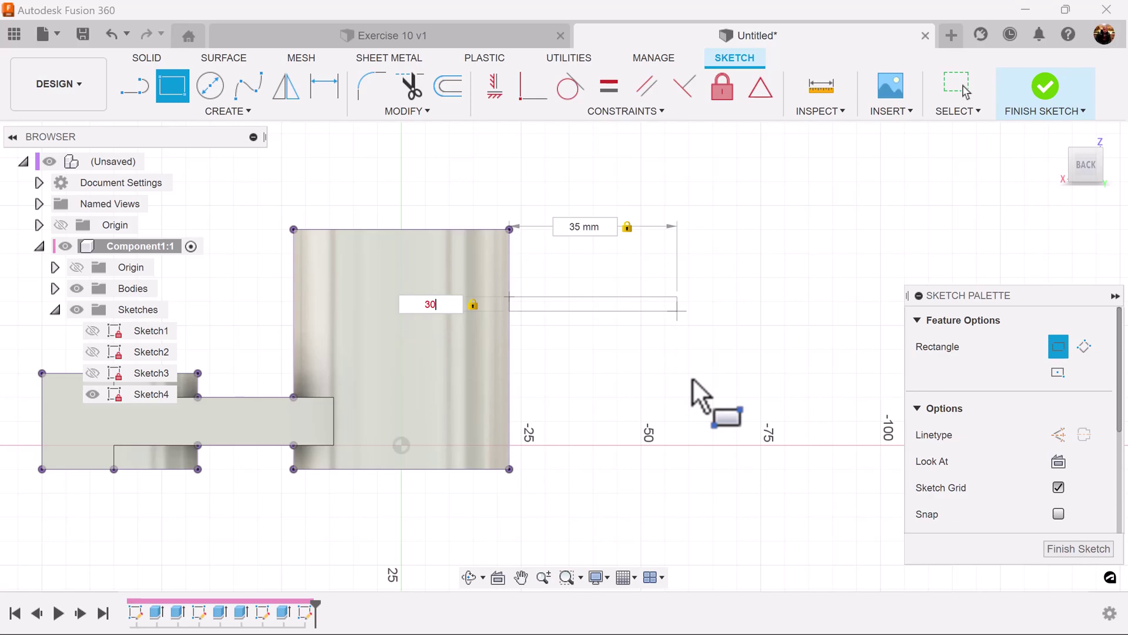
pyautogui.press('Tab')
pyautogui.press('Return')
pyautogui.press('Escape')
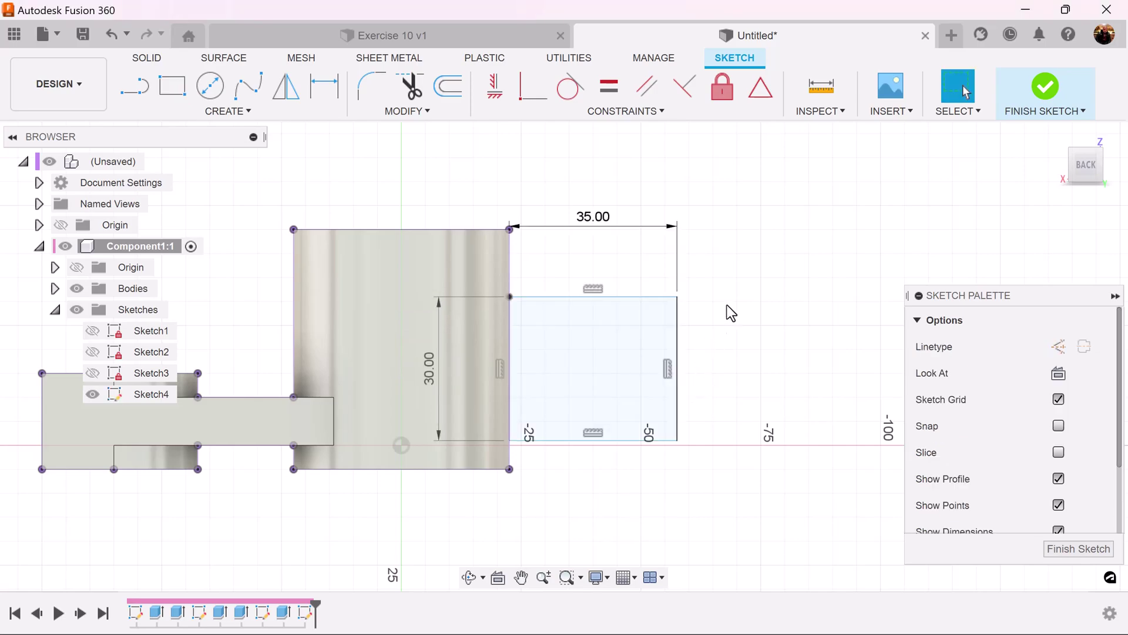
# Step: Dimension the rectangle's upper corner on the hub edge 10 mm below the hub's top corner
pyautogui.click(325, 87)
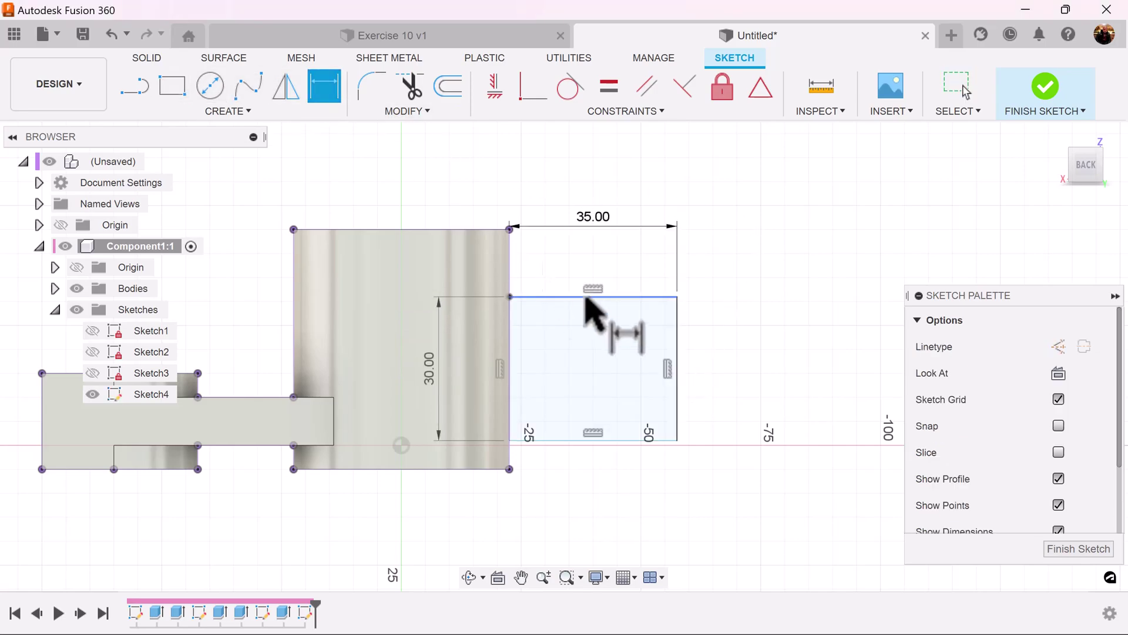
pyautogui.click(509, 229)
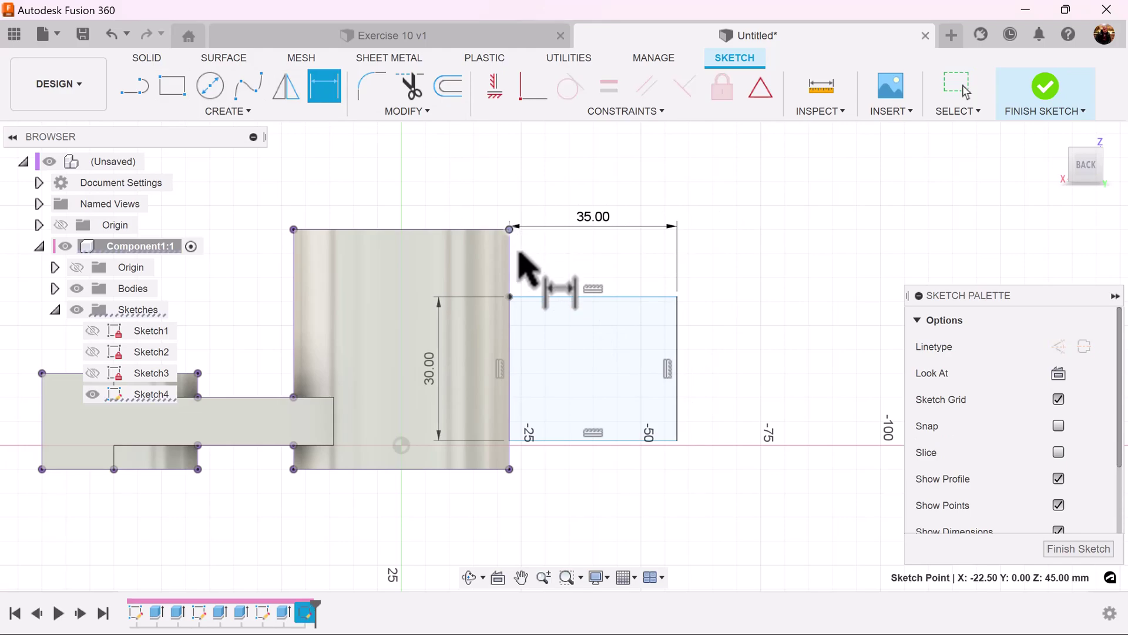
pyautogui.click(509, 297)
pyautogui.click(745, 259)
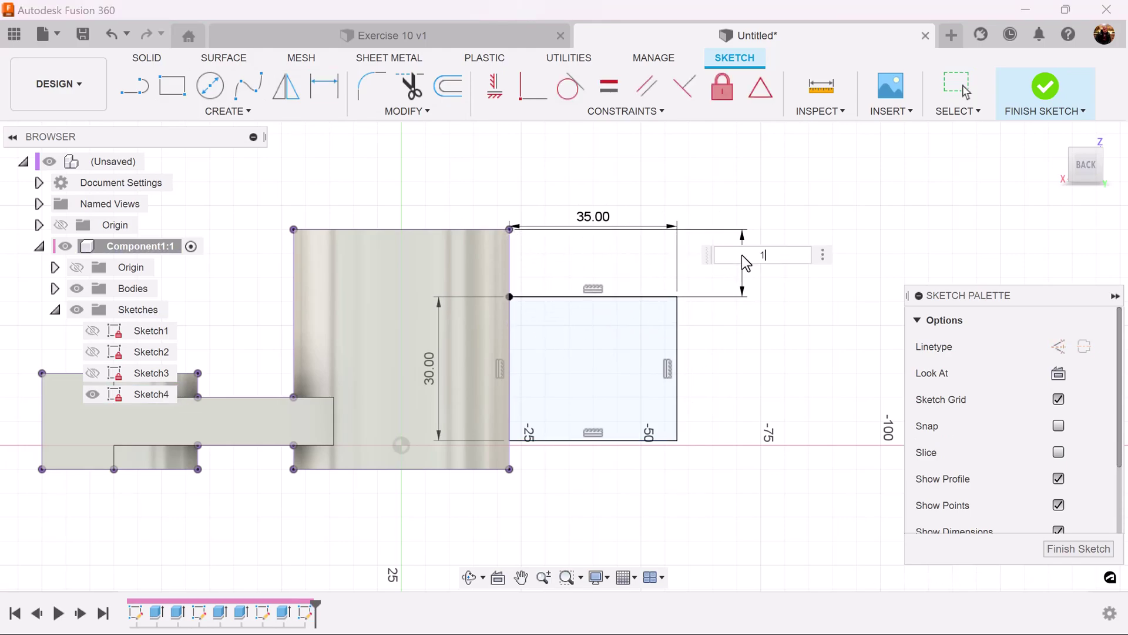
pyautogui.write('10')
pyautogui.press('Return')
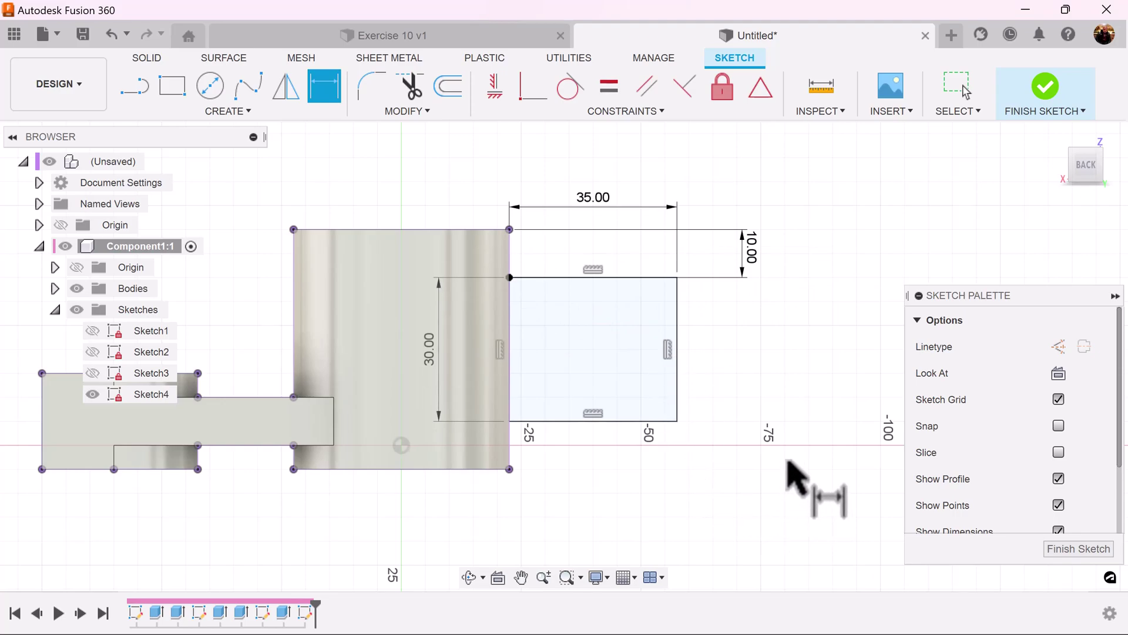
# Step: Close the rectangle's outer end with a tangent three-point arc between its two outer corners
pyautogui.moveTo(859, 433)
pyautogui.mouseDown(button='middle')
pyautogui.moveTo(756, 415)
pyautogui.moveTo(705, 421)
pyautogui.mouseUp(button='middle')
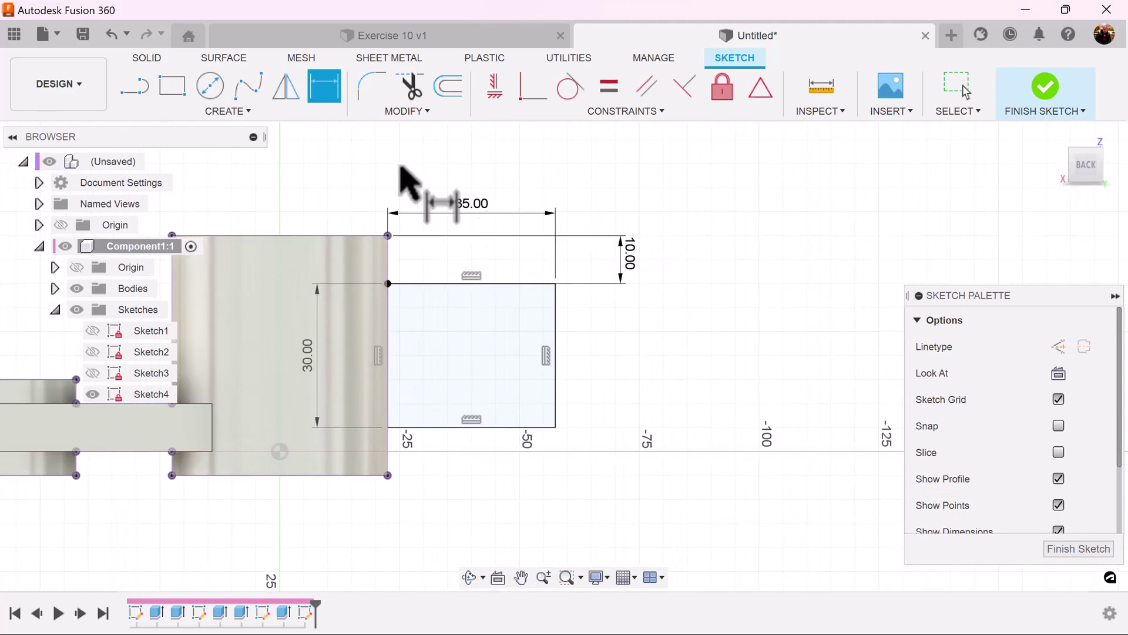
pyautogui.click(216, 113)
pyautogui.moveTo(257, 191)
pyautogui.click(320, 185)
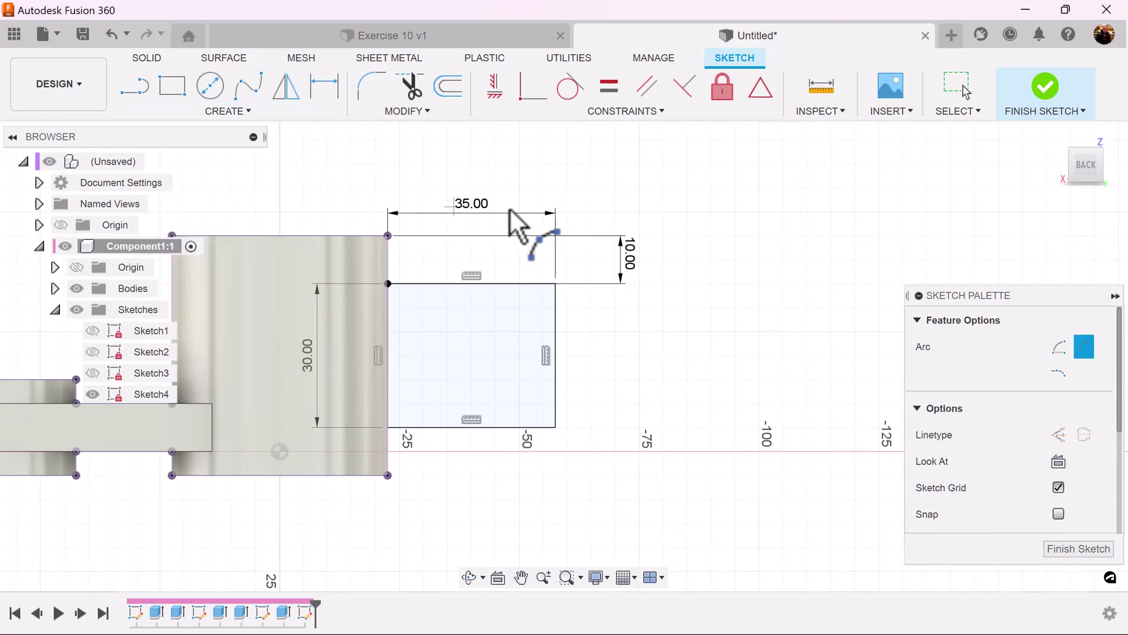
pyautogui.click(556, 284)
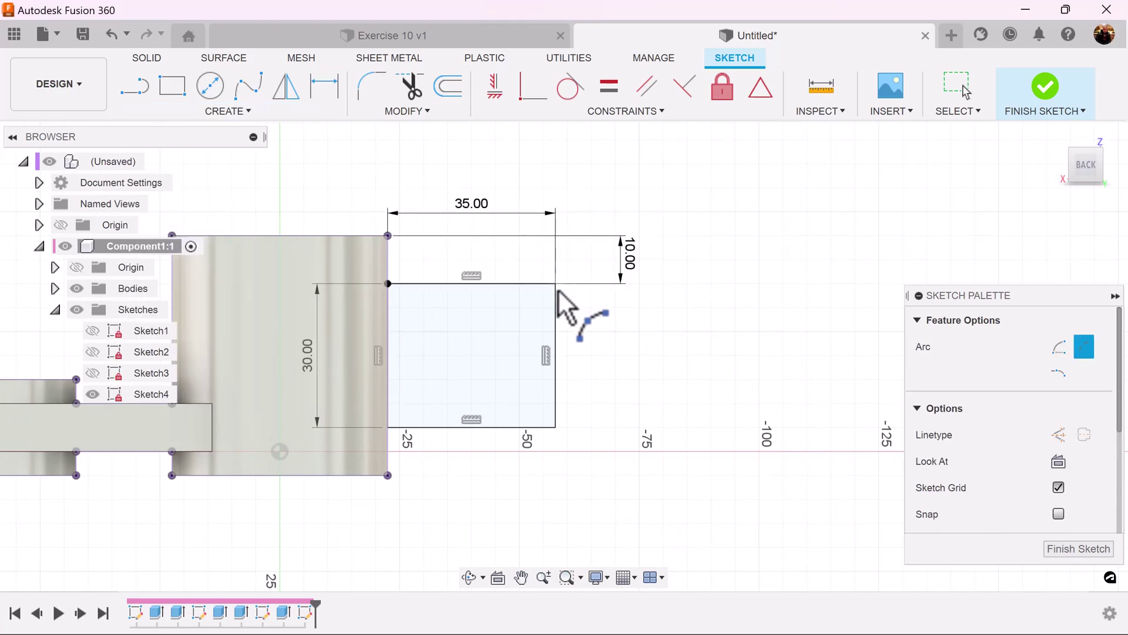
pyautogui.click(556, 427)
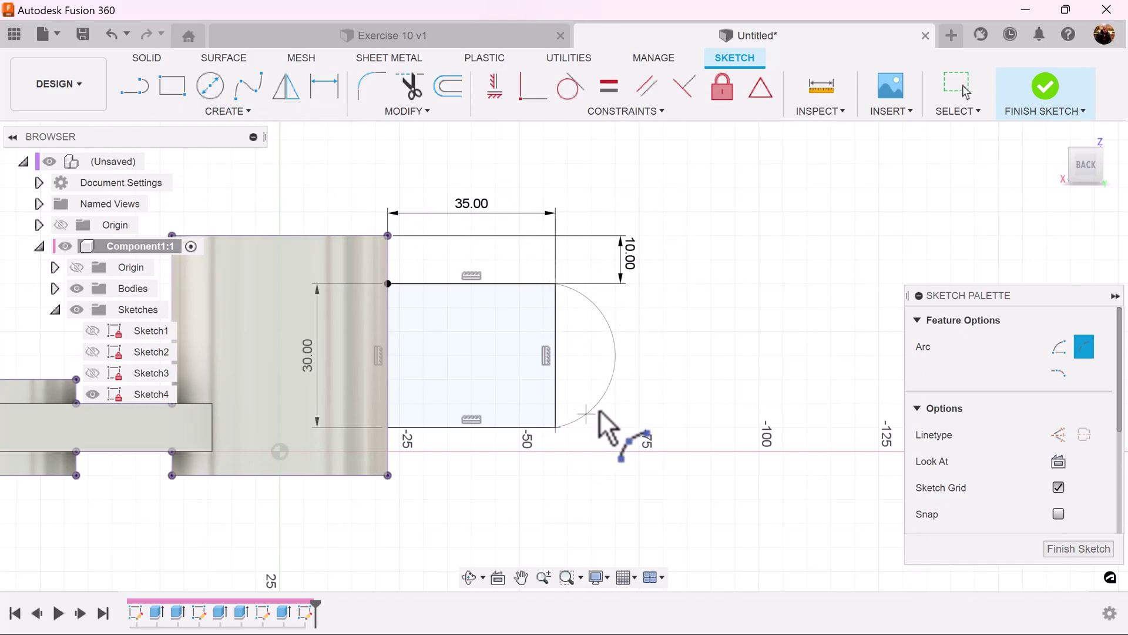
pyautogui.click(629, 342)
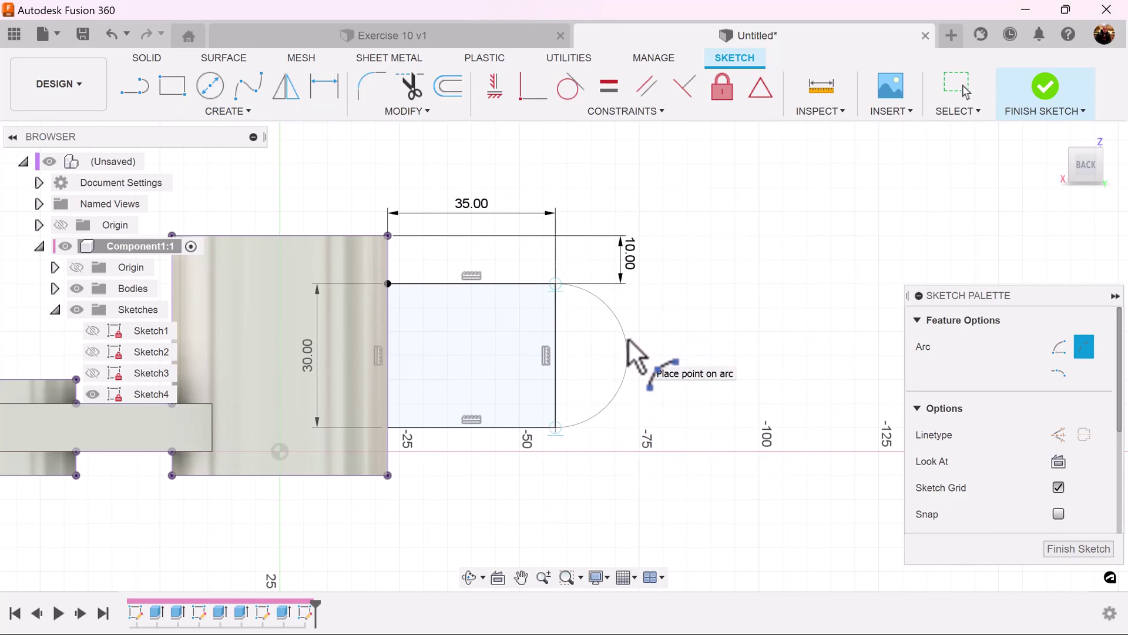
pyautogui.click(627, 341)
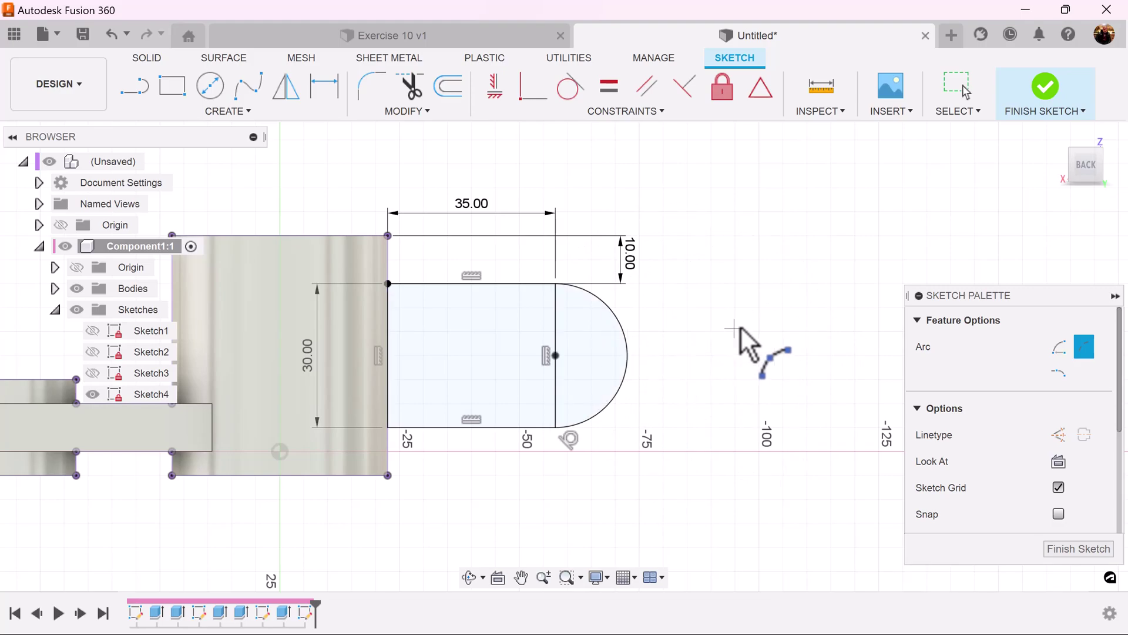
# Step: Sketch a 16 mm diameter circle centred on the end arc's centre point and finish the sketch
pyautogui.scroll(3, 743, 350)
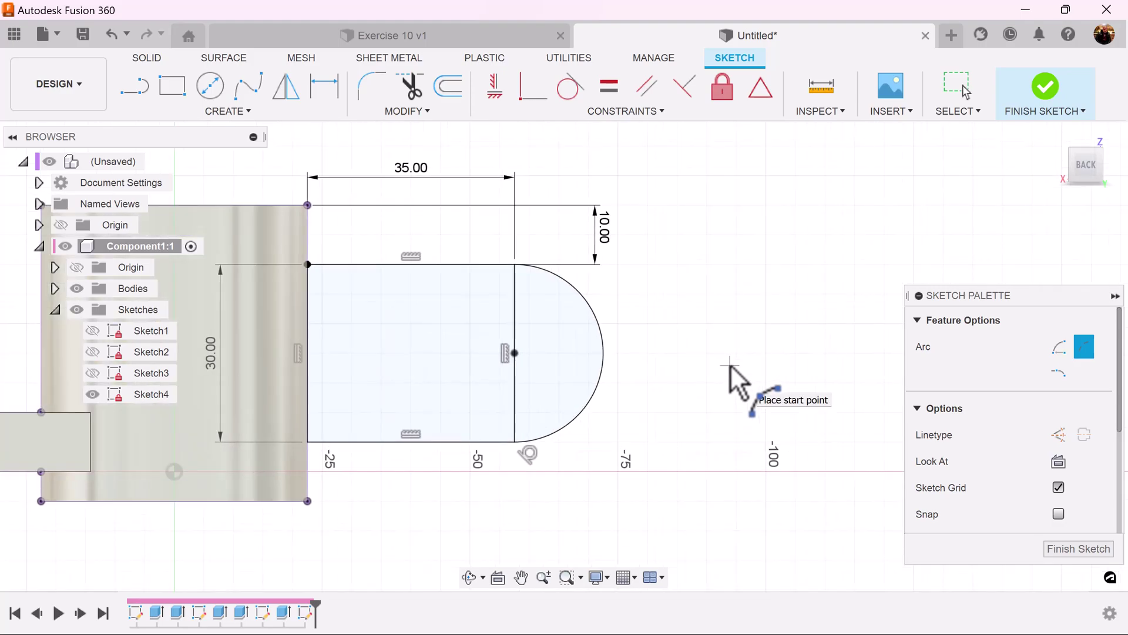
pyautogui.click(210, 86)
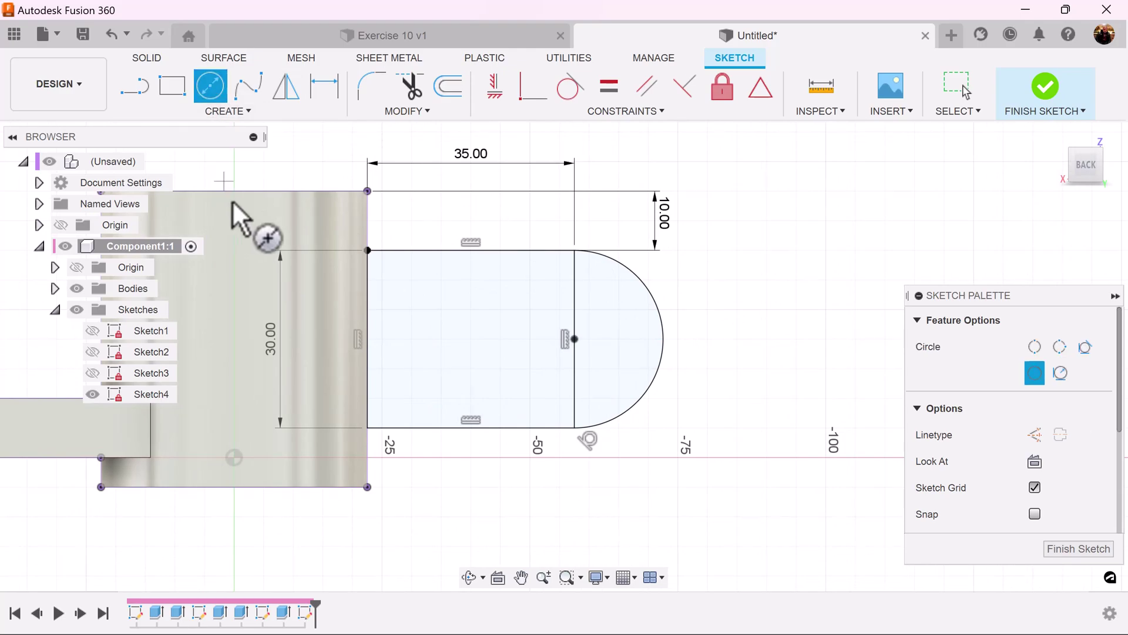
pyautogui.click(575, 339)
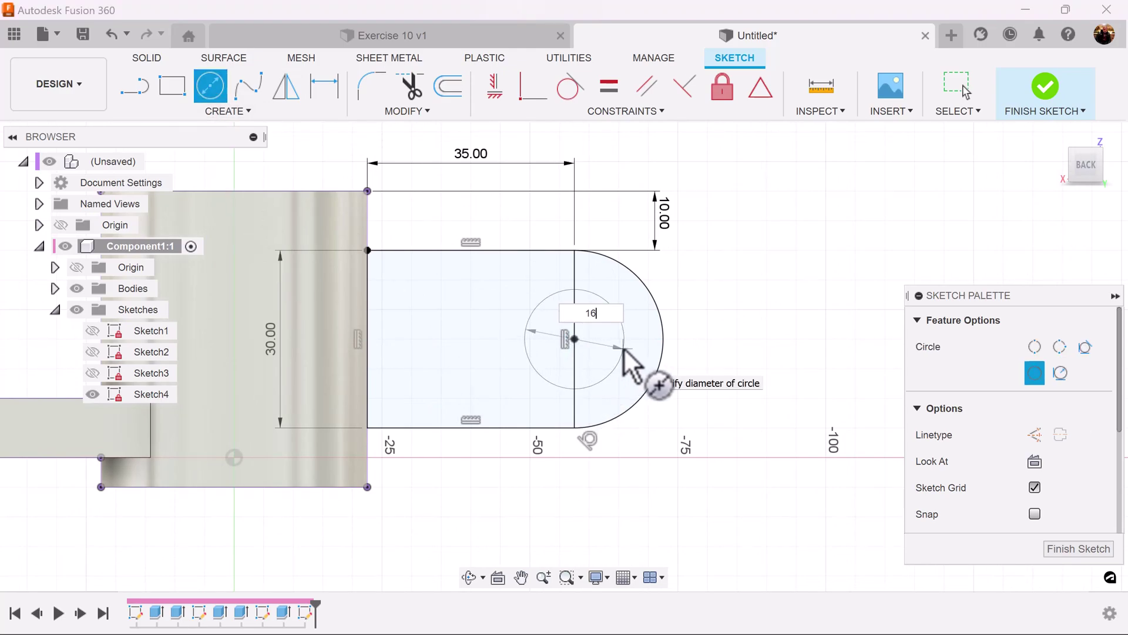
pyautogui.write('16')
pyautogui.press('Return')
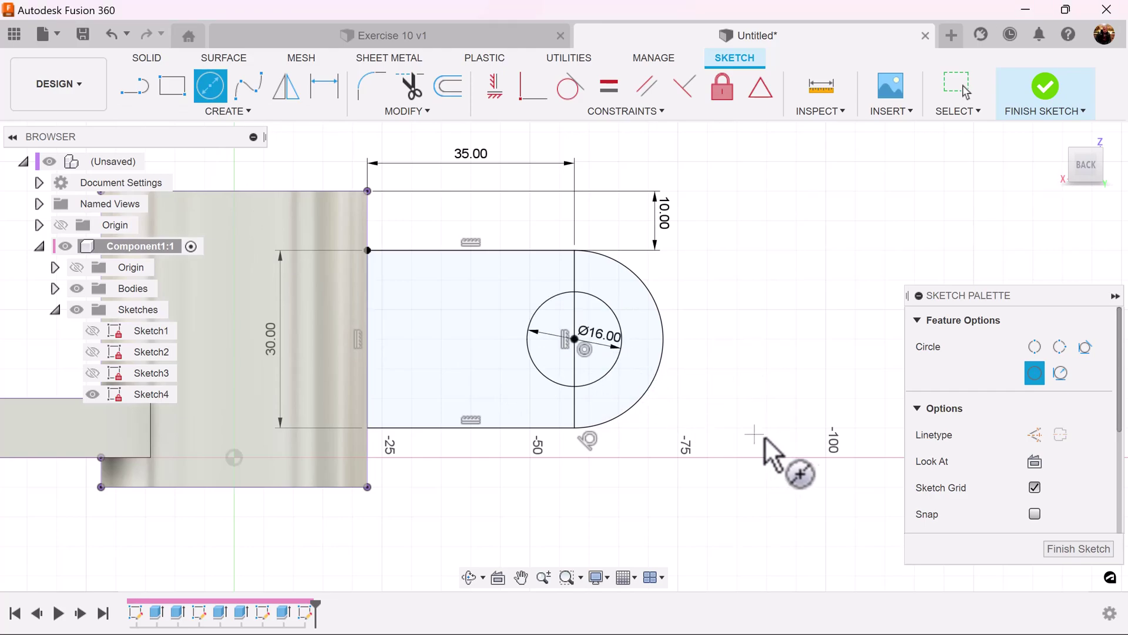
pyautogui.click(1079, 549)
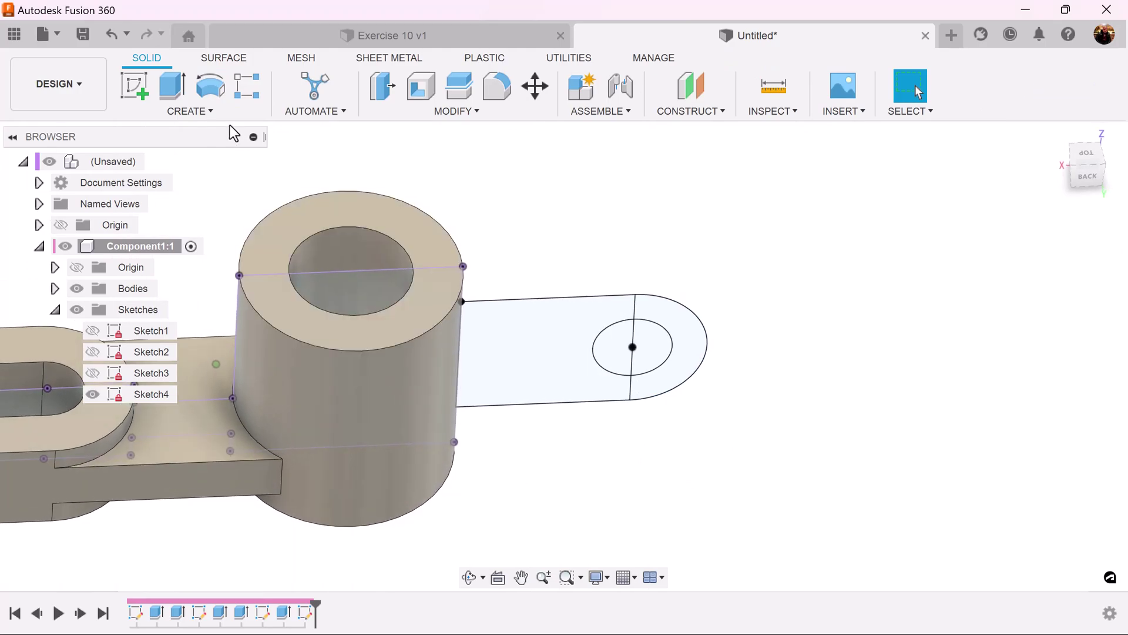
# Step: Extrude the rectangle and rounded end, leaving out the circle, symmetrically to a whole length of 31 mm
pyautogui.click(174, 85)
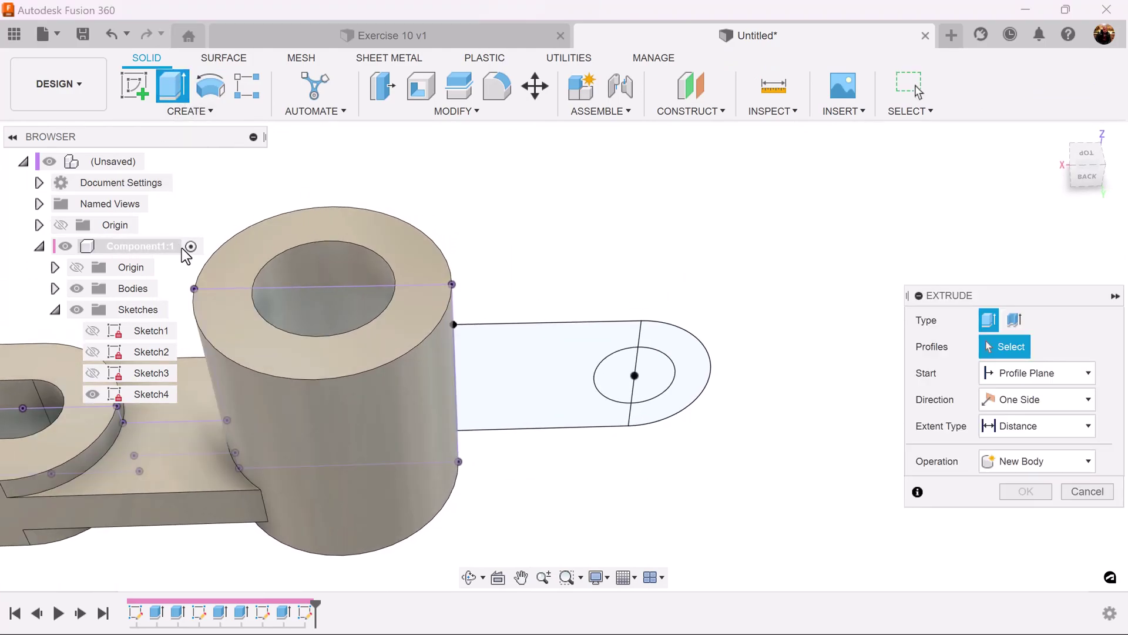
pyautogui.click(521, 360)
pyautogui.click(699, 364)
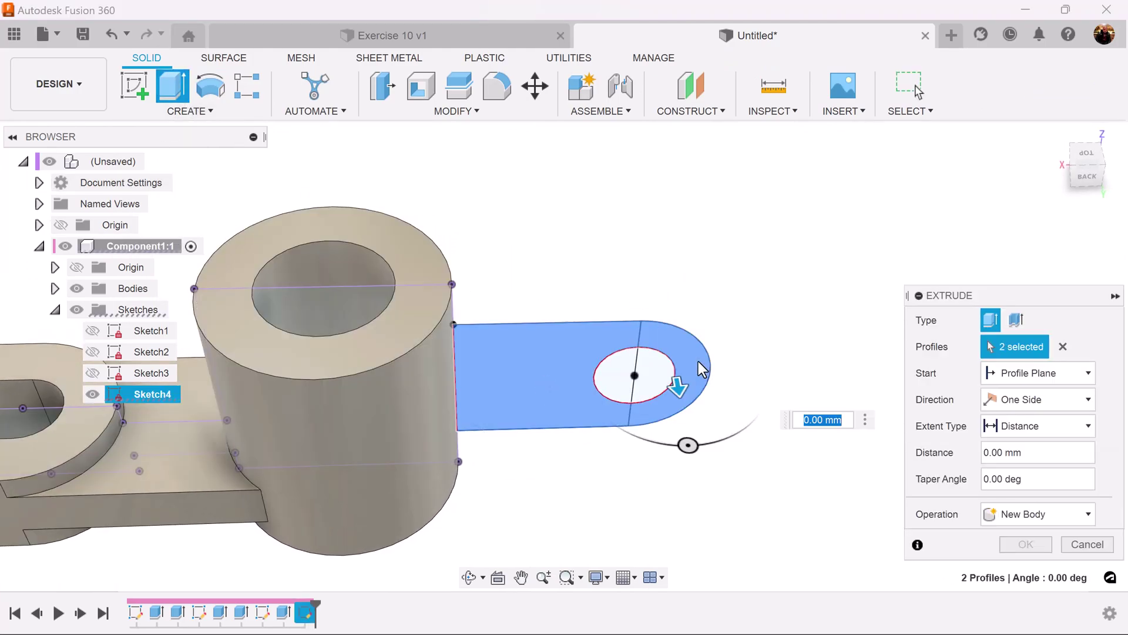
pyautogui.click(1062, 409)
pyautogui.click(989, 455)
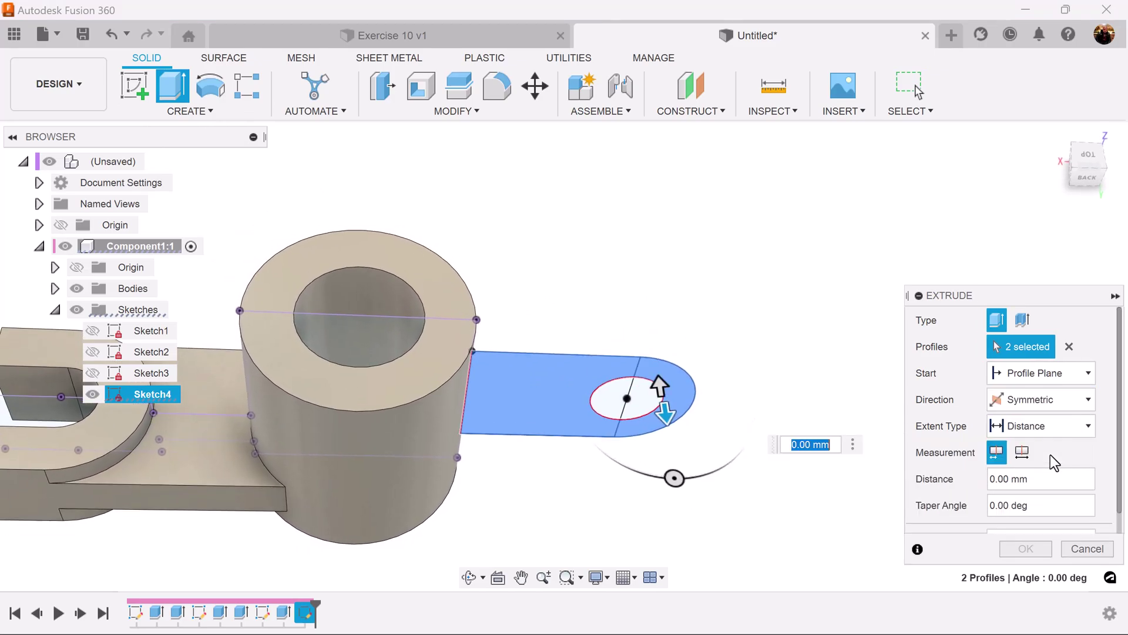
pyautogui.click(1020, 460)
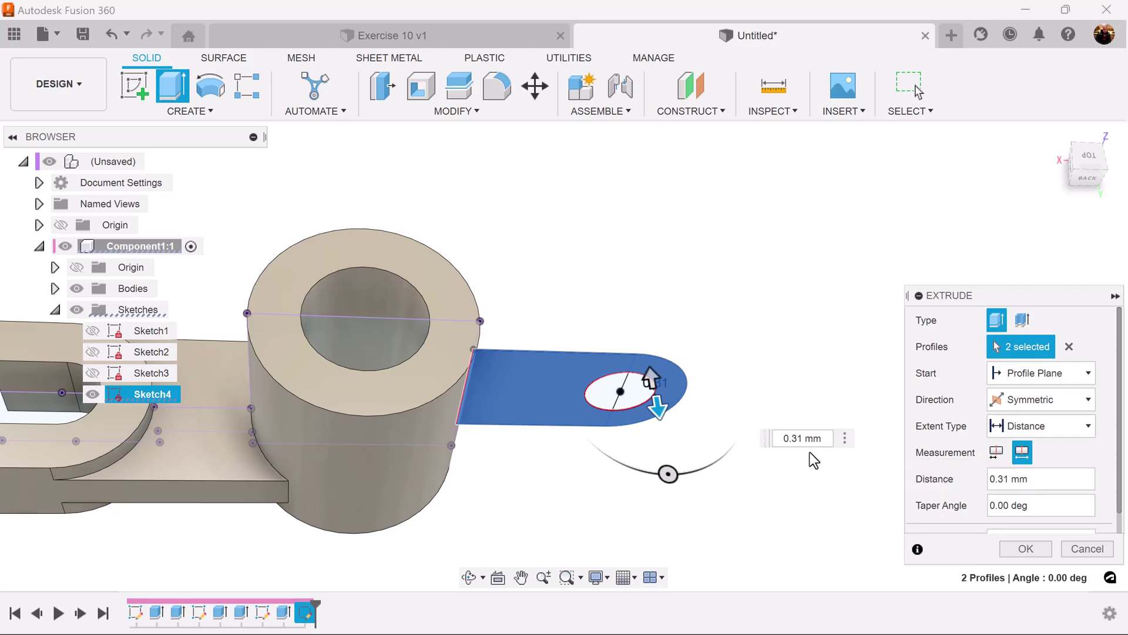
pyautogui.click(826, 437)
pyautogui.write('31')
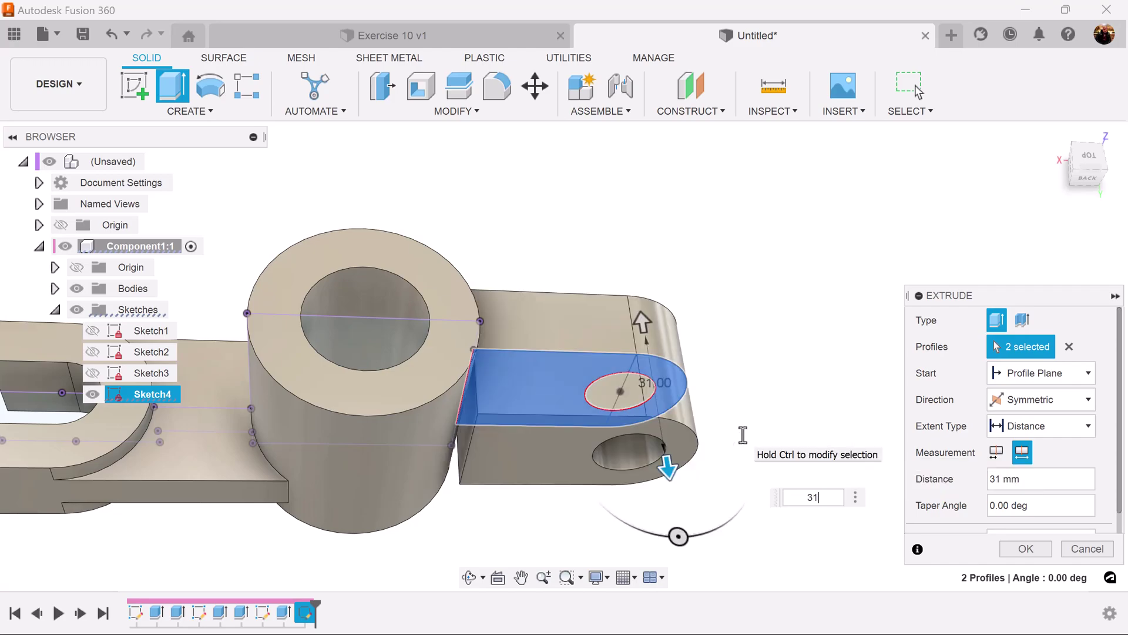
pyautogui.click(1025, 548)
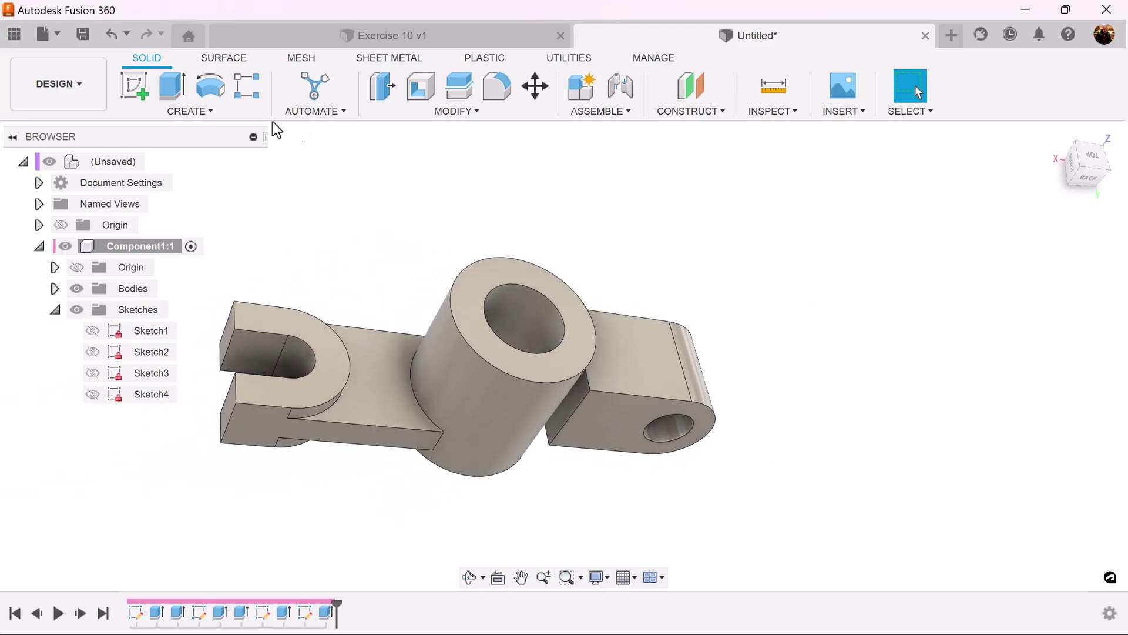
# Step: Extrude the lug's flat inner end face up to the hub's outer cylindrical surface using a To Object extent
pyautogui.click(169, 94)
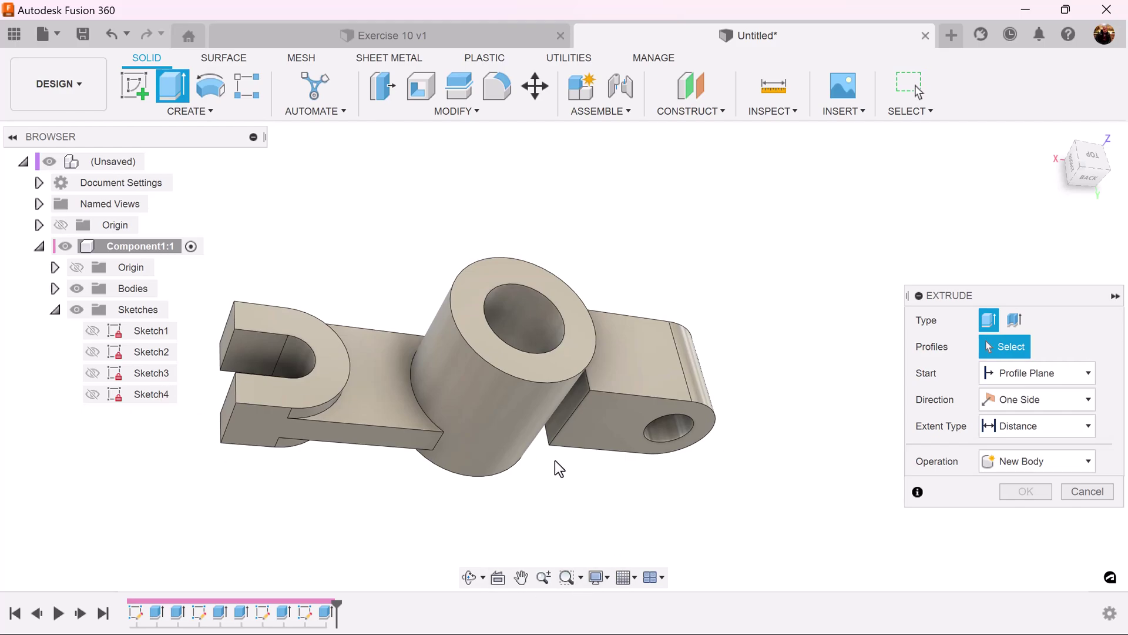
pyautogui.click(561, 421)
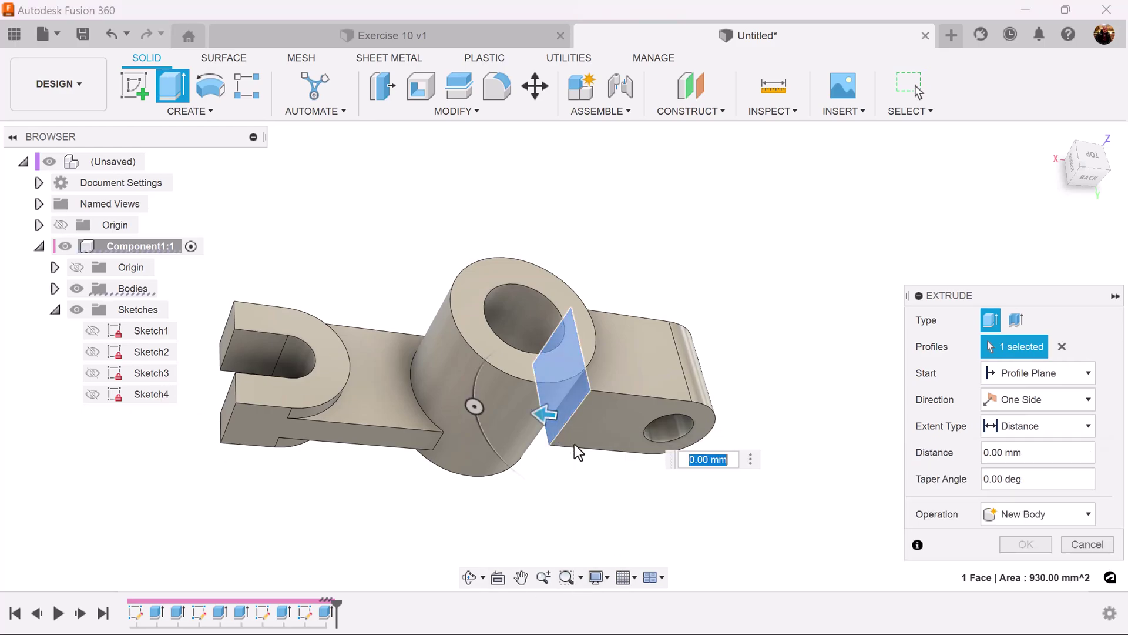
pyautogui.scroll(2, 594, 486)
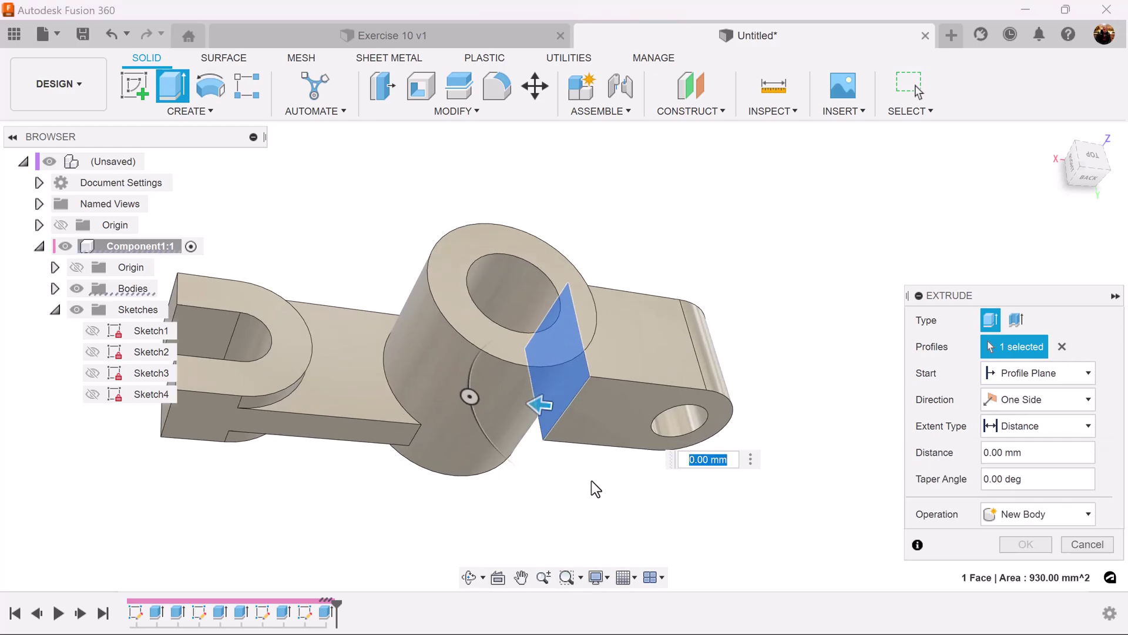
pyautogui.click(1050, 426)
pyautogui.click(1025, 466)
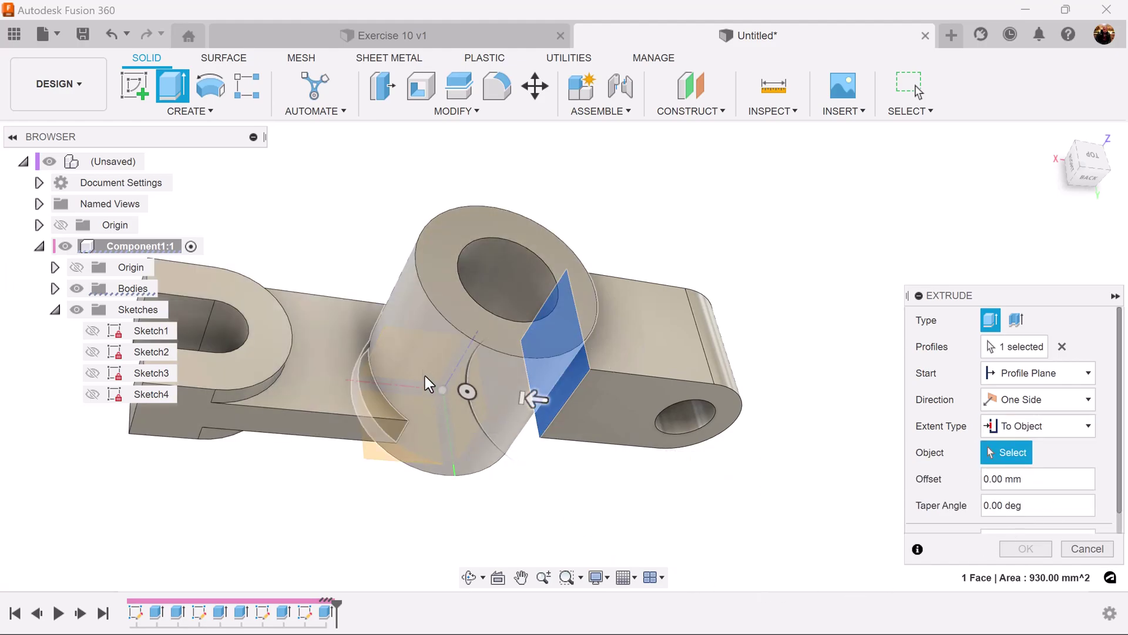
pyautogui.click(423, 347)
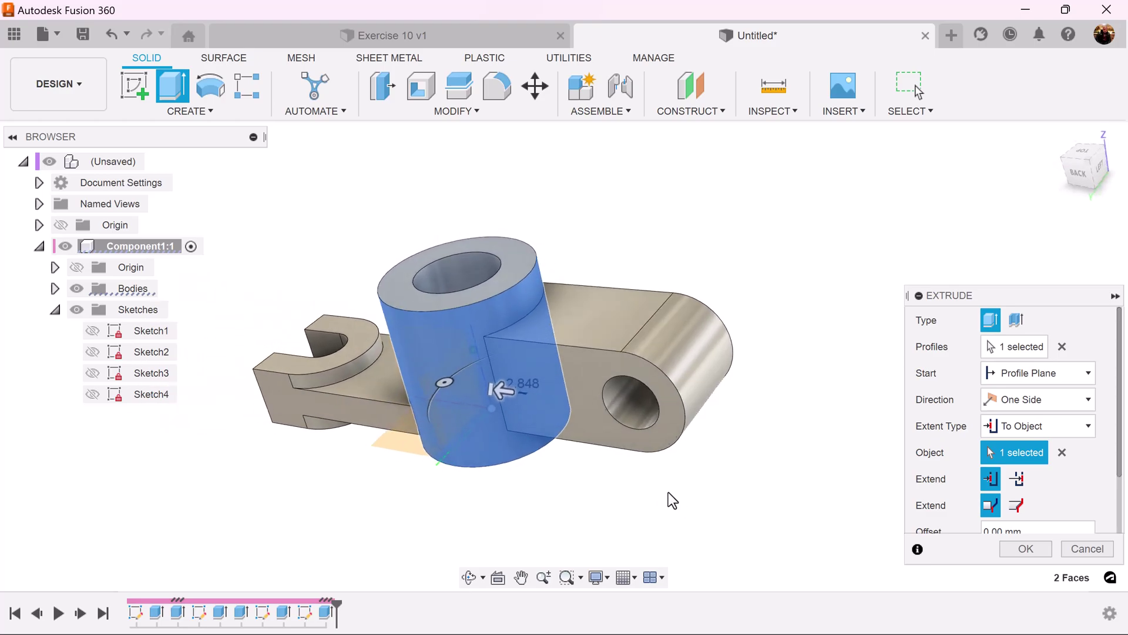
pyautogui.click(1026, 548)
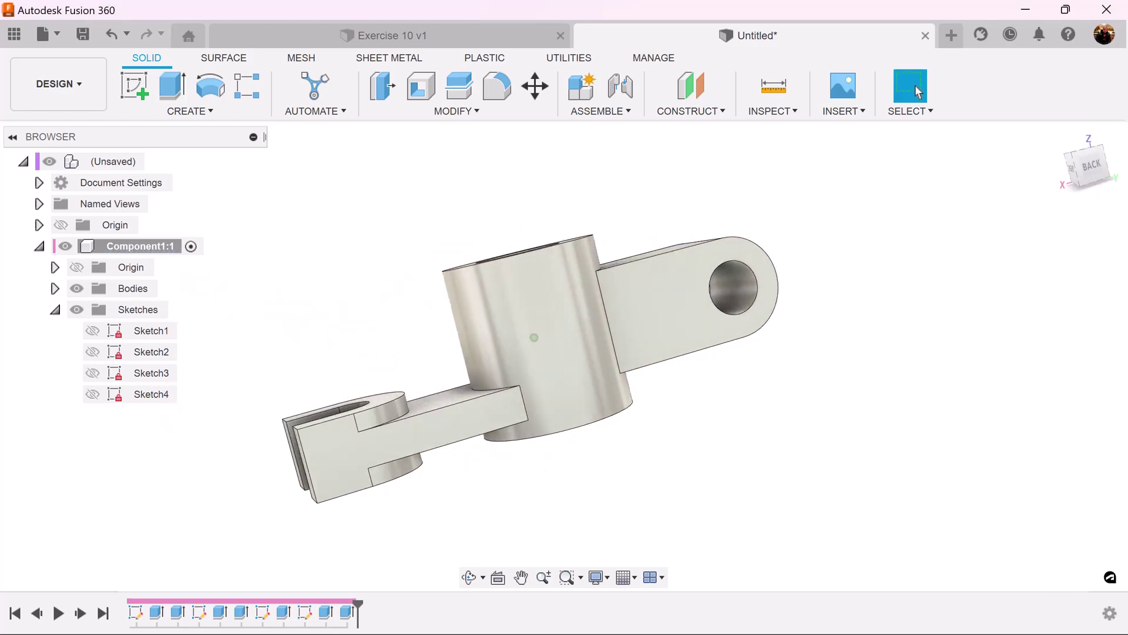
# Step: On the hub's top face, sketch an 80 mm by 5 mm rectangle running from the hub's centre axis out past the lug
pyautogui.click(134, 86)
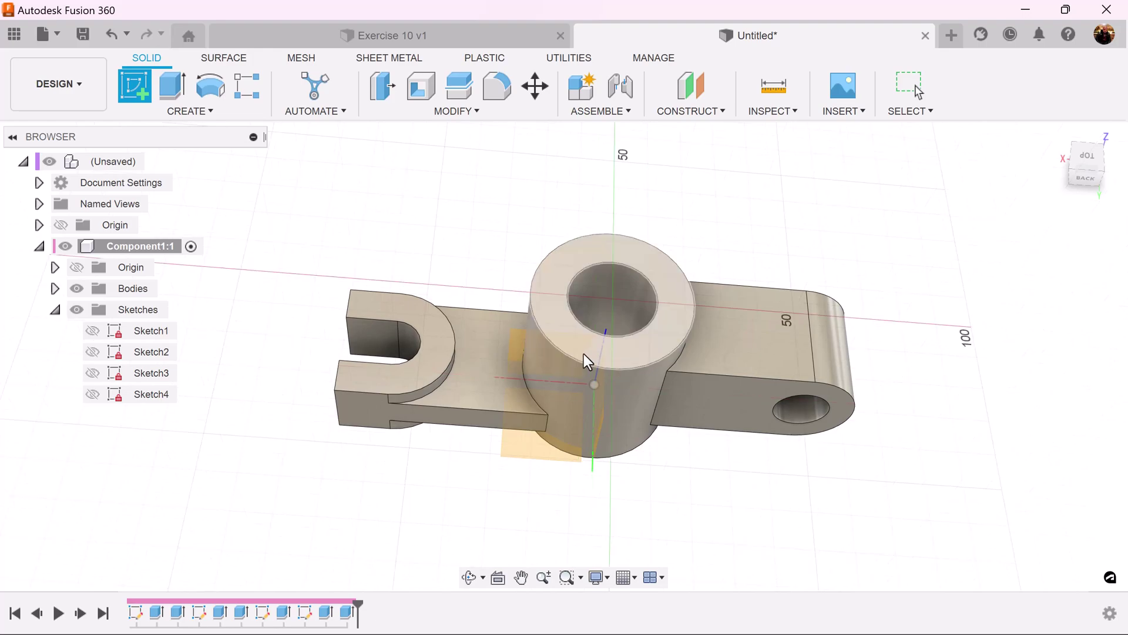
pyautogui.click(584, 354)
pyautogui.moveTo(773, 338); pyautogui.dragTo(618, 340, button='middle')
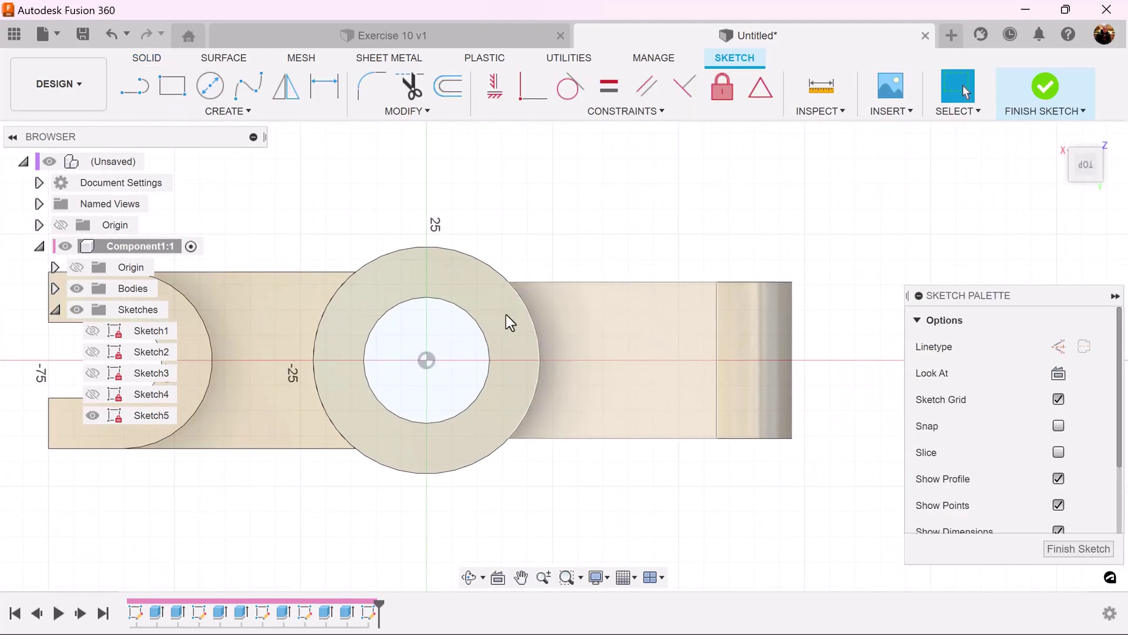
pyautogui.click(170, 94)
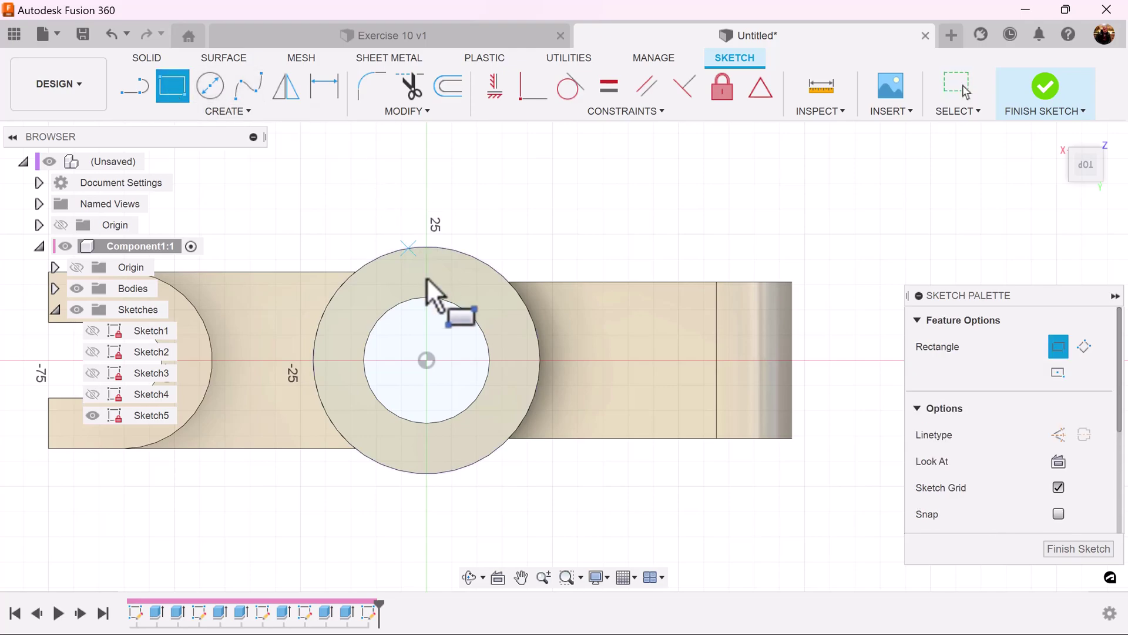
pyautogui.click(434, 348)
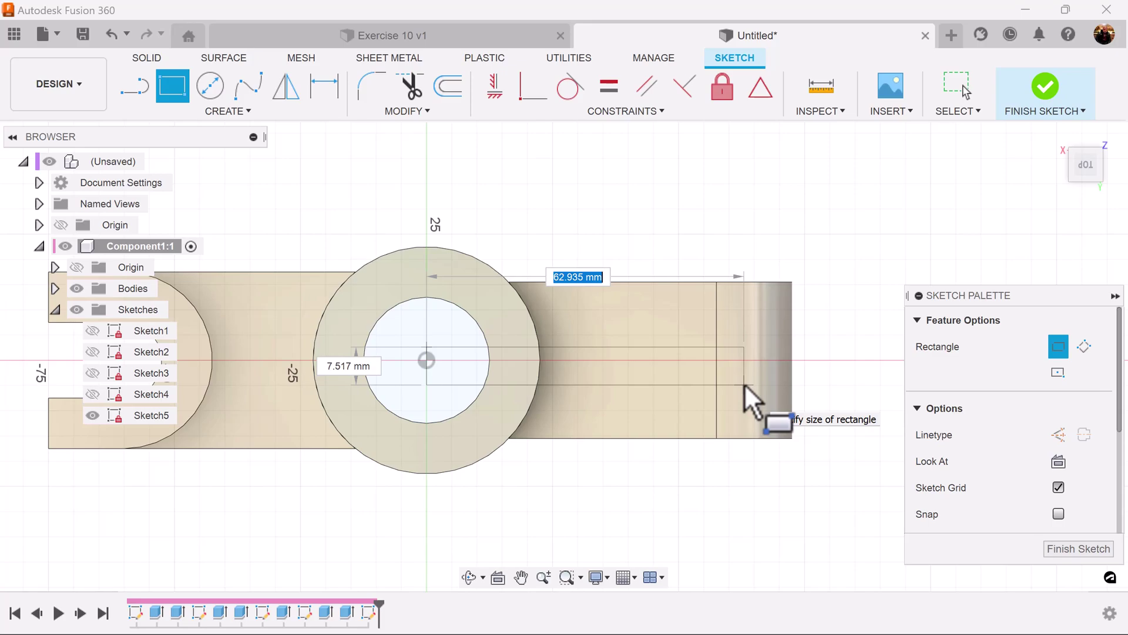
pyautogui.write('8')
pyautogui.press('Tab')
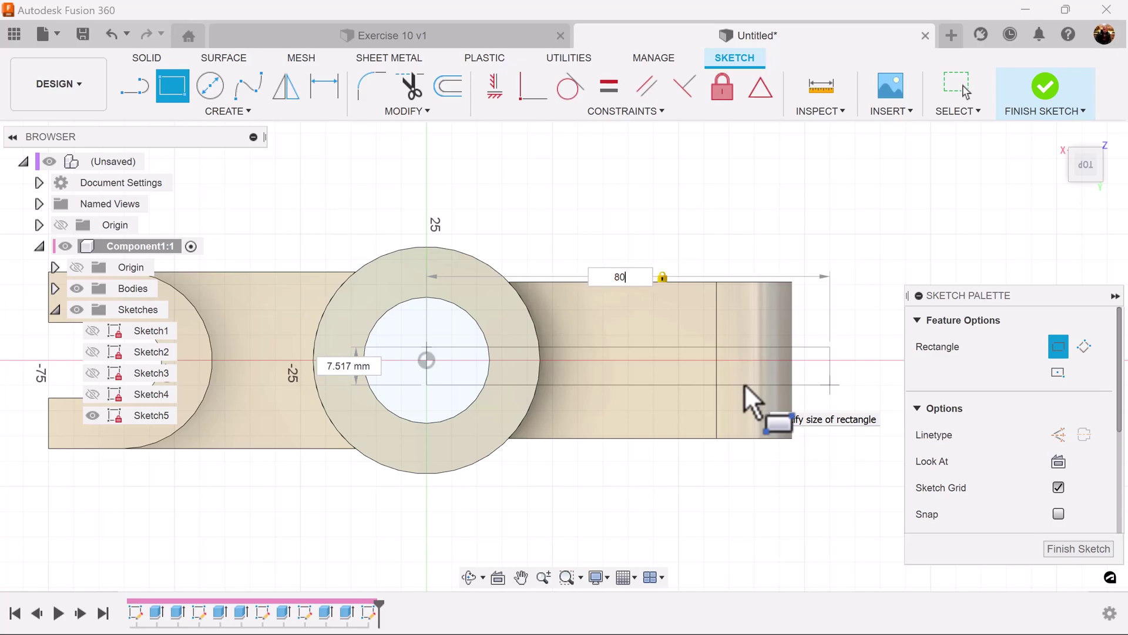
pyautogui.write('0')
pyautogui.press('Tab')
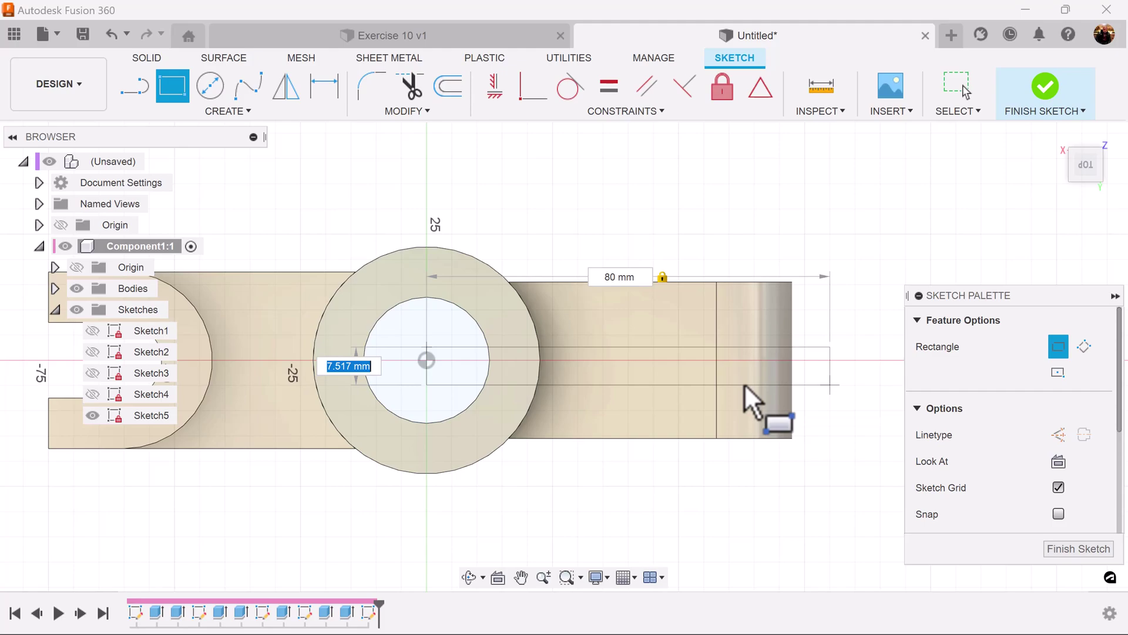
pyautogui.write('5')
pyautogui.press('Return')
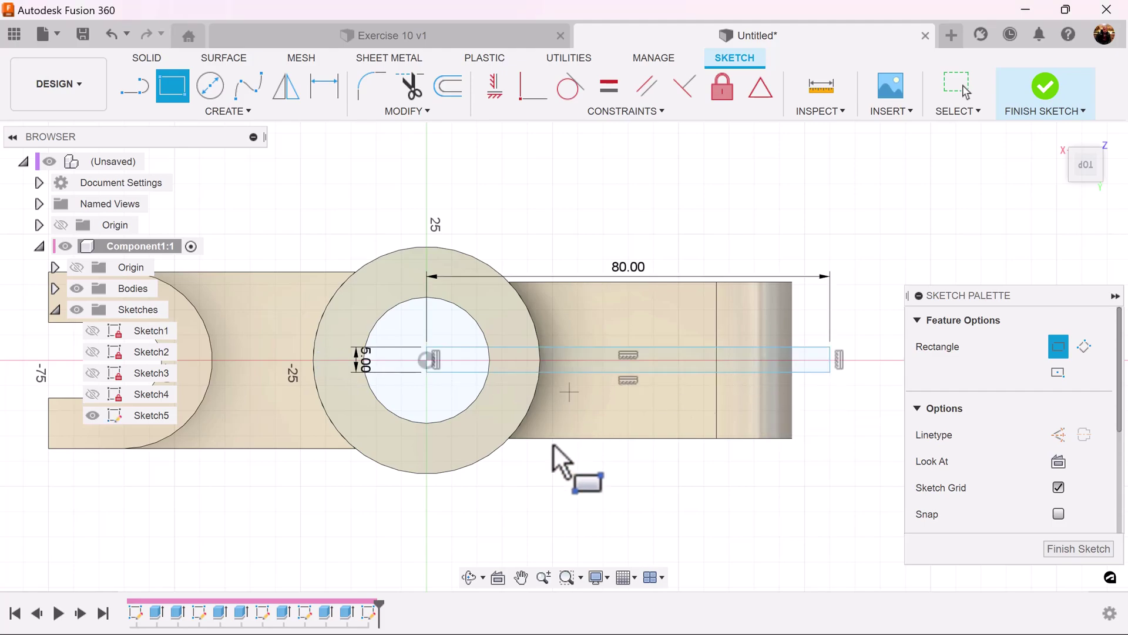
# Step: Centre the rectangle's inner short edge on the sketch origin with a Midpoint constraint and finish the sketch
pyautogui.click(764, 93)
pyautogui.scroll(5, 420, 376)
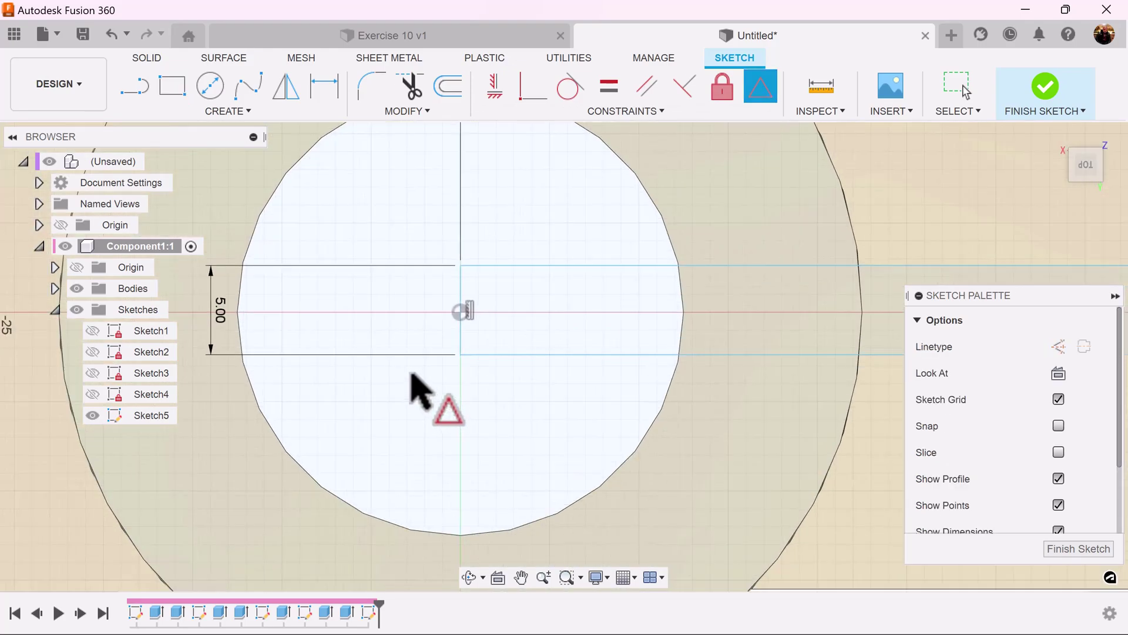
pyautogui.click(452, 313)
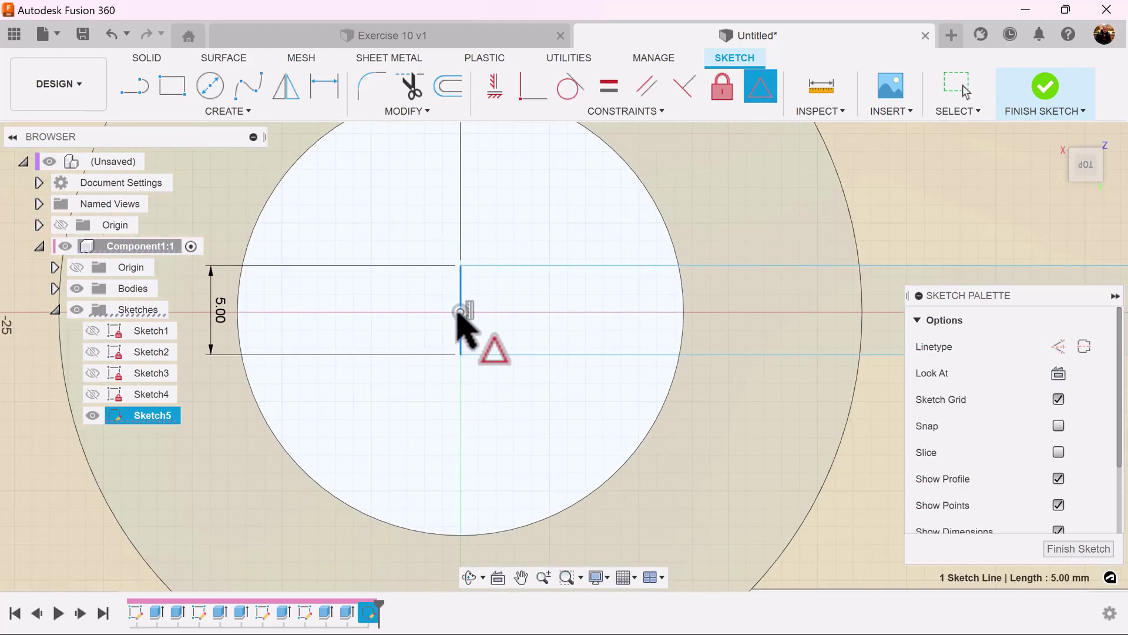
pyautogui.scroll(-5, 764, 470)
pyautogui.moveTo(825, 511)
pyautogui.mouseDown(button='middle')
pyautogui.moveTo(626, 449)
pyautogui.moveTo(503, 435)
pyautogui.mouseUp(button='middle')
pyautogui.click(1091, 557)
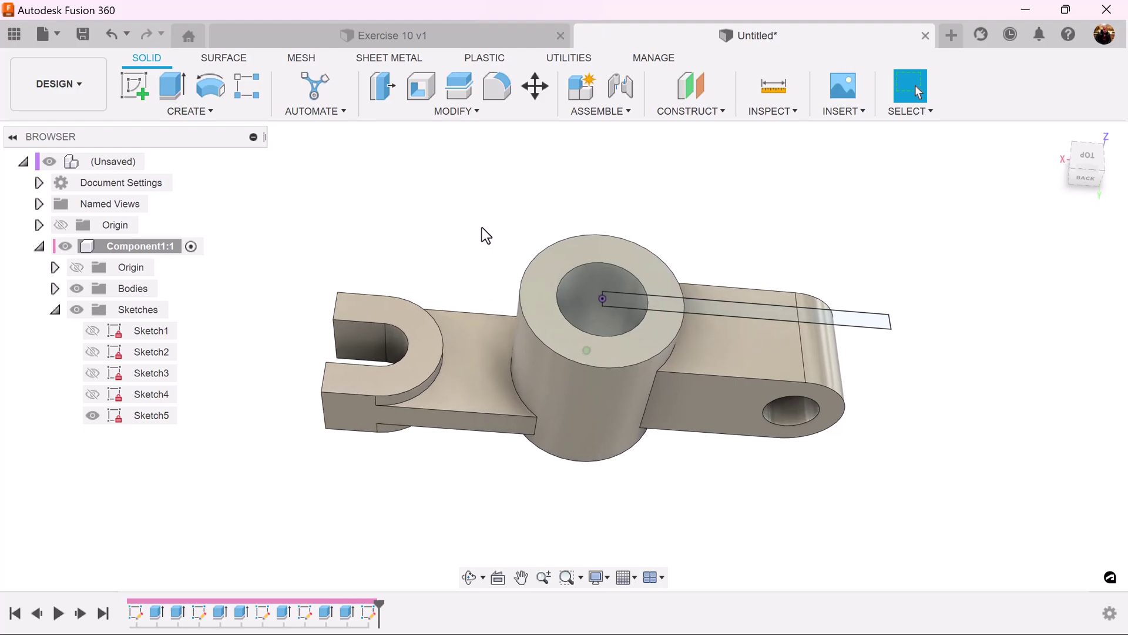
# Step: Cut the rectangle's portion outside the hub through the lug with a -50 mm extrusion
pyautogui.click(175, 87)
pyautogui.click(743, 336)
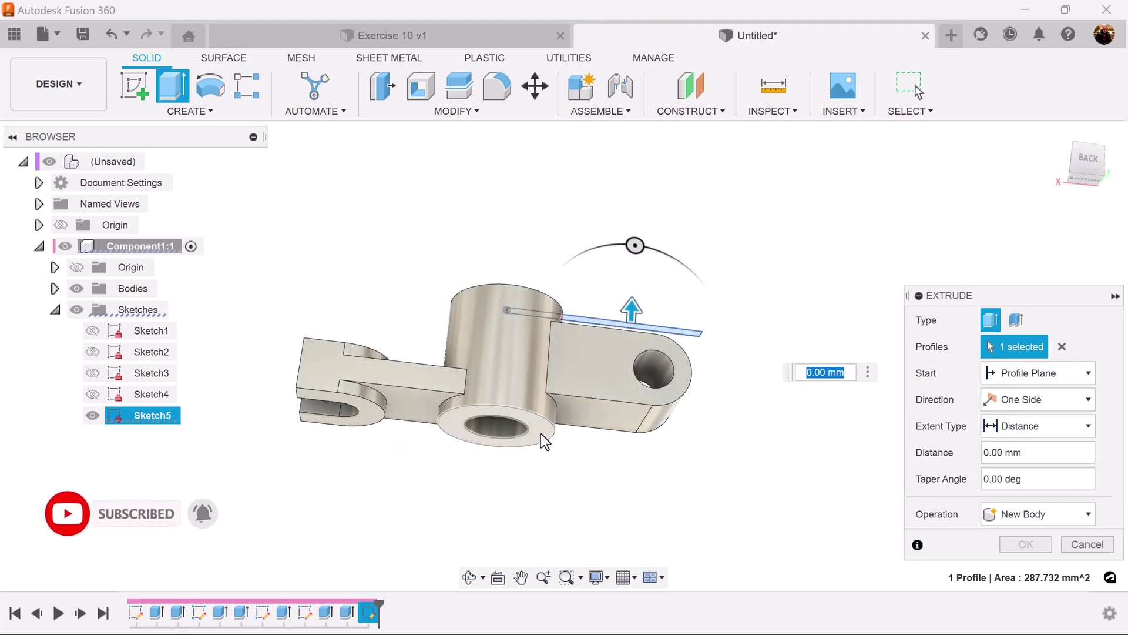
pyautogui.write('-50')
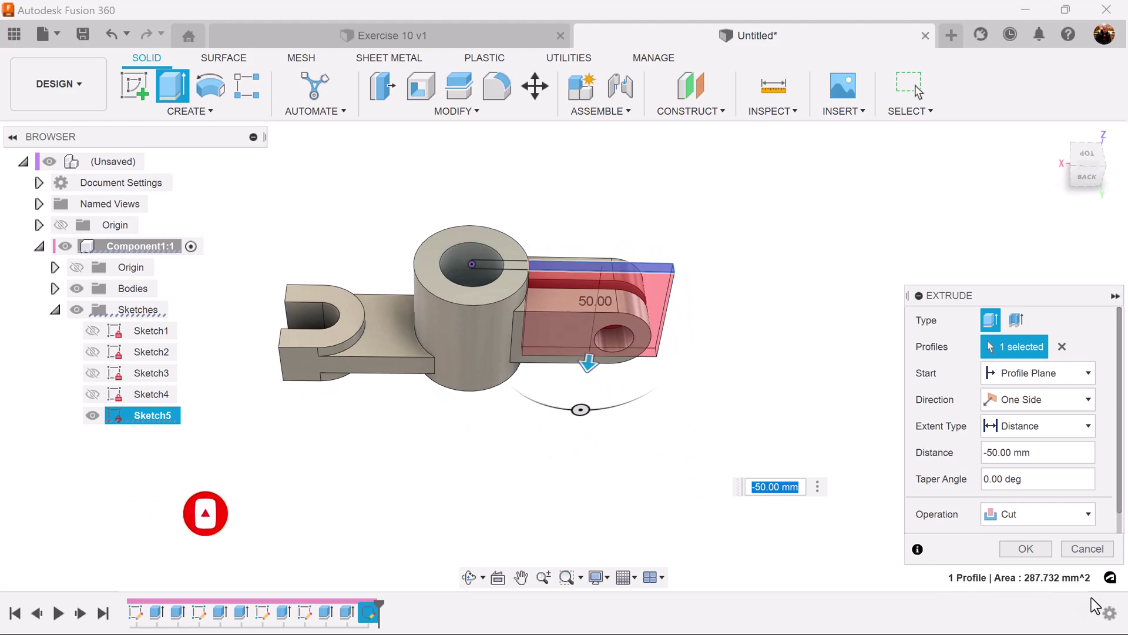
pyautogui.click(1021, 549)
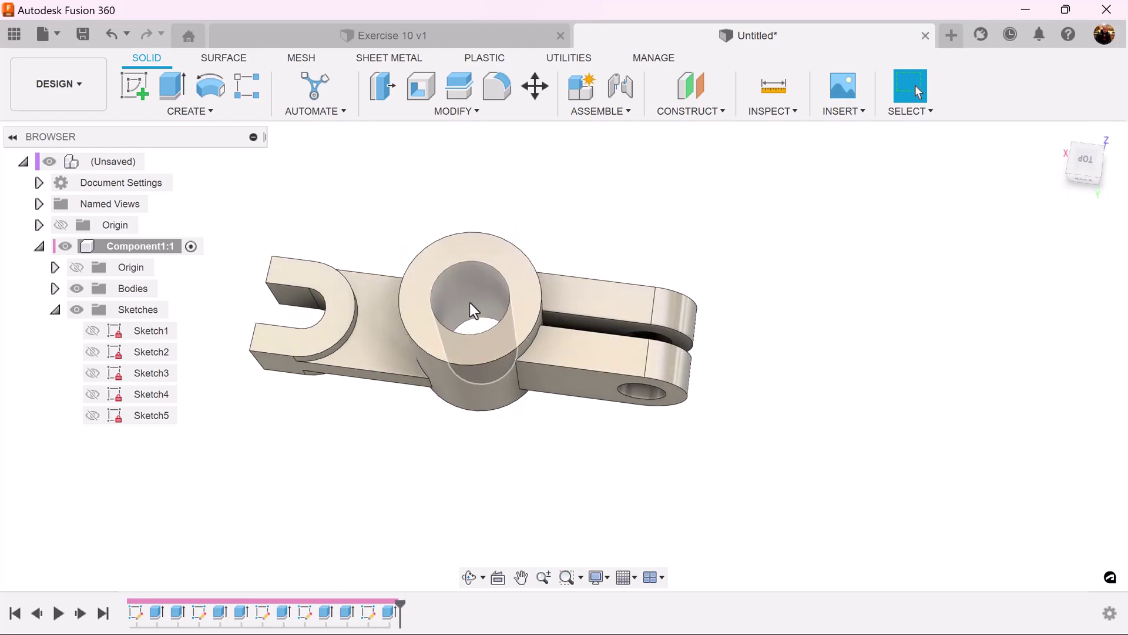
# Step: Edit the slot cut to include the two rectangle profiles inside the hub's bore and across its wall
pyautogui.rightClick(389, 614)
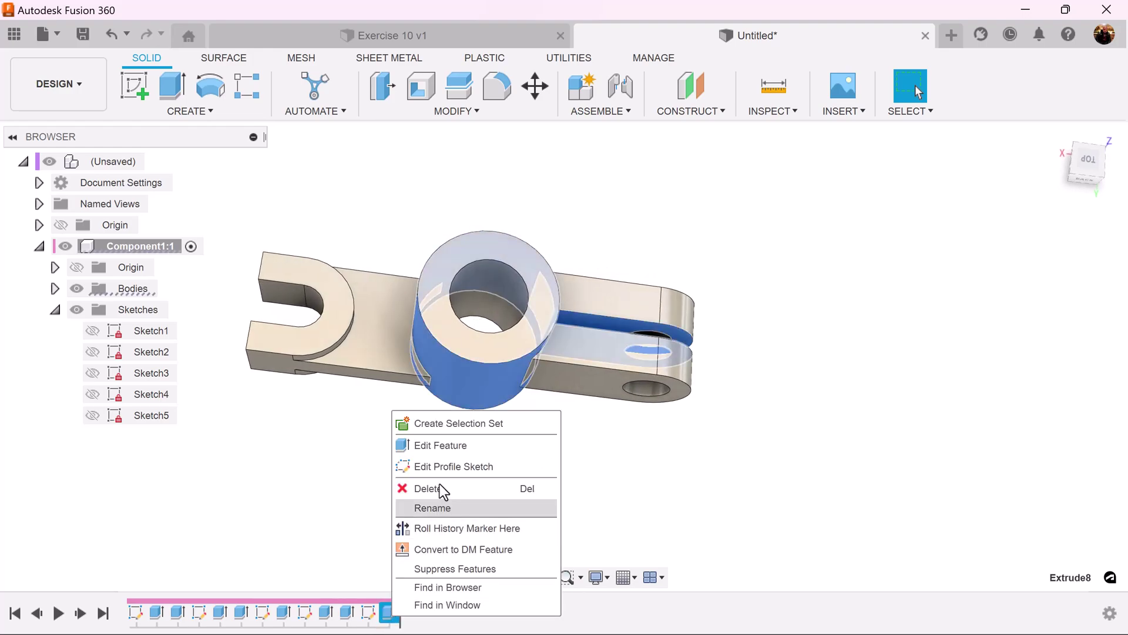
pyautogui.click(438, 444)
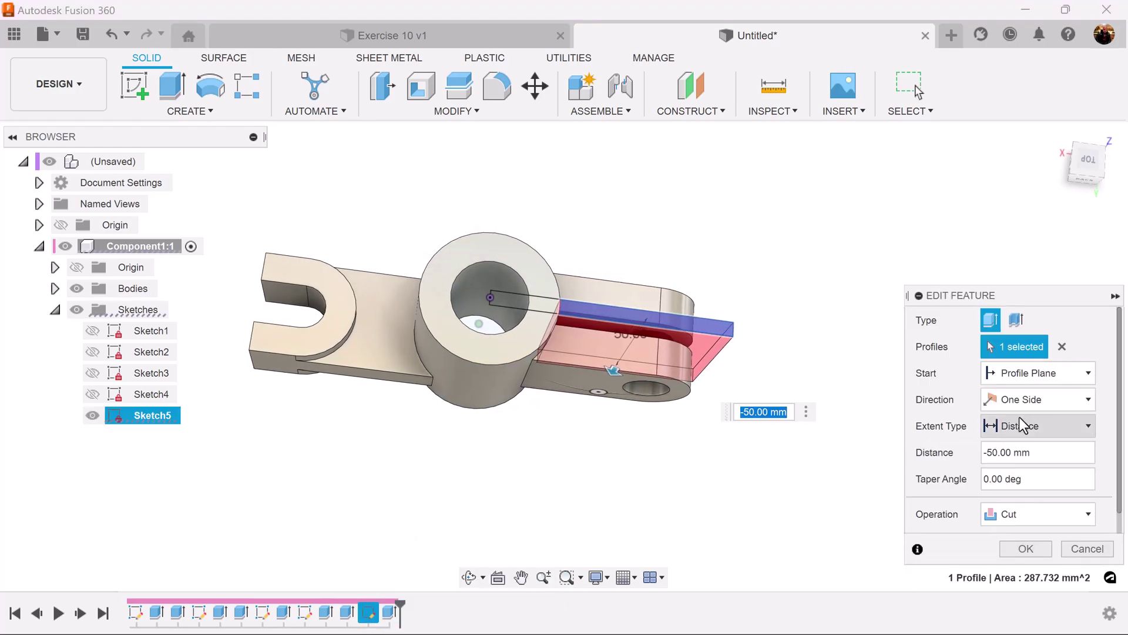
pyautogui.click(523, 305)
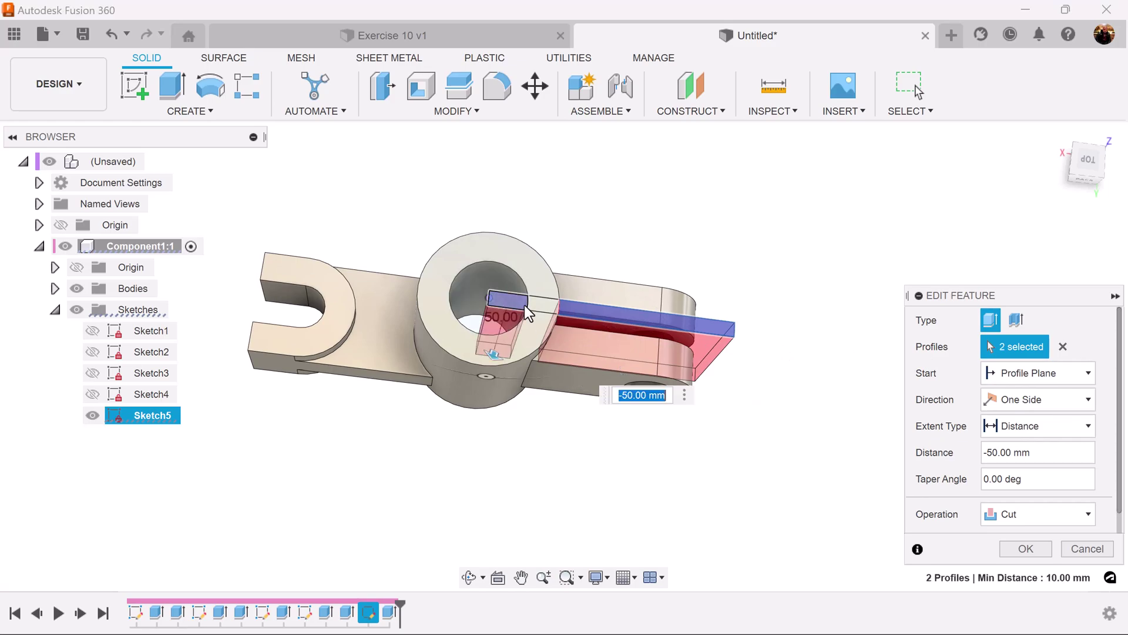
pyautogui.click(555, 305)
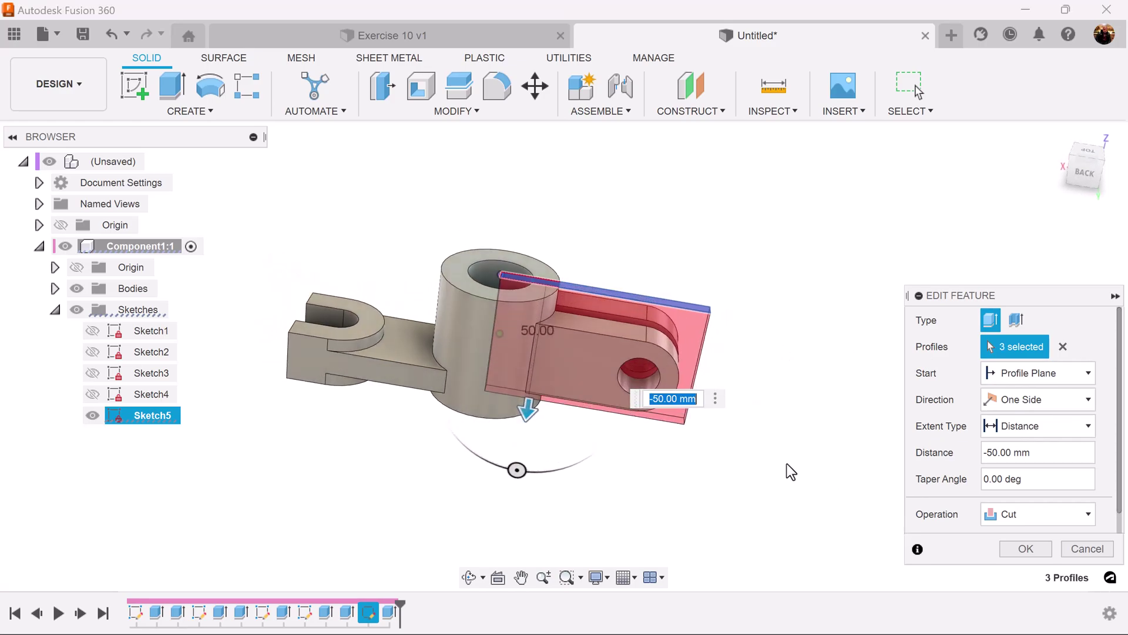
pyautogui.keyDown('shift'); pyautogui.moveTo(790, 471); pyautogui.dragTo(977, 534, button='middle'); pyautogui.keyUp('shift')
pyautogui.click(1026, 549)
pyautogui.keyDown('shift'); pyautogui.moveTo(961, 484); pyautogui.dragTo(3, 458, button='middle'); pyautogui.keyUp('shift')
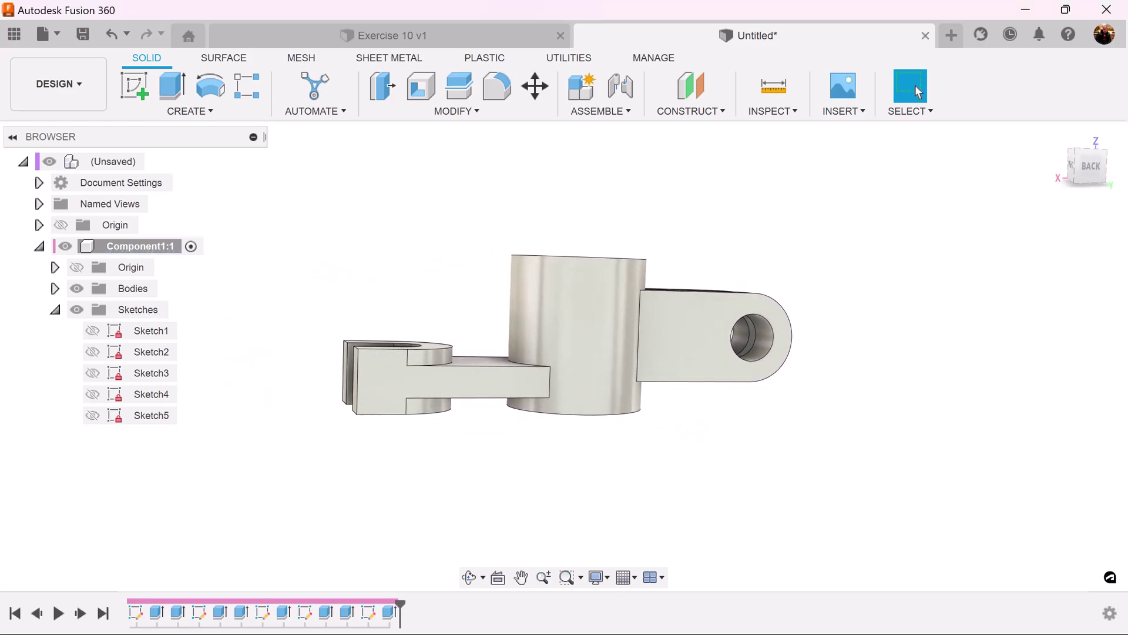
pyautogui.keyDown('shift'); pyautogui.moveTo(971, 429); pyautogui.dragTo(972, 429, button='middle'); pyautogui.keyUp('shift')
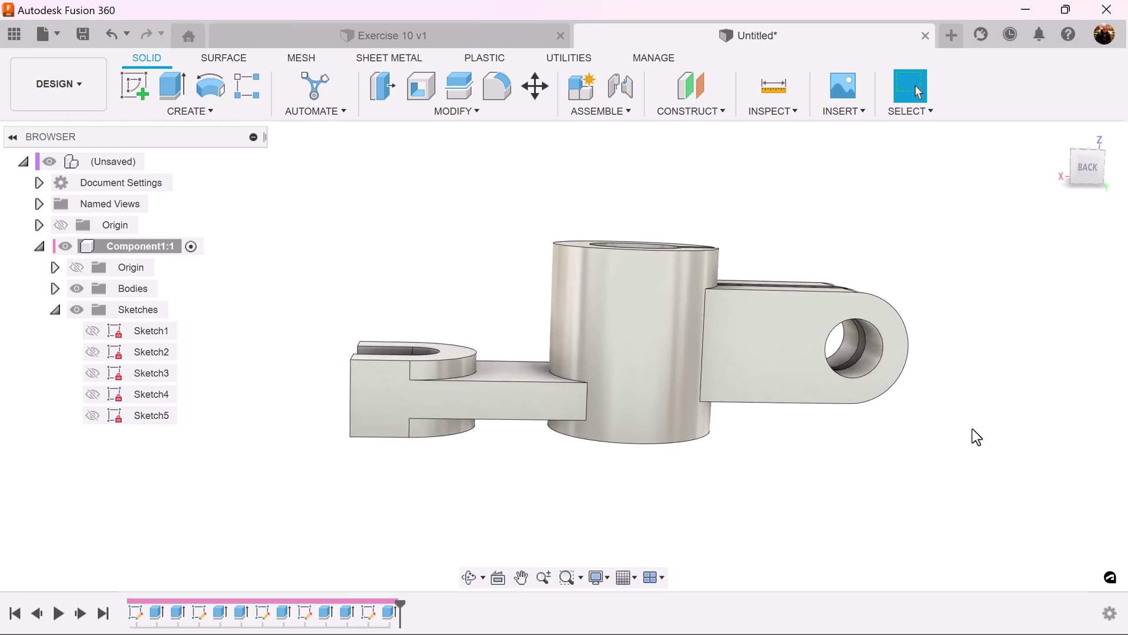
# Step: Start a sketch on the vertical origin plane facing the back view and project the top edges of the hub and the arm's rounded boss
pyautogui.click(1084, 172)
pyautogui.moveTo(1025, 219); pyautogui.dragTo(878, 236, button='middle')
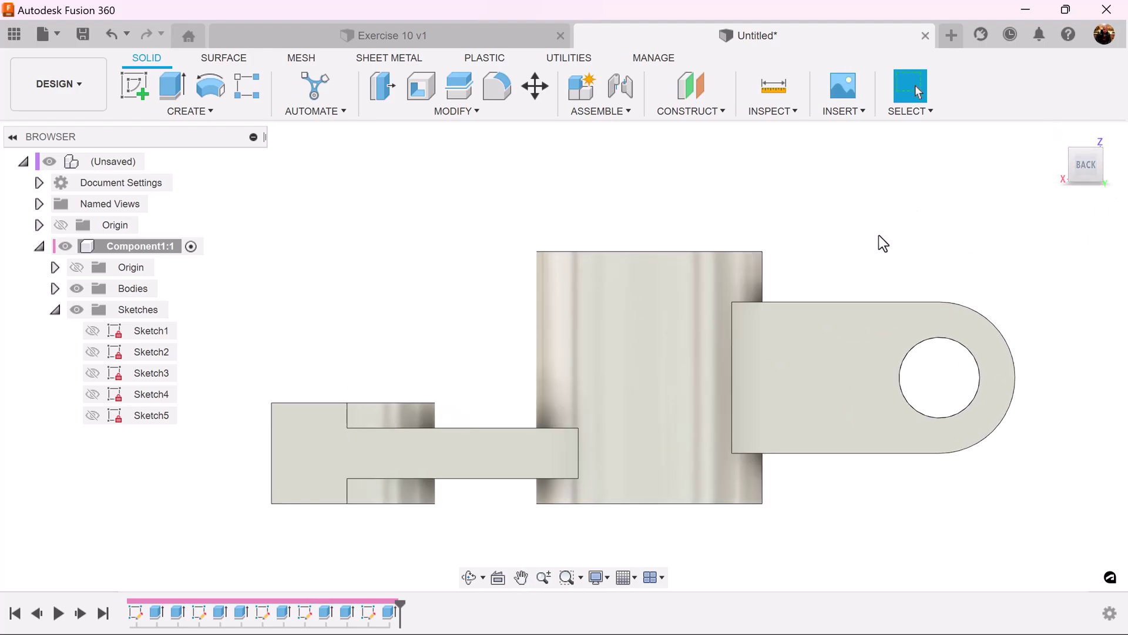
pyautogui.click(146, 89)
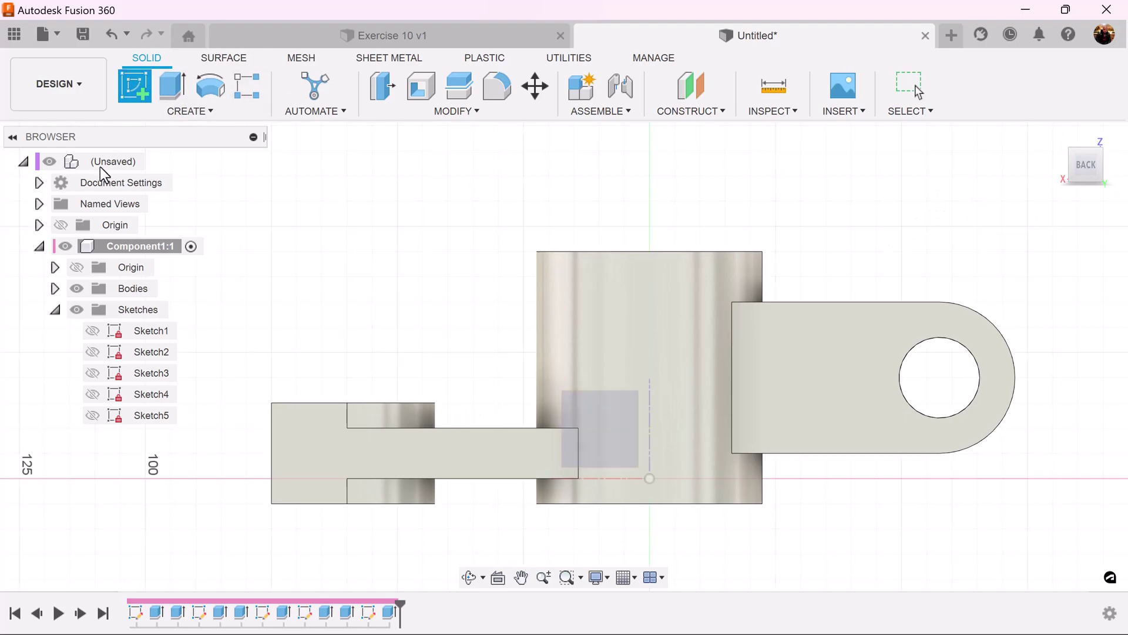
pyautogui.click(606, 435)
pyautogui.moveTo(608, 435)
pyautogui.mouseDown(button='middle')
pyautogui.moveTo(617, 466)
pyautogui.moveTo(681, 516)
pyautogui.mouseUp(button='middle')
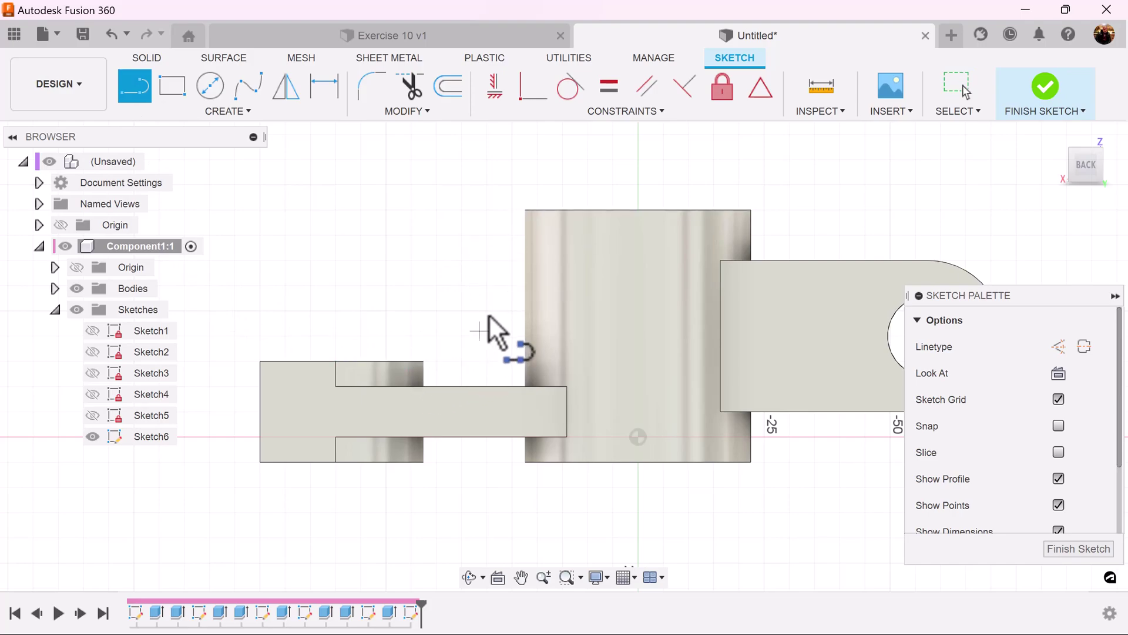
pyautogui.press('p')
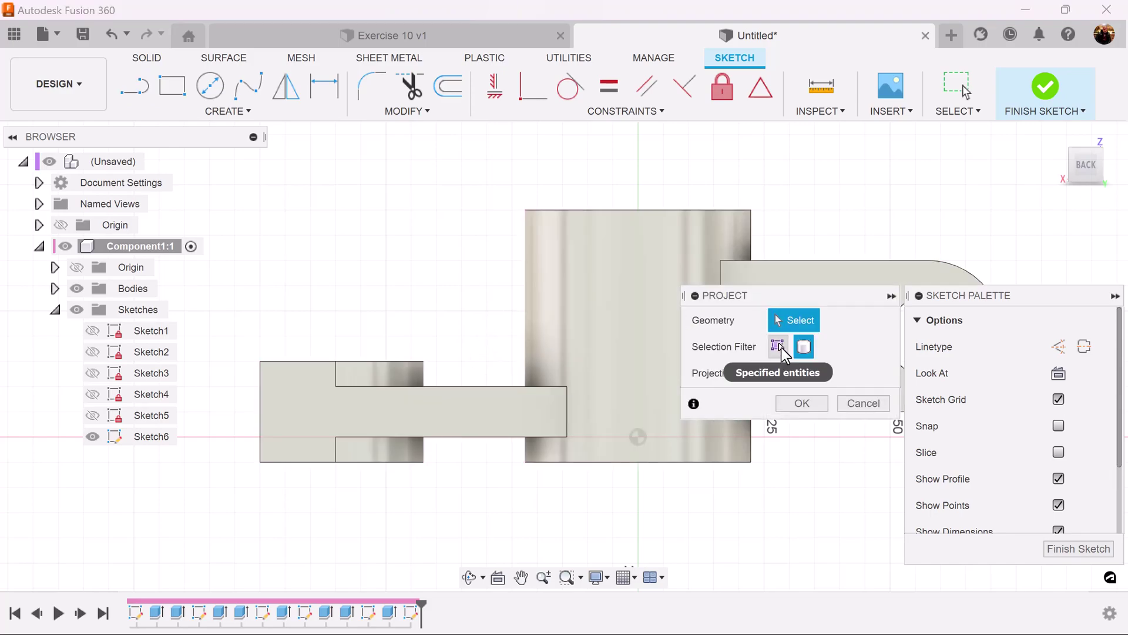
pyautogui.click(546, 210)
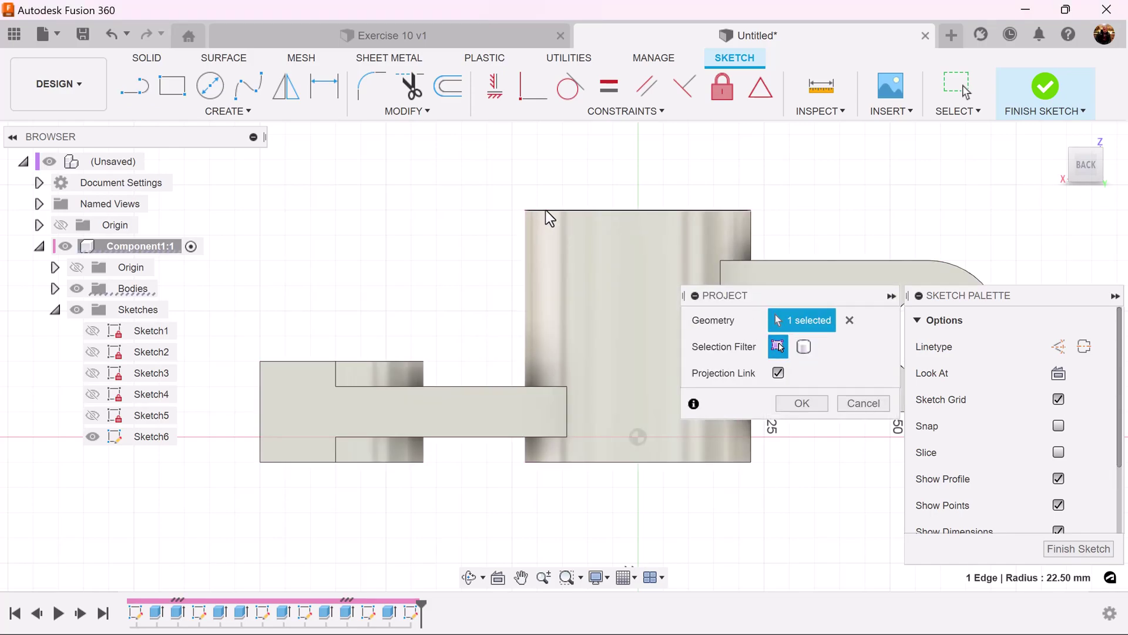
pyautogui.click(411, 361)
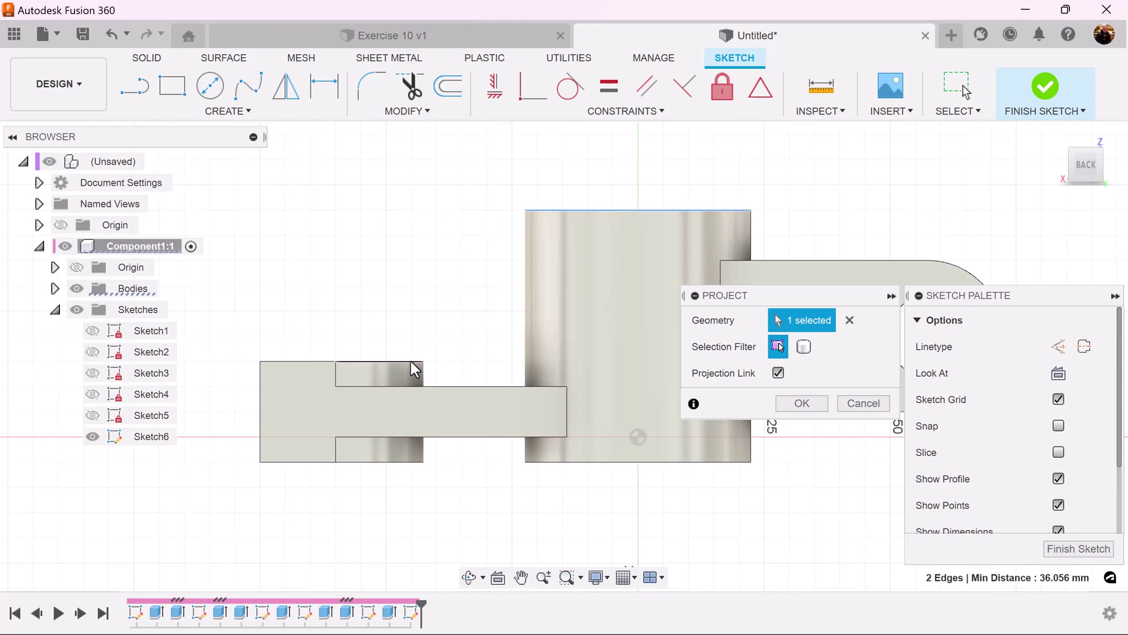
pyautogui.click(806, 404)
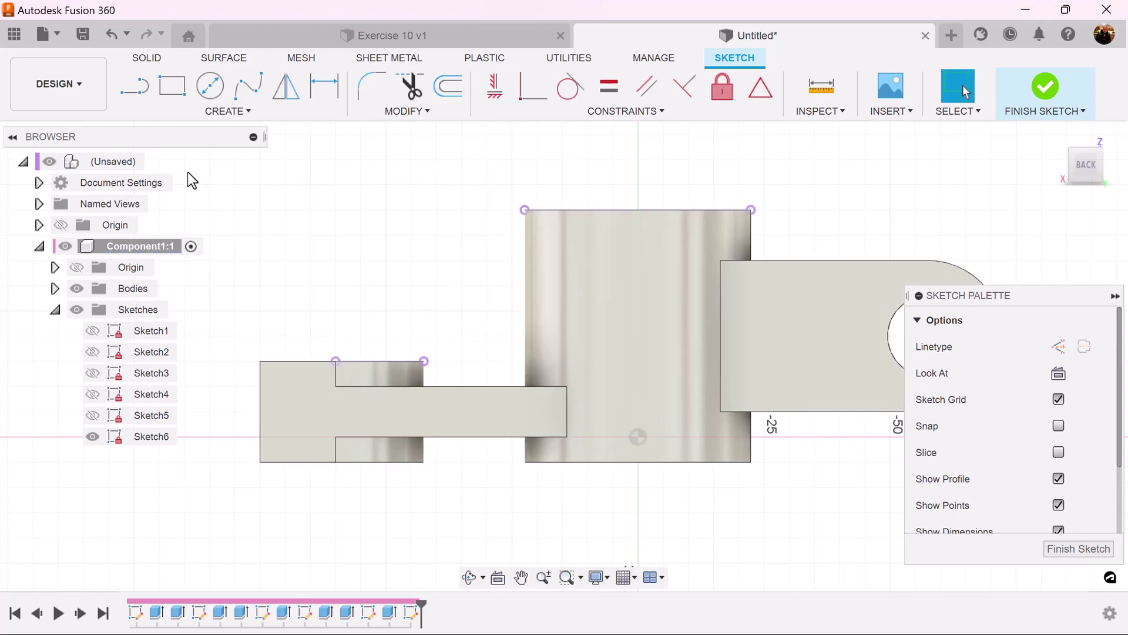
# Step: Draw a sloping line from the hub's top corner to the nearest top corner of the arm's boss and finish the sketch
pyautogui.click(139, 80)
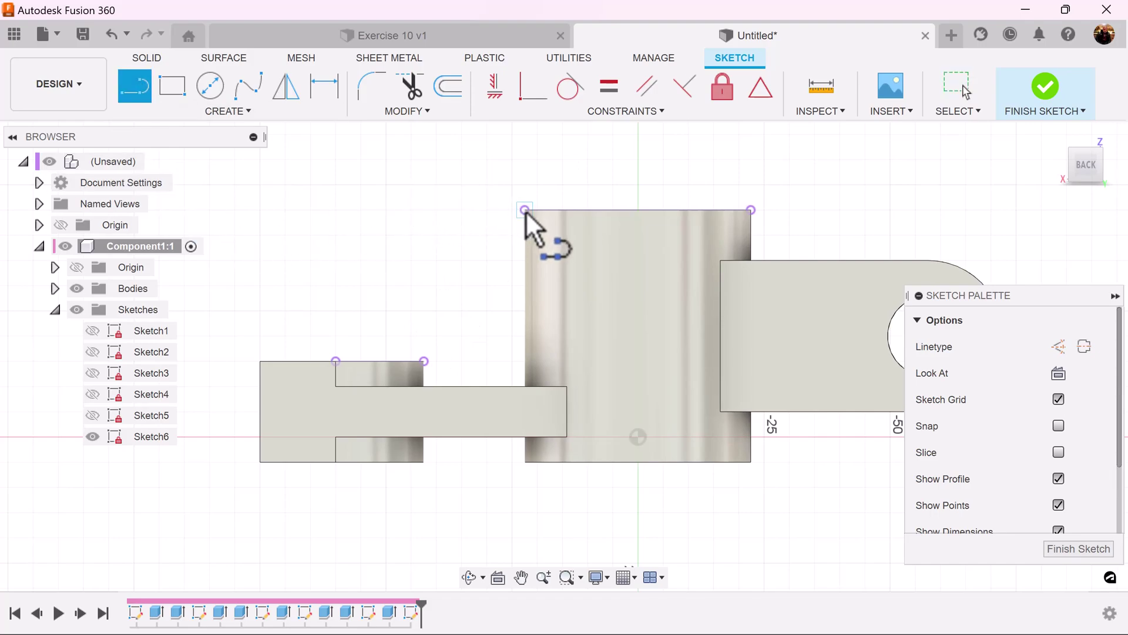
pyautogui.click(526, 210)
pyautogui.click(425, 361)
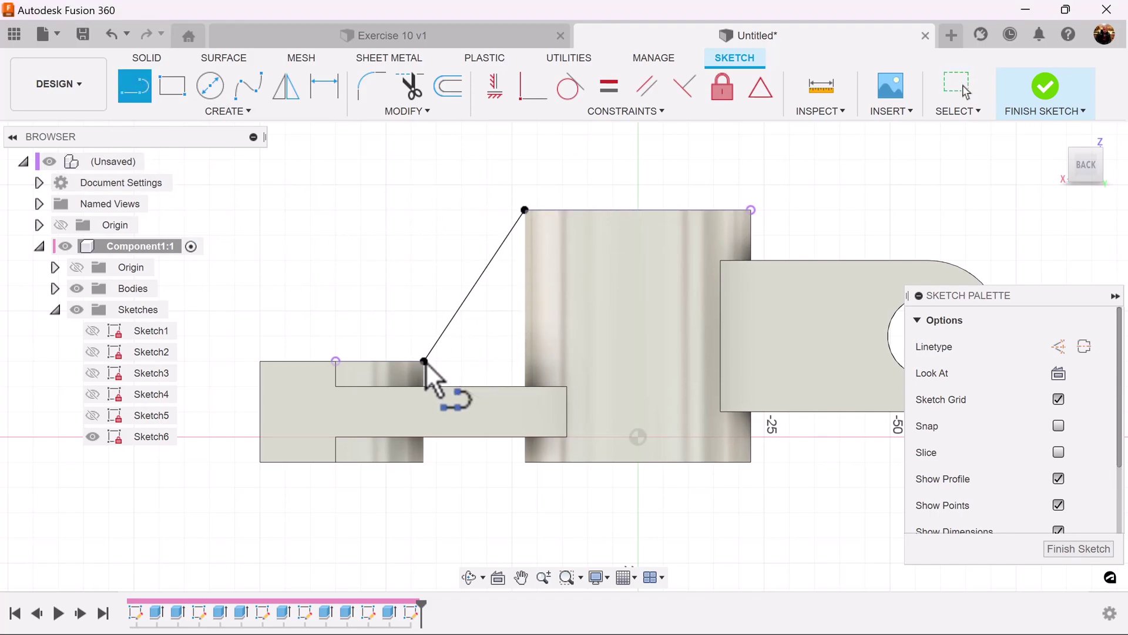
pyautogui.click(1087, 550)
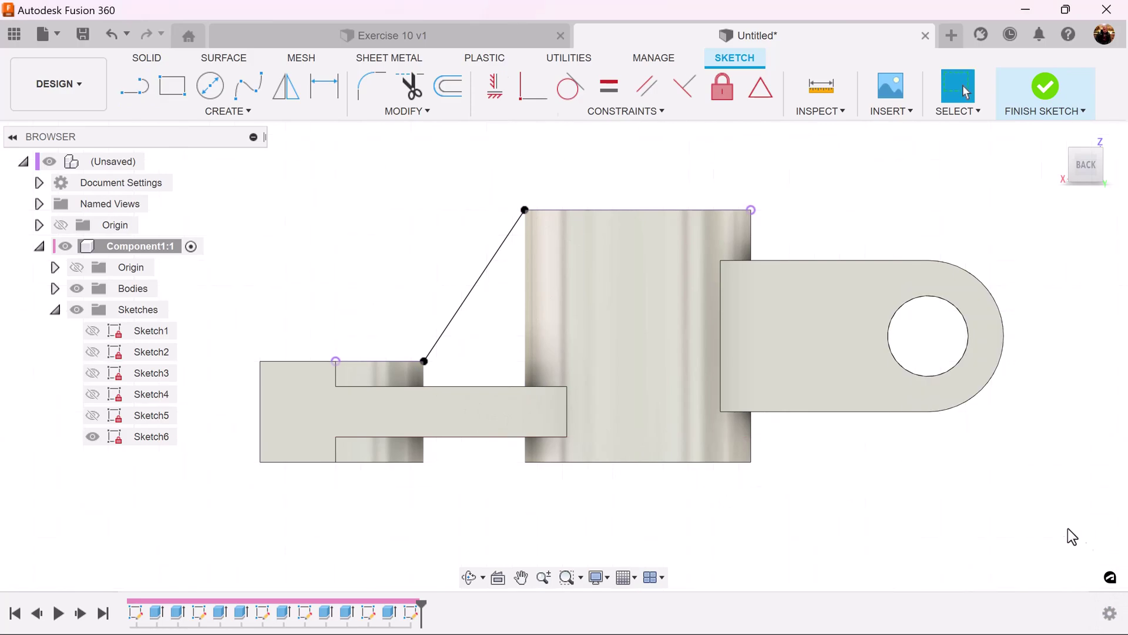
# Step: Start a rib from the sloping sketch line between hub and arm and give it a thickness of about 12 mm
pyautogui.click(210, 88)
pyautogui.click(199, 110)
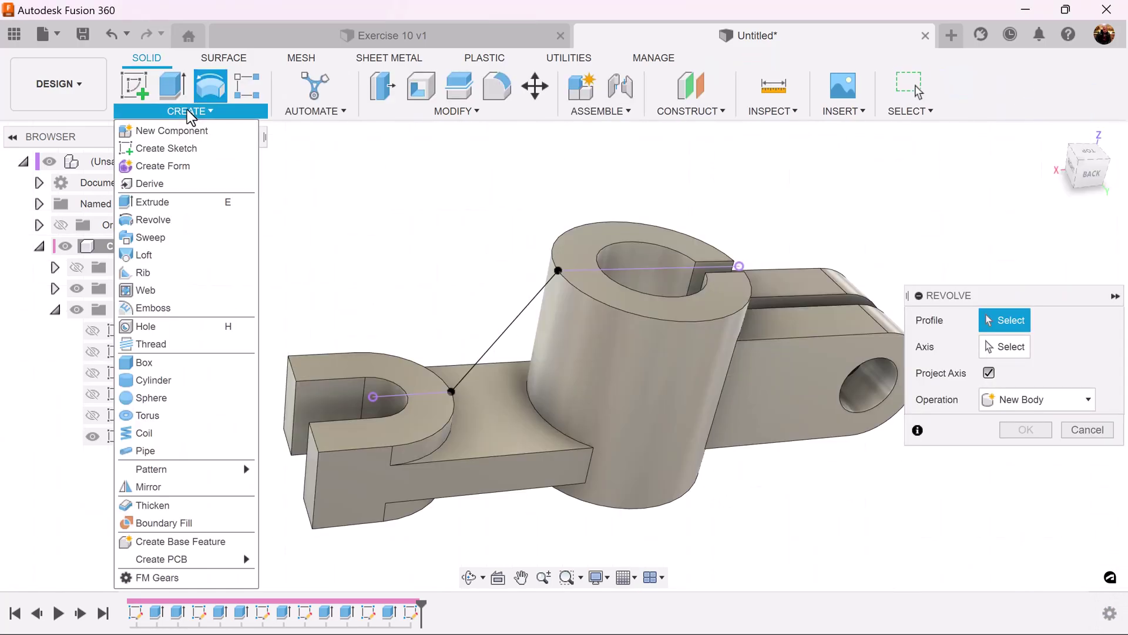
pyautogui.click(149, 288)
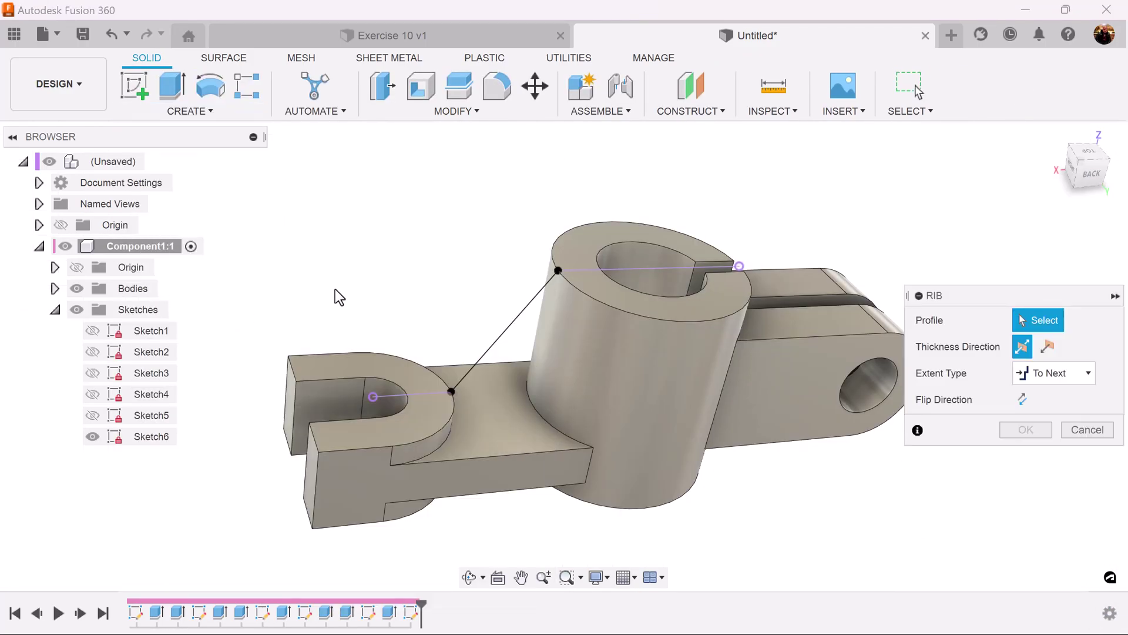
pyautogui.click(517, 317)
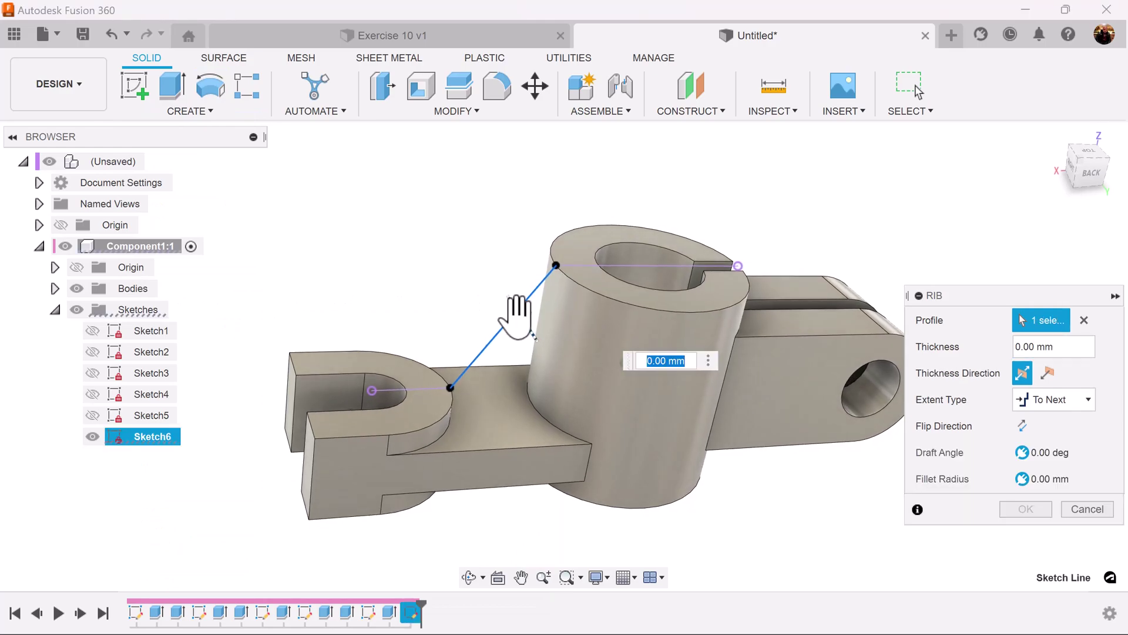
pyautogui.moveTo(527, 329)
pyautogui.mouseDown()
pyautogui.moveTo(534, 263)
pyautogui.moveTo(544, 345)
pyautogui.moveTo(531, 262)
pyautogui.moveTo(529, 315)
pyautogui.mouseUp()
pyautogui.scroll(2, 642, 416)
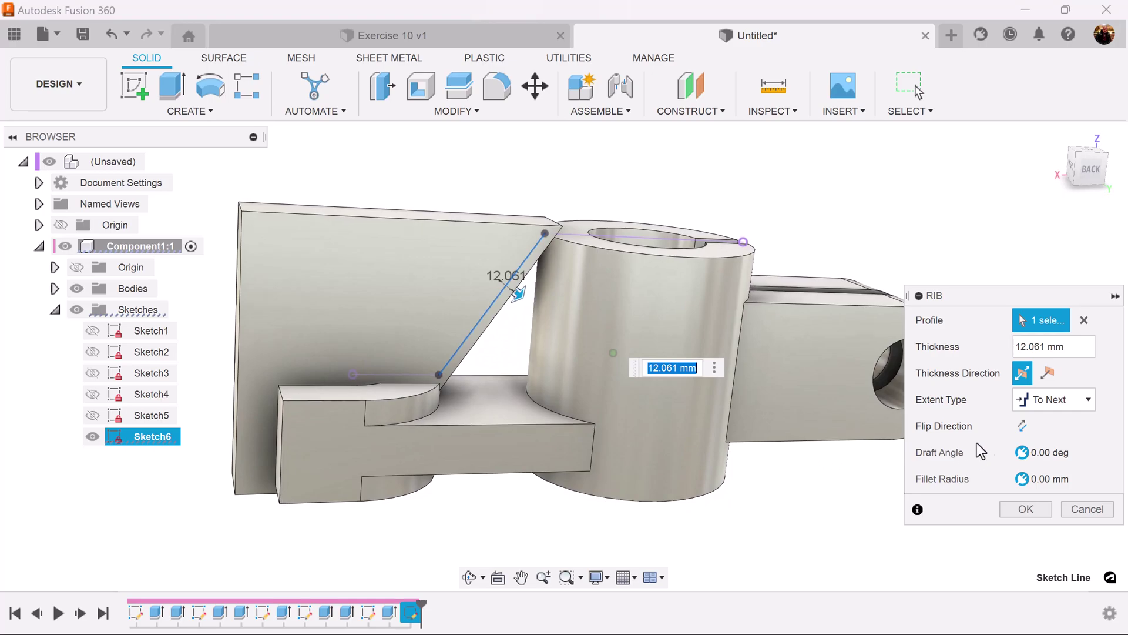
# Step: Flip the rib's direction towards the hub and arm and set its extent type to Distance
pyautogui.click(1022, 425)
pyautogui.scroll(-2, 346, 358)
pyautogui.keyDown('shift'); pyautogui.moveTo(497, 265); pyautogui.dragTo(680, 267, button='middle'); pyautogui.keyUp('shift')
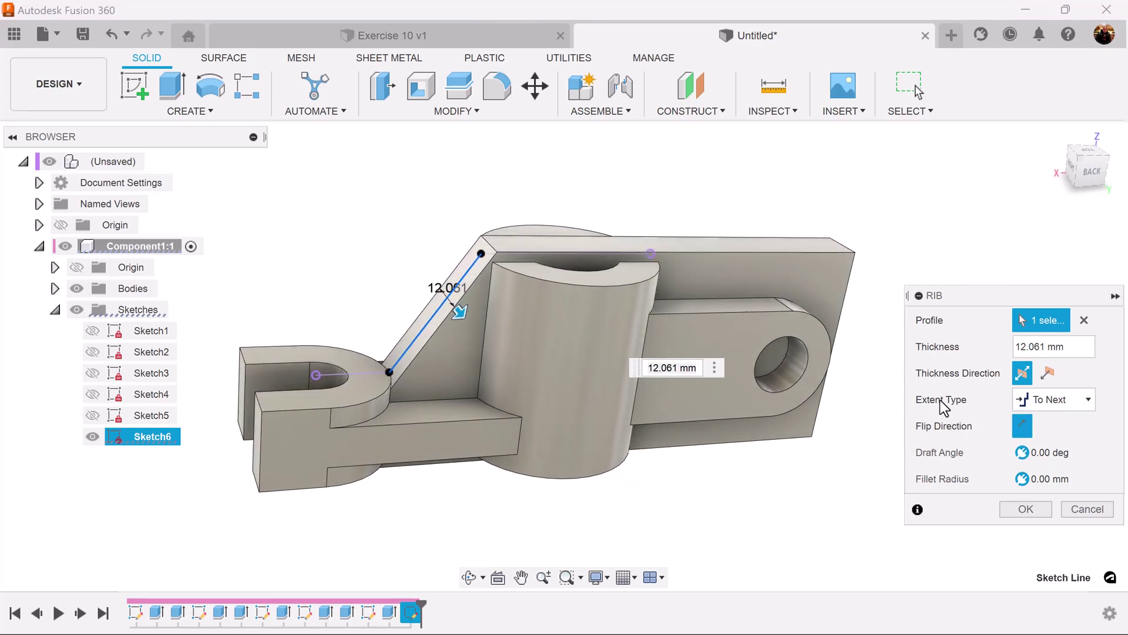
pyautogui.click(1083, 399)
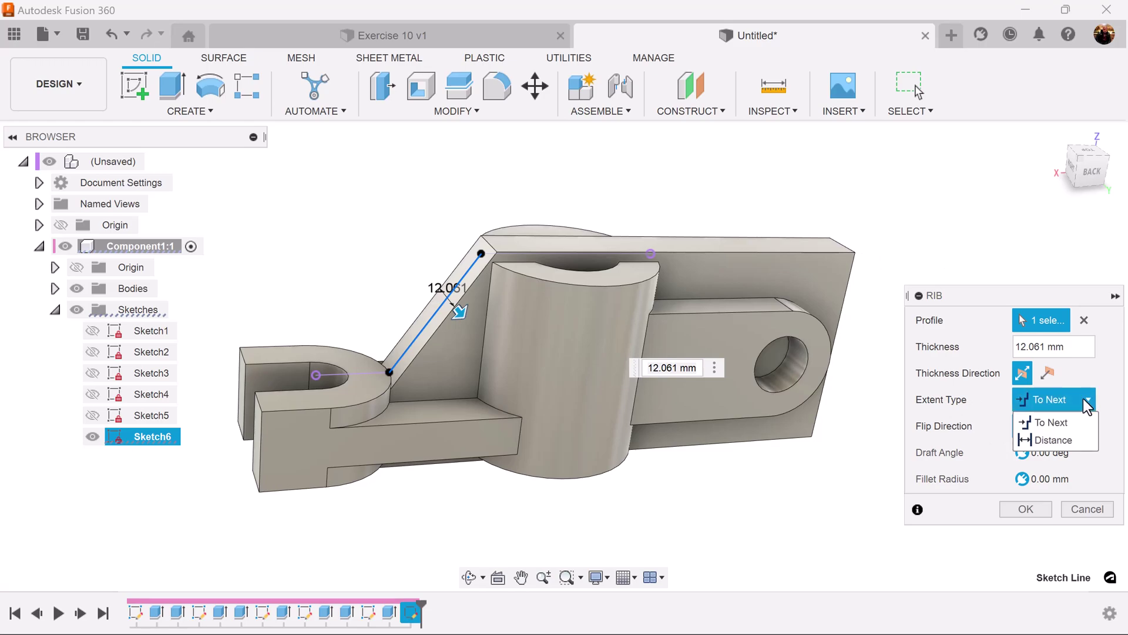
pyautogui.click(1077, 435)
pyautogui.scroll(1, 407, 331)
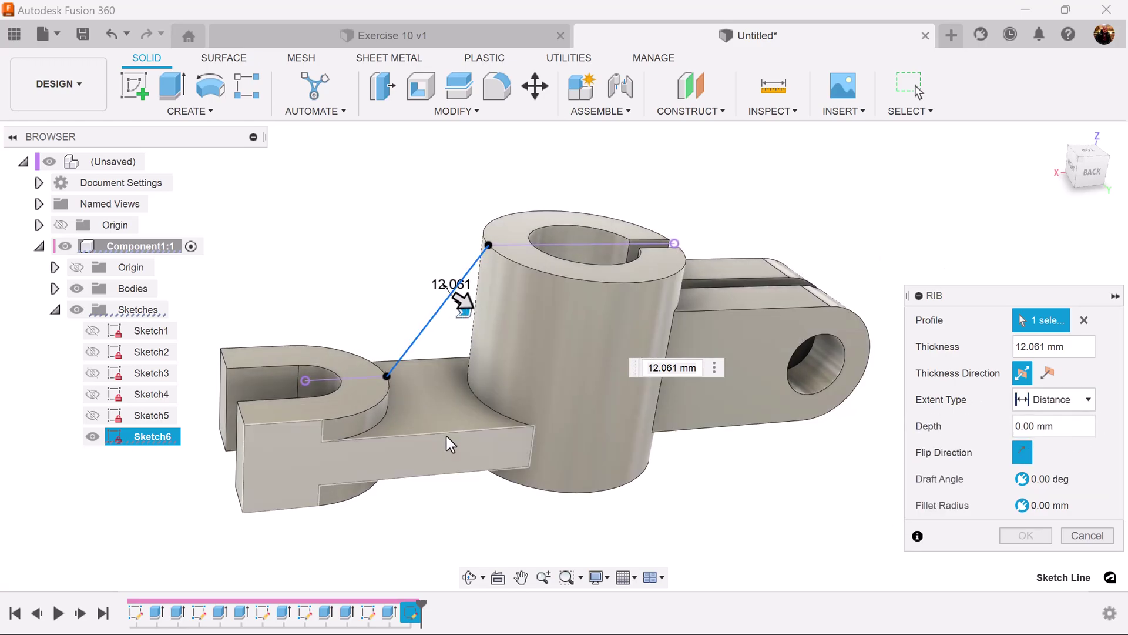
# Step: Widen the rib to about 22.4 mm and extend its depth to about 43 mm into the hub and arm
pyautogui.moveTo(467, 307); pyautogui.dragTo(492, 347)
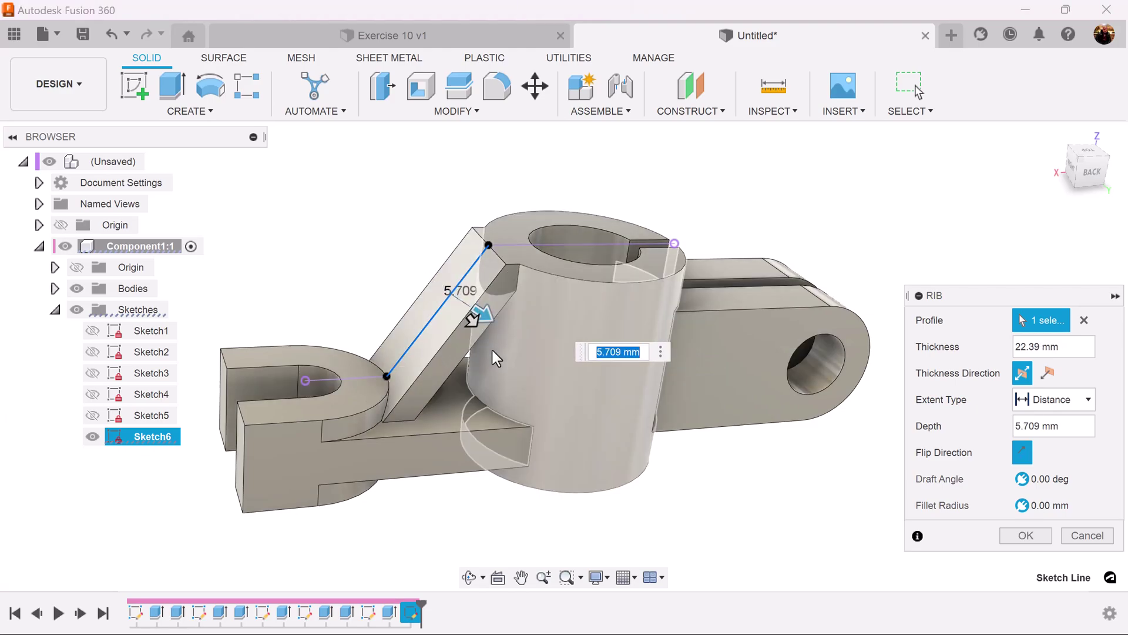
pyautogui.click(450, 416)
pyautogui.scroll(2, 450, 417)
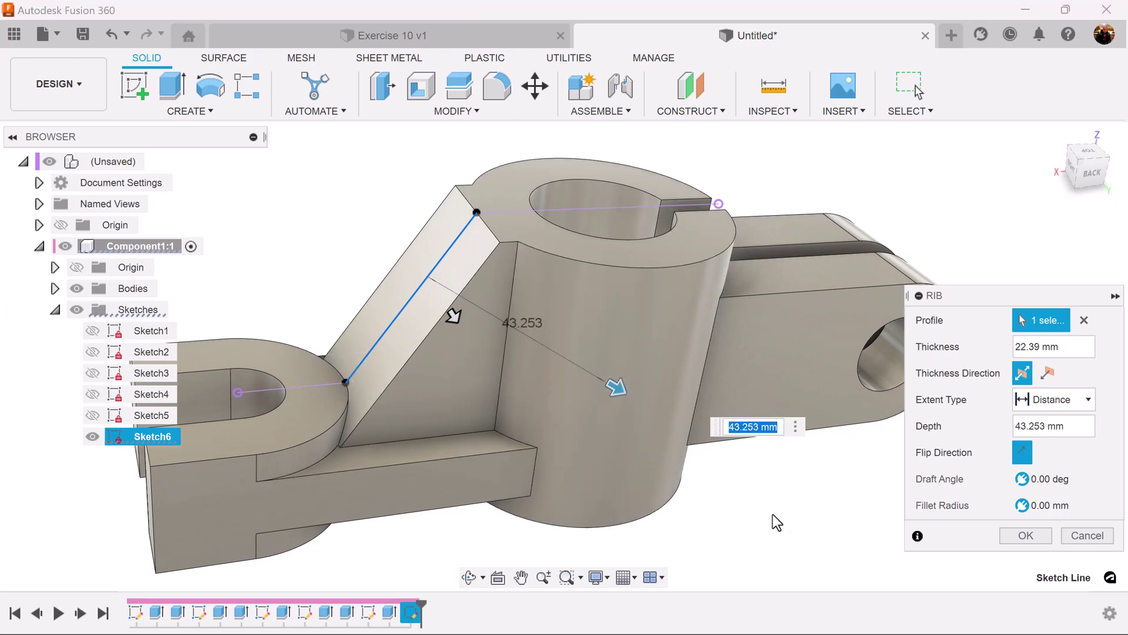
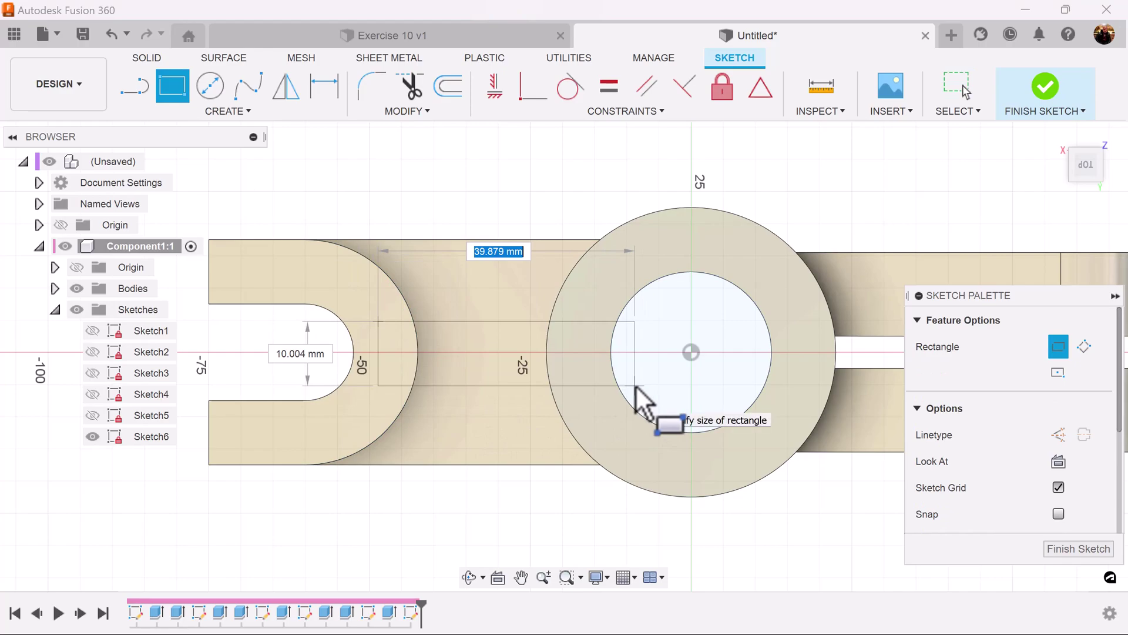
# Step: Draw a rectangle about 40 by 10 mm spanning from the arm's boss into the hub and set its length to 30 mm
pyautogui.click(636, 387)
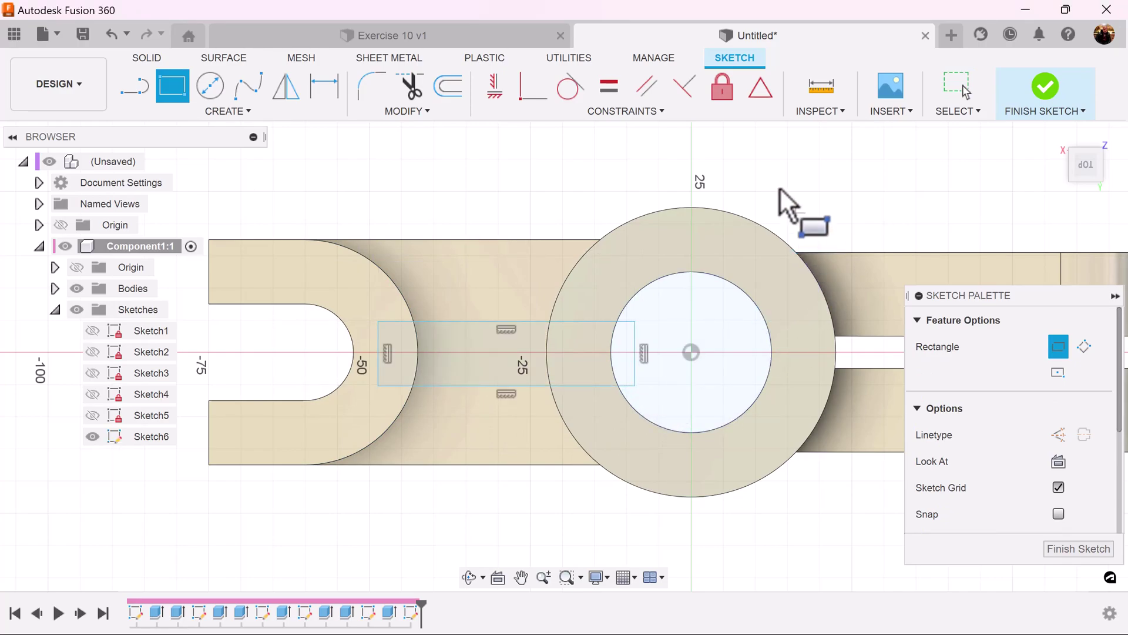
pyautogui.click(327, 87)
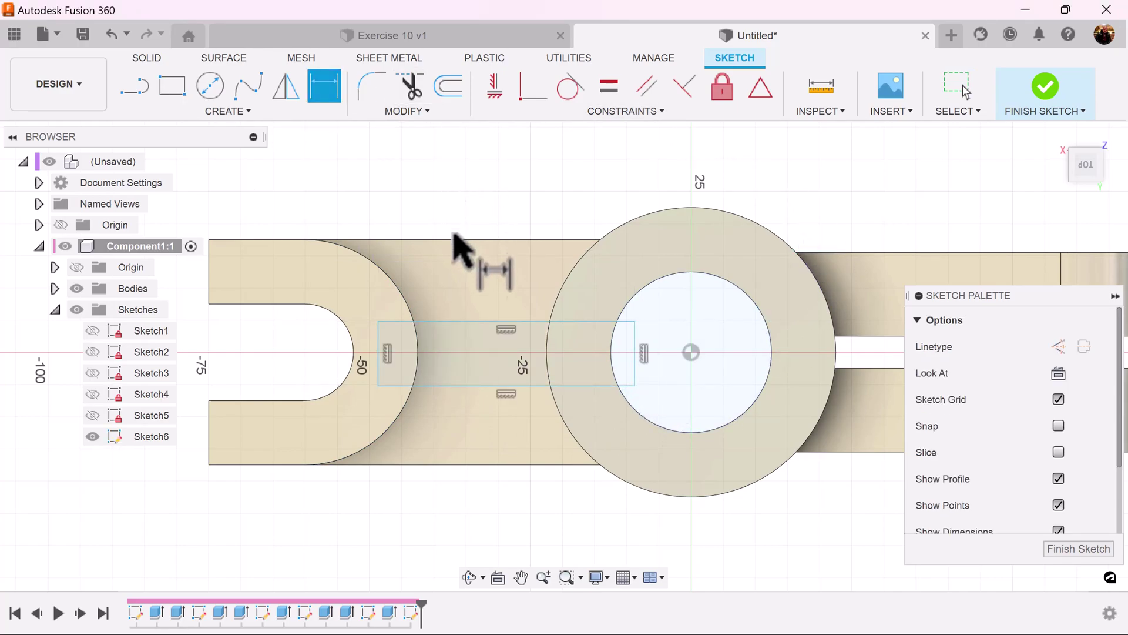
pyautogui.click(460, 322)
pyautogui.click(464, 304)
pyautogui.write('3')
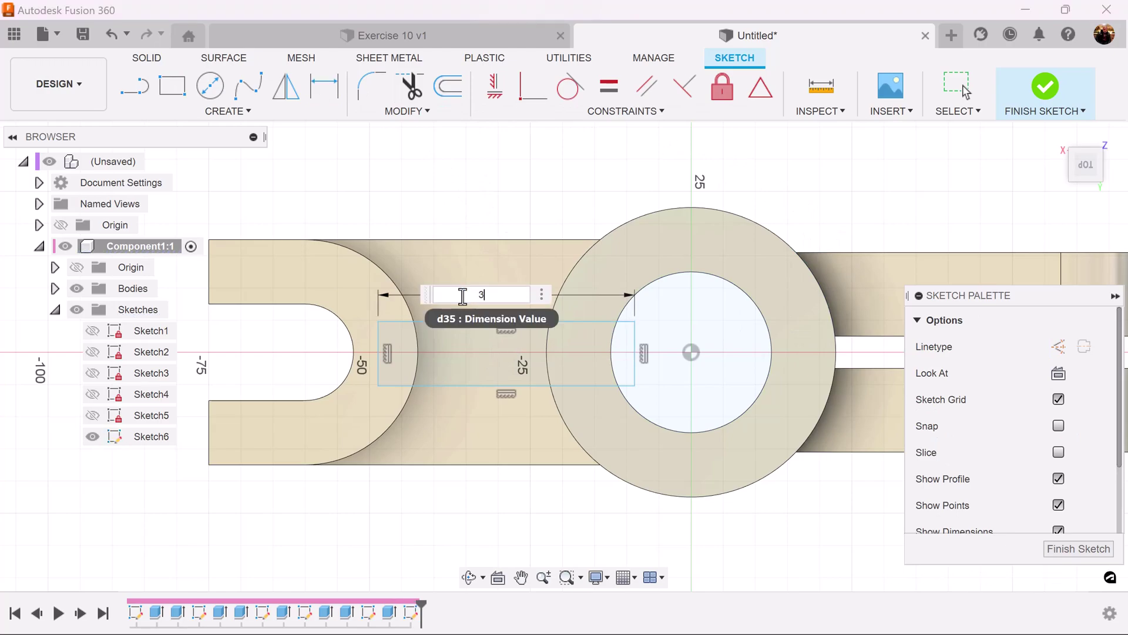
pyautogui.write('0')
pyautogui.press('Return')
# Step: Dimension the rectangle's short side at the boss end to 10 mm
pyautogui.scroll(3, 461, 295)
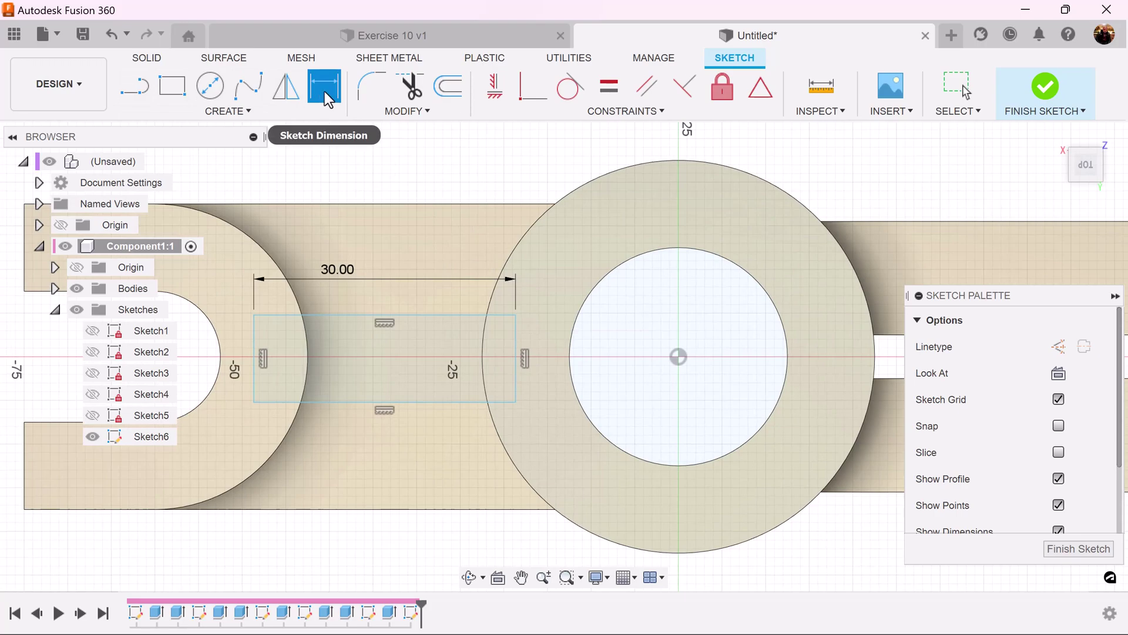
pyautogui.click(258, 337)
pyautogui.click(237, 348)
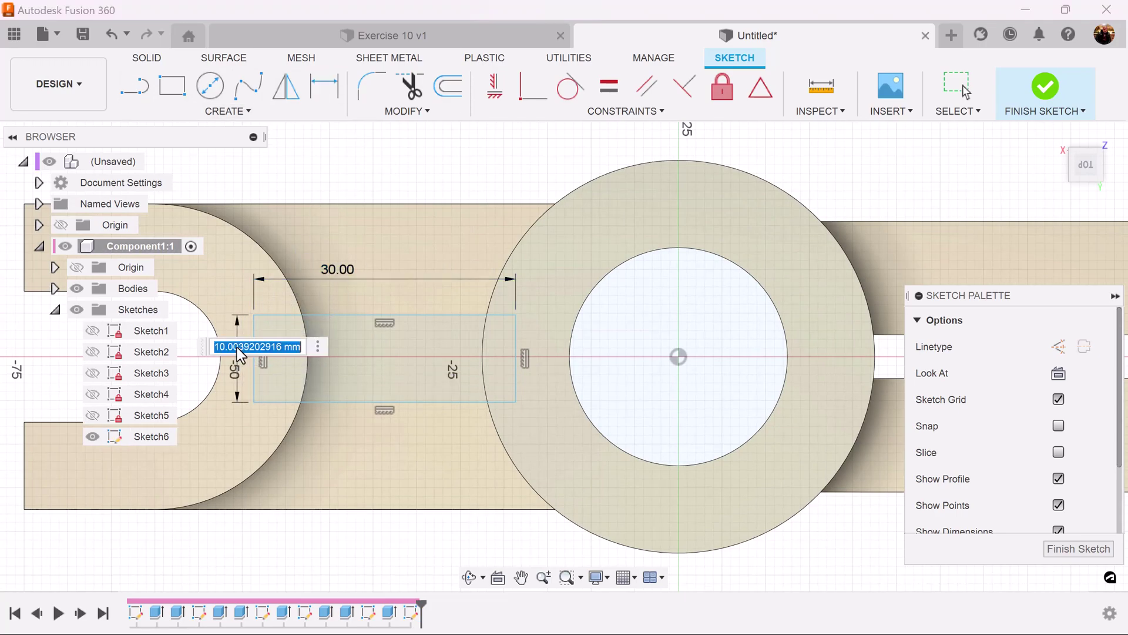
pyautogui.write('10')
pyautogui.press('Return')
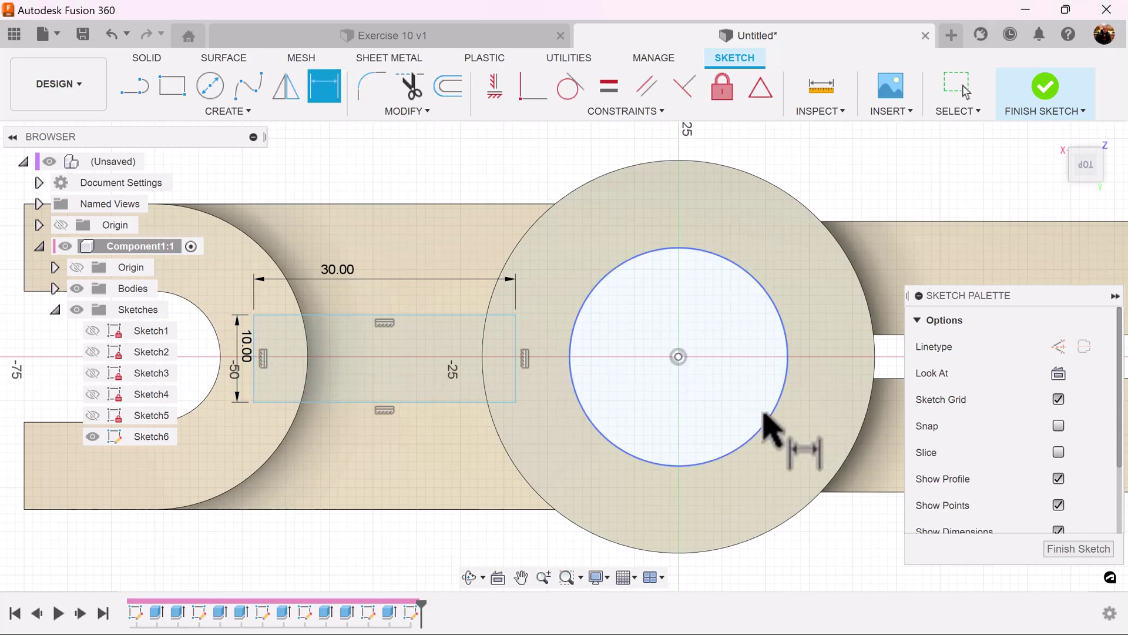
# Step: Dimension the distance from the rectangle's hub-side short edge to the hub centre as 18.5 mm
pyautogui.scroll(-2, 761, 414)
pyautogui.moveTo(761, 414); pyautogui.dragTo(667, 405, button='middle')
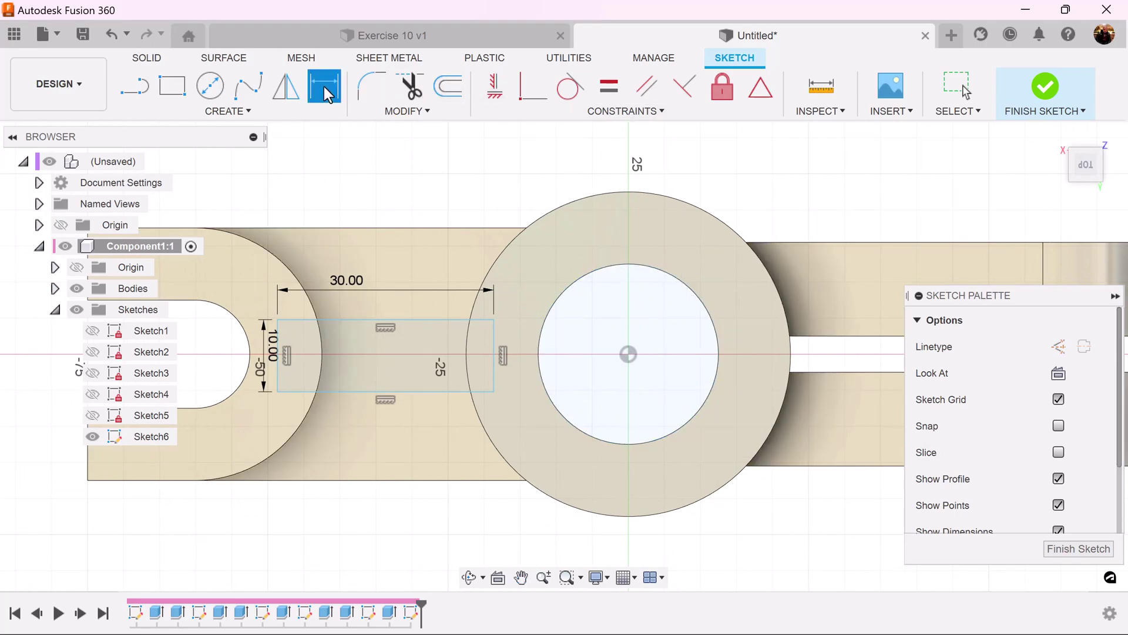
pyautogui.click(494, 354)
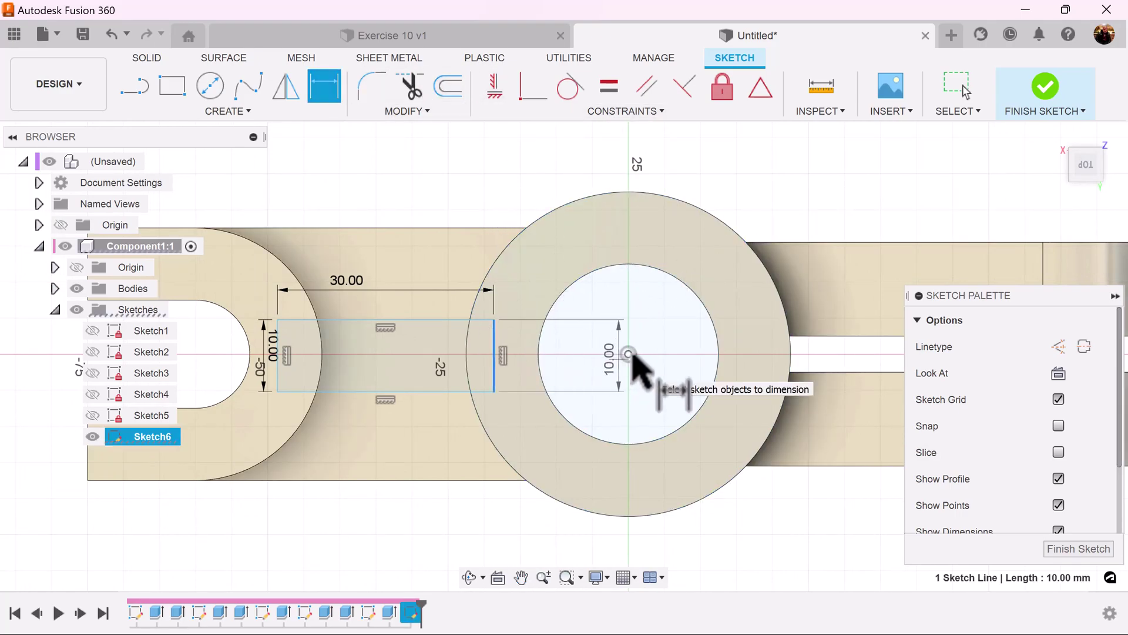
pyautogui.click(628, 353)
pyautogui.click(549, 174)
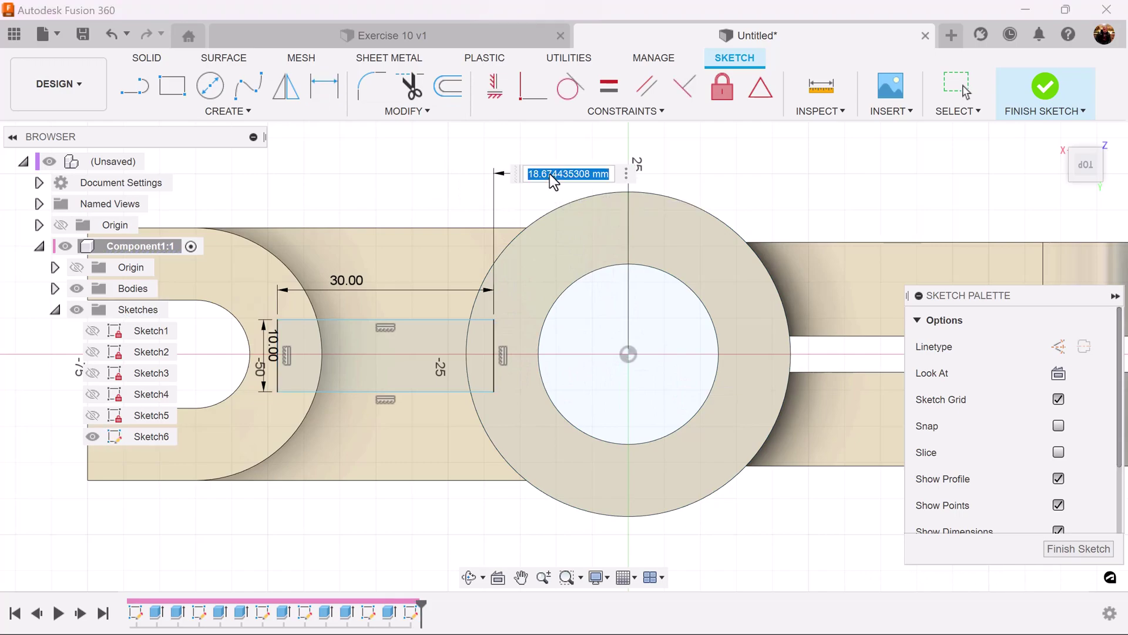
pyautogui.write('18.5')
pyautogui.press('Return')
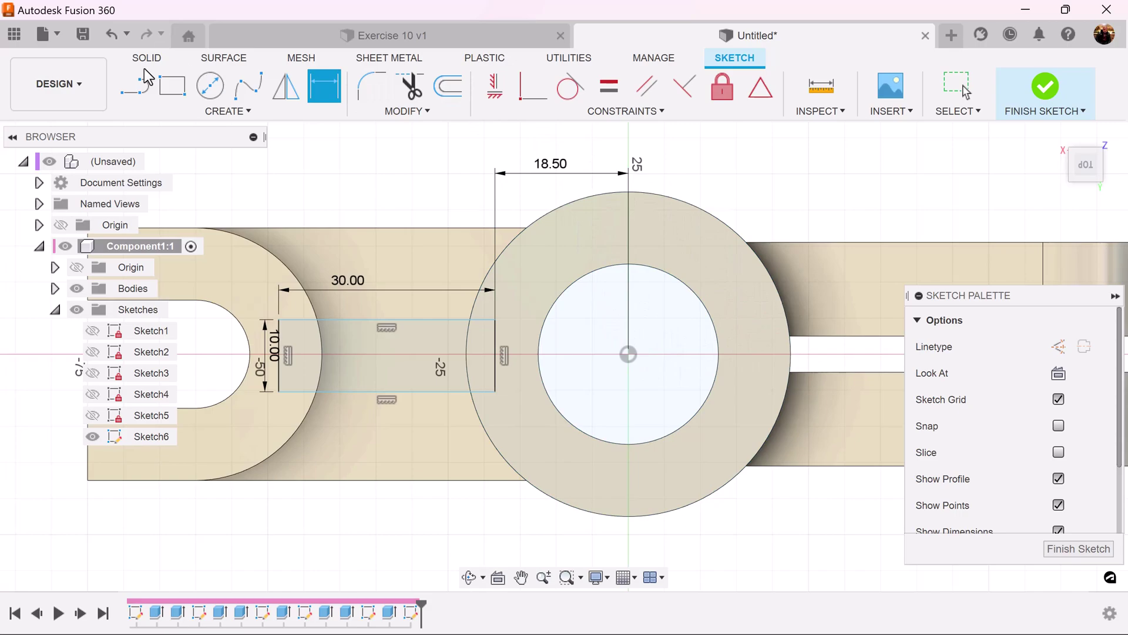
# Step: Draw a horizontal construction line 12.5 mm long from the hub centre to the bore's edge on the rectangle's side
pyautogui.click(142, 88)
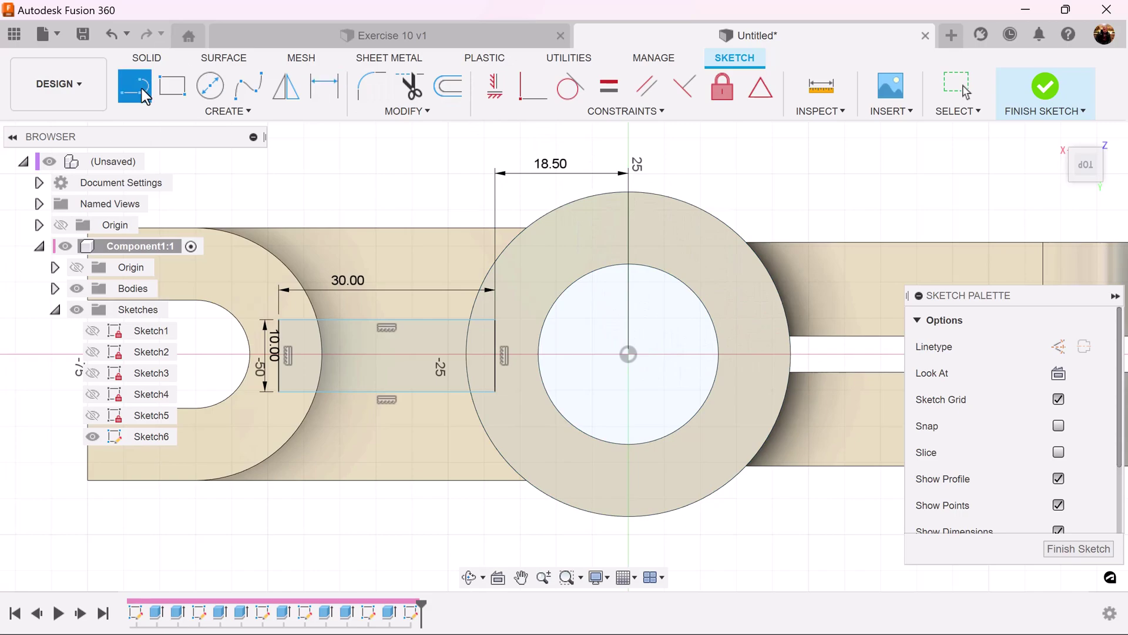
pyautogui.click(1058, 346)
pyautogui.click(628, 353)
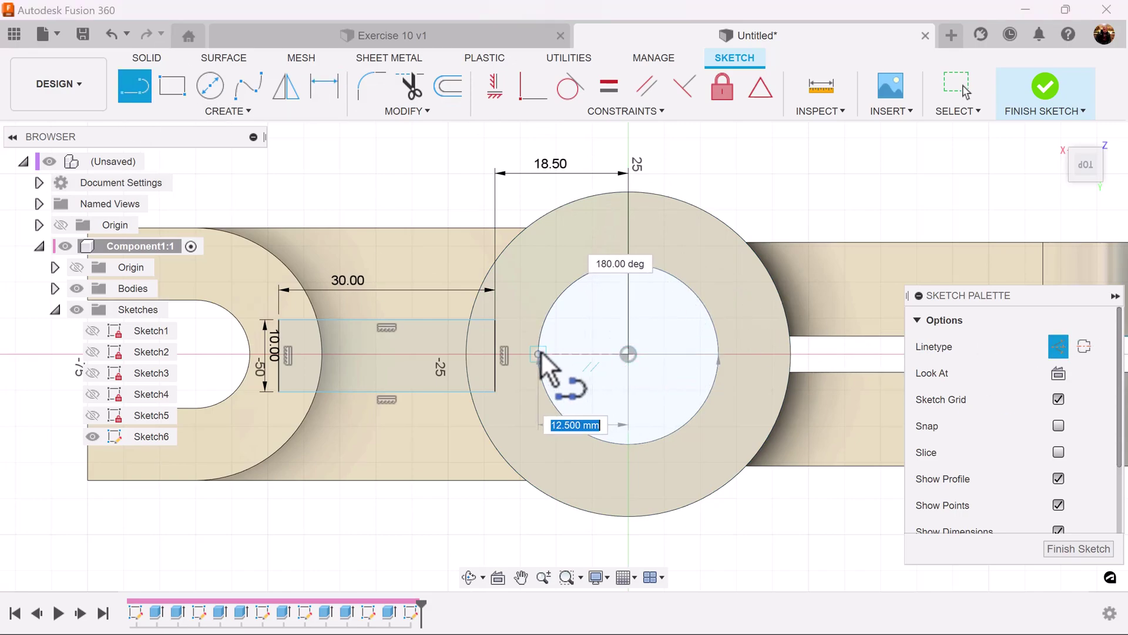
pyautogui.click(538, 354)
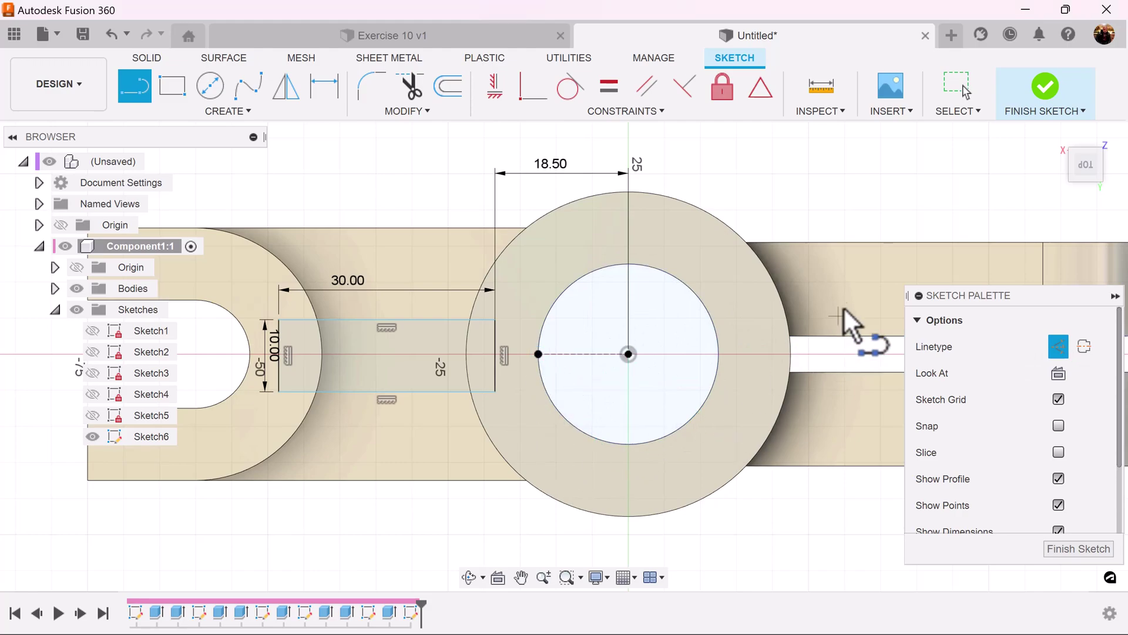
# Step: Make the rectangle's two long sides symmetric about the construction line and finish the sketch
pyautogui.click(648, 116)
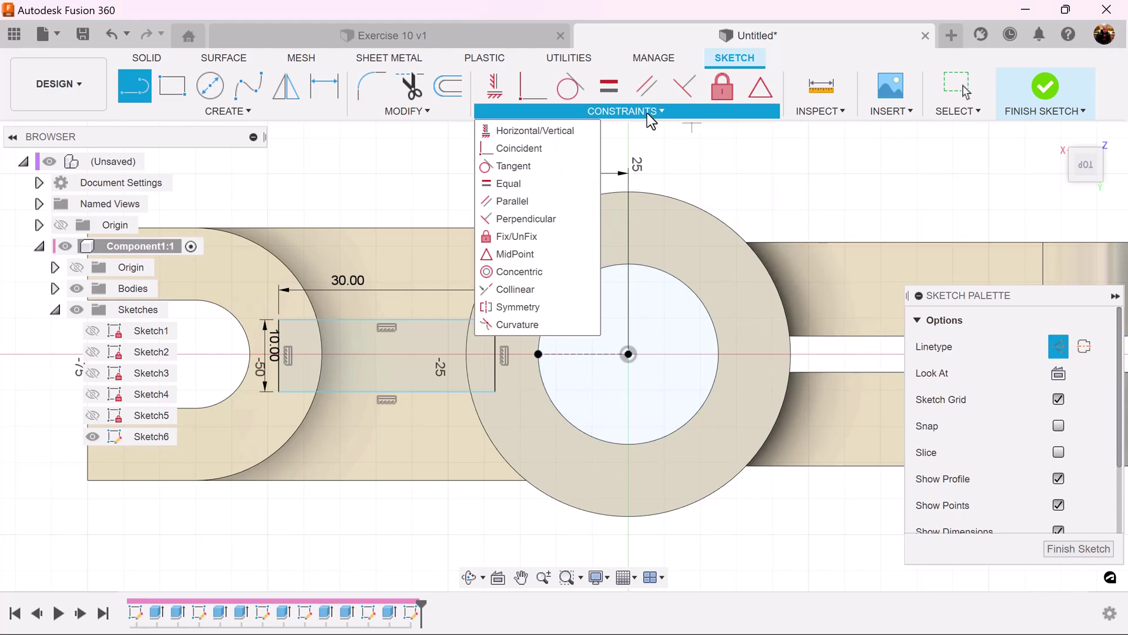
pyautogui.click(515, 307)
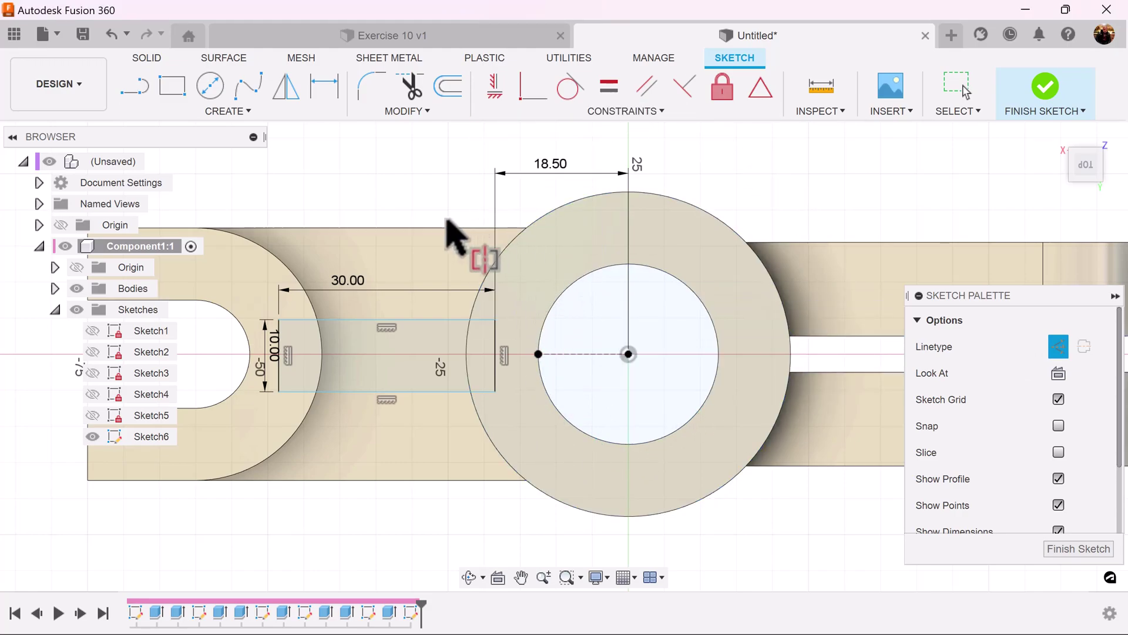
pyautogui.click(411, 320)
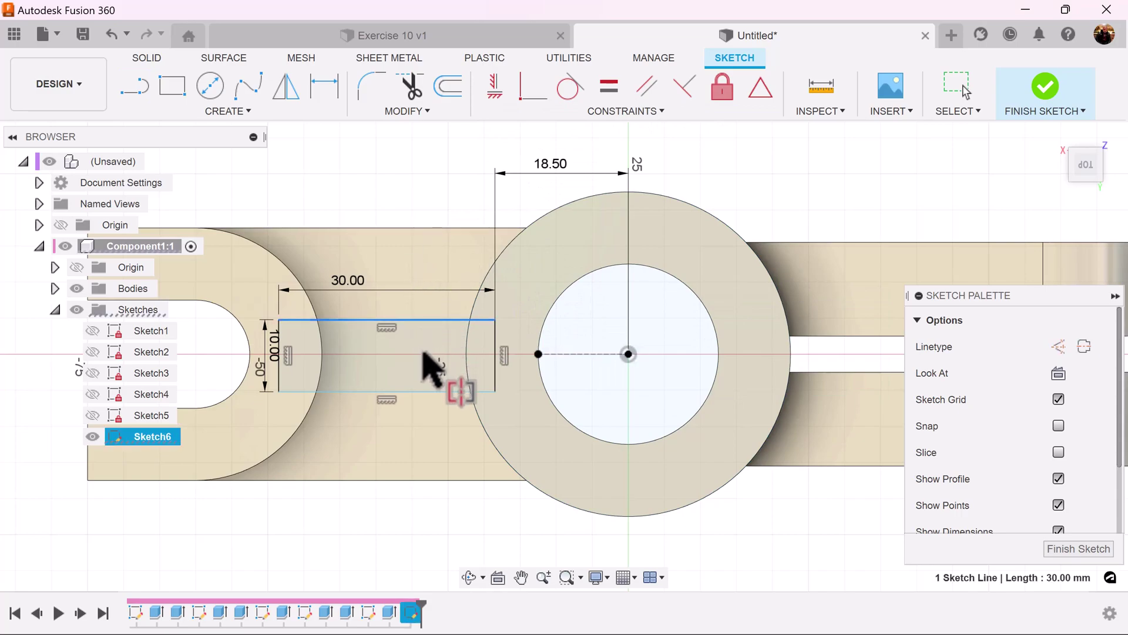
pyautogui.click(427, 391)
pyautogui.click(582, 353)
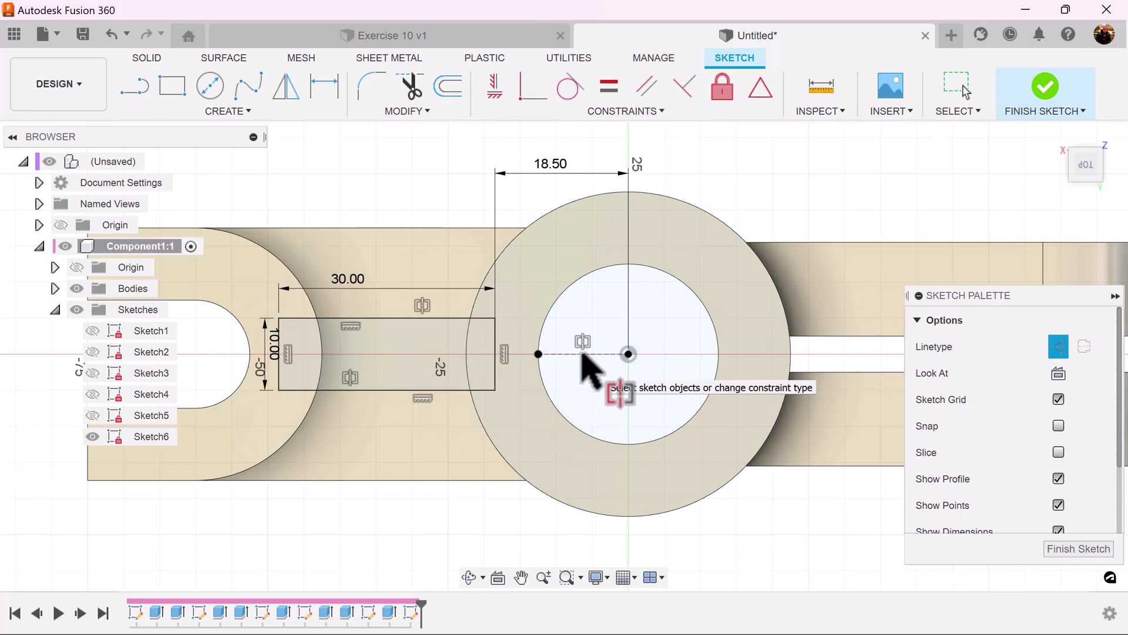
pyautogui.click(1092, 550)
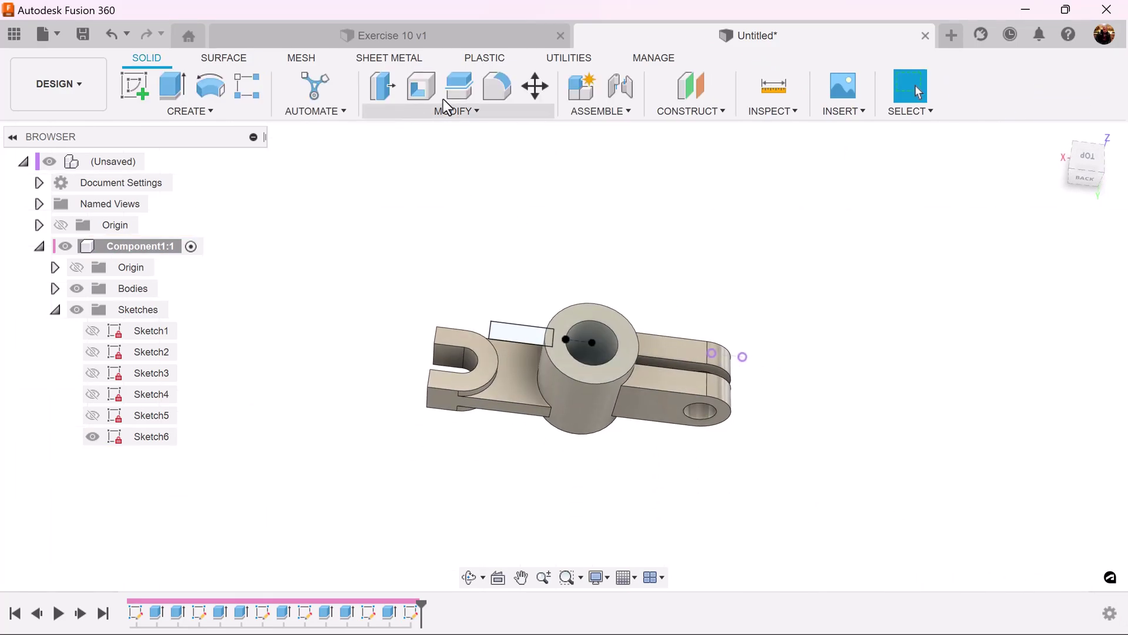
# Step: Split the hub's outer cylindrical face and the boss's curved face with the rectangle profile, with Extend Splitting Tool turned off
pyautogui.click(466, 110)
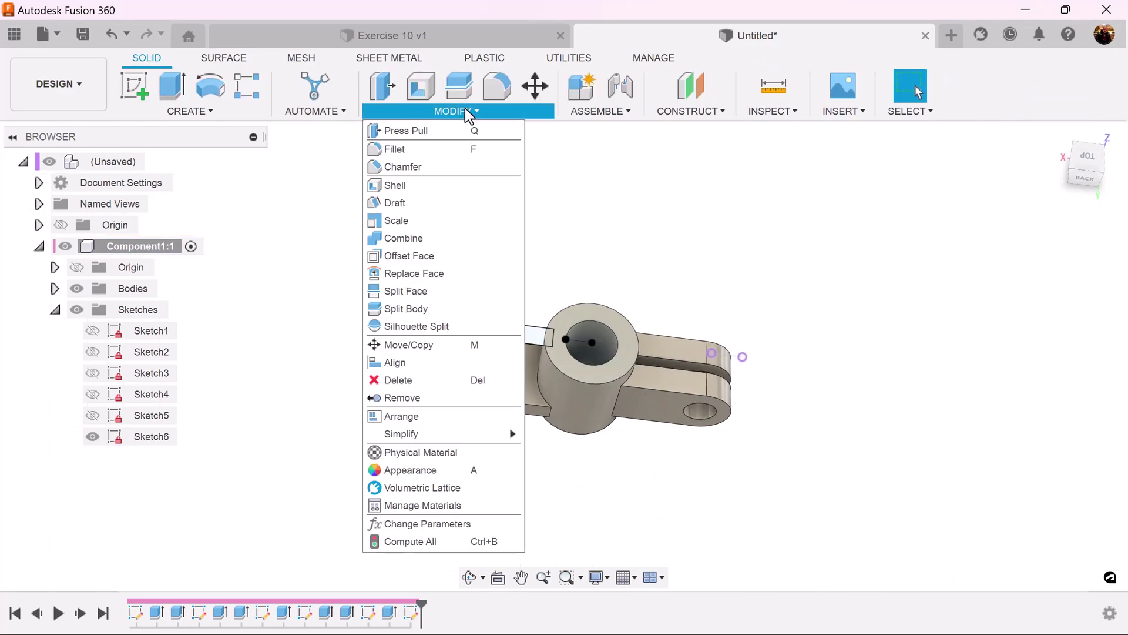
pyautogui.click(394, 291)
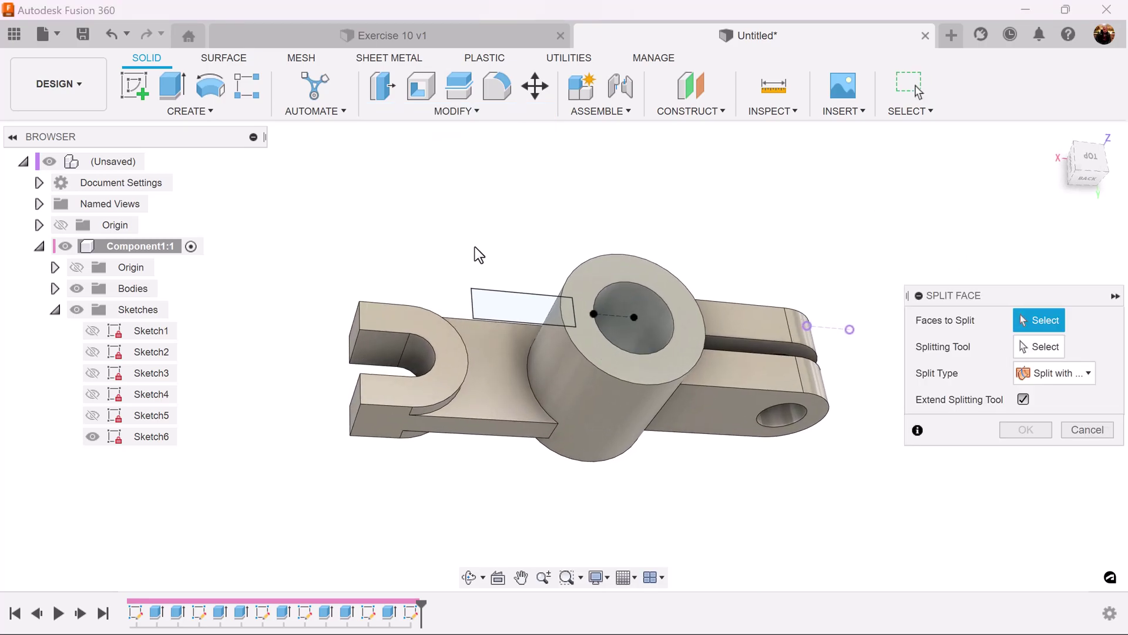
pyautogui.click(597, 393)
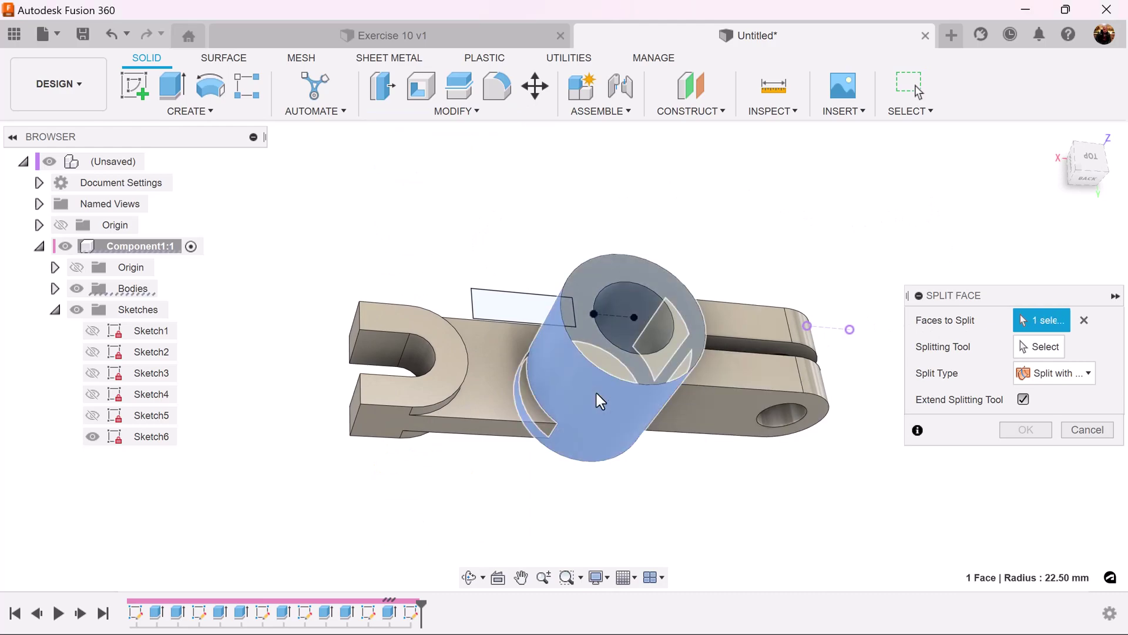
pyautogui.click(470, 383)
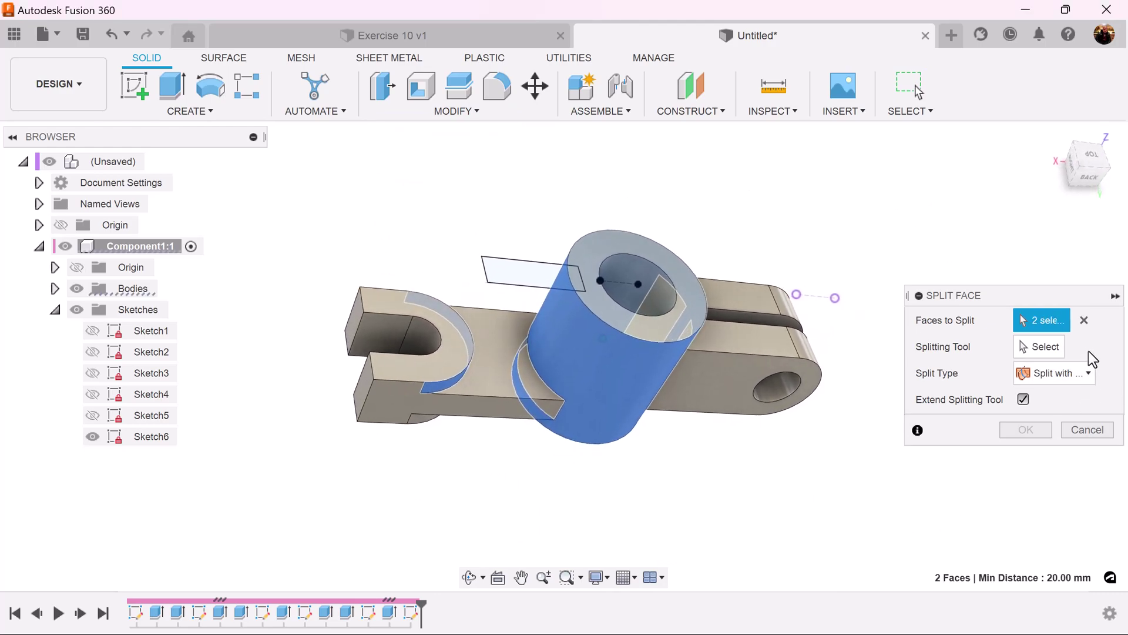
pyautogui.click(500, 283)
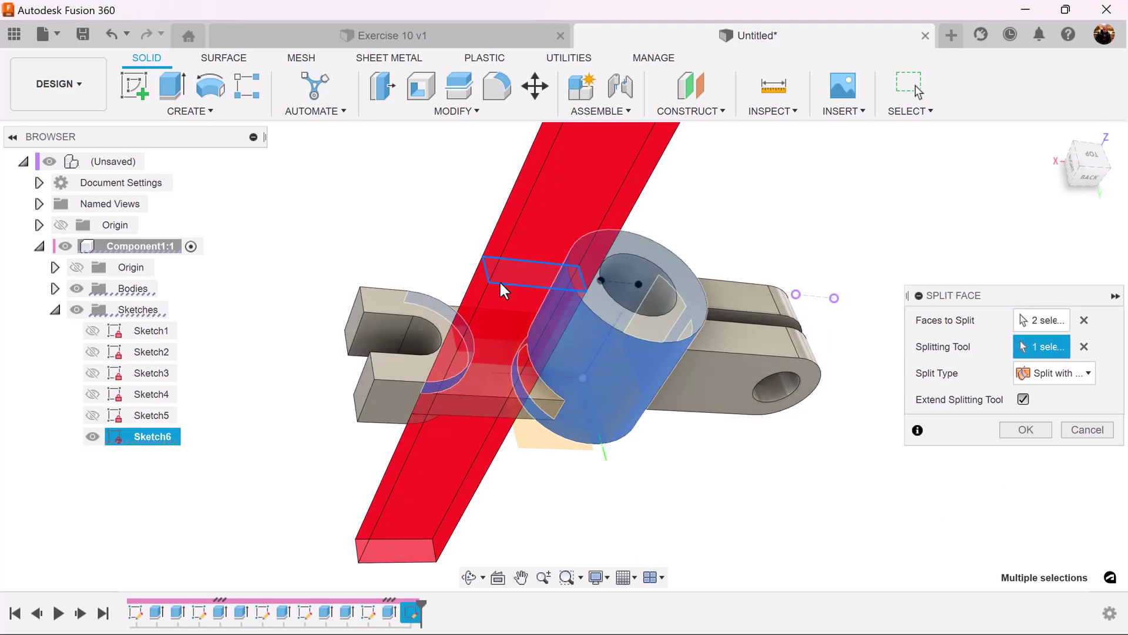
pyautogui.click(1024, 399)
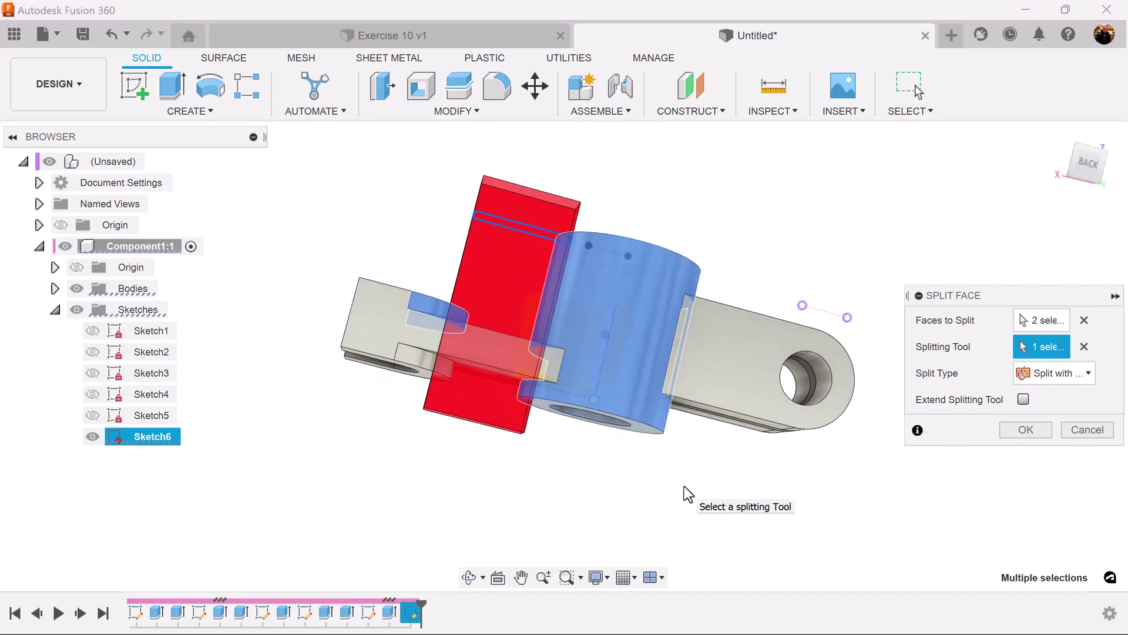
pyautogui.click(1026, 430)
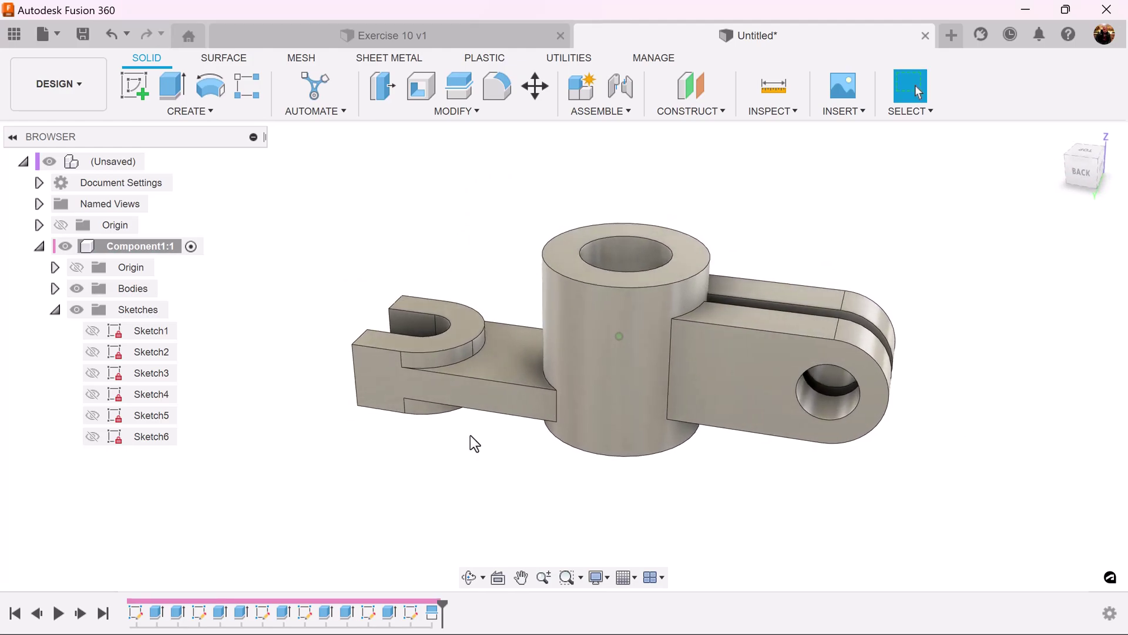
# Step: Loft a solid rib between the narrow split face on the hub and the split face on the arm's boss
pyautogui.click(200, 112)
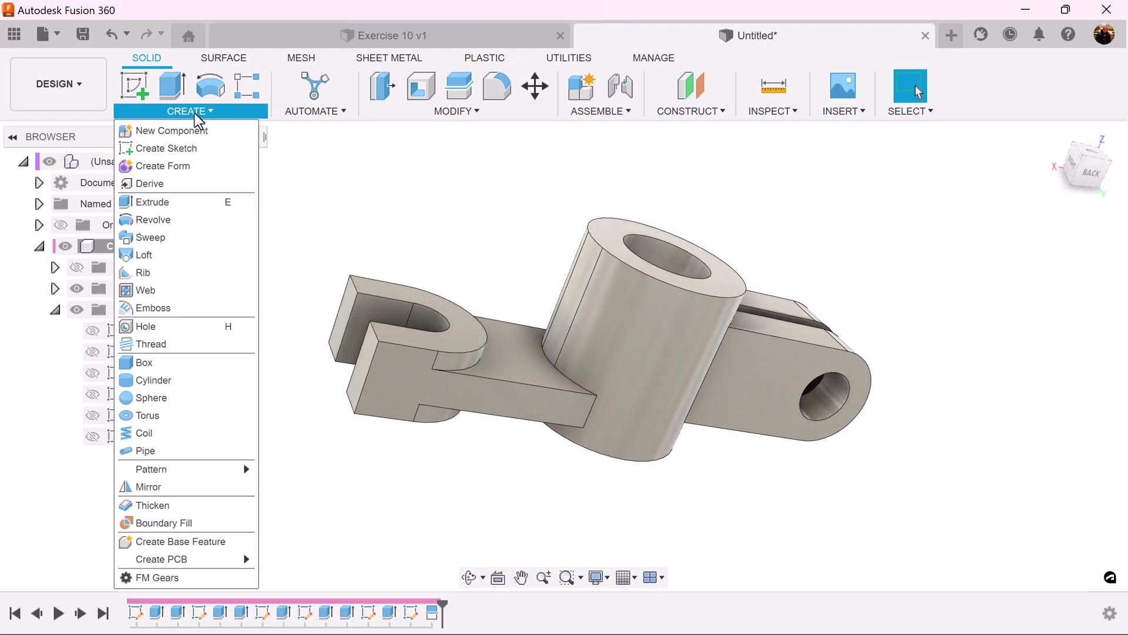
pyautogui.click(152, 259)
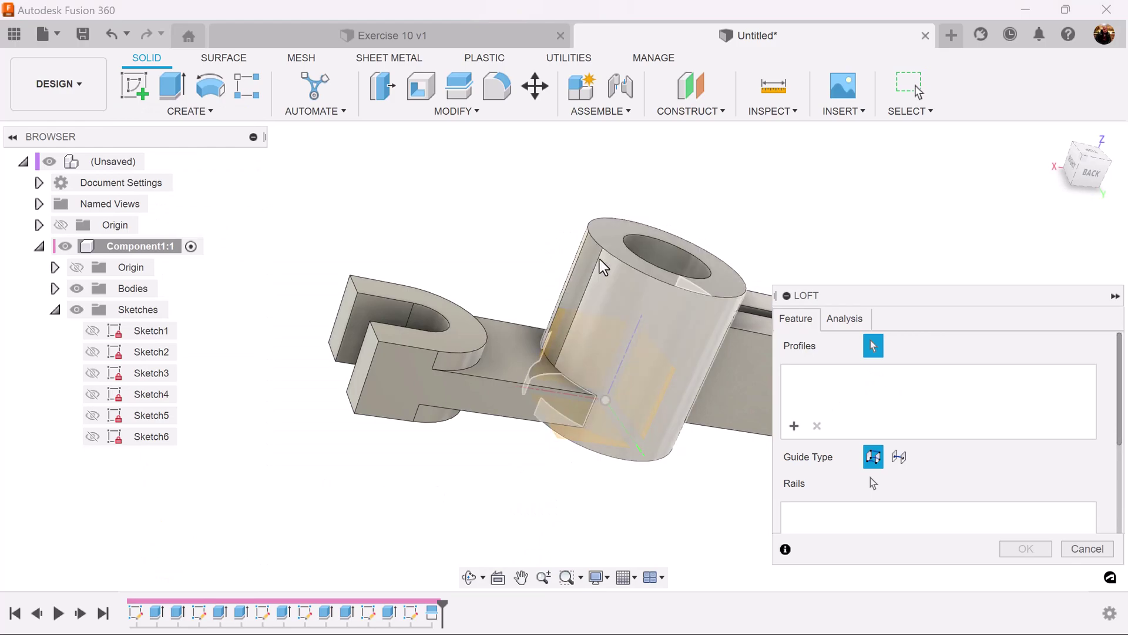
pyautogui.click(582, 266)
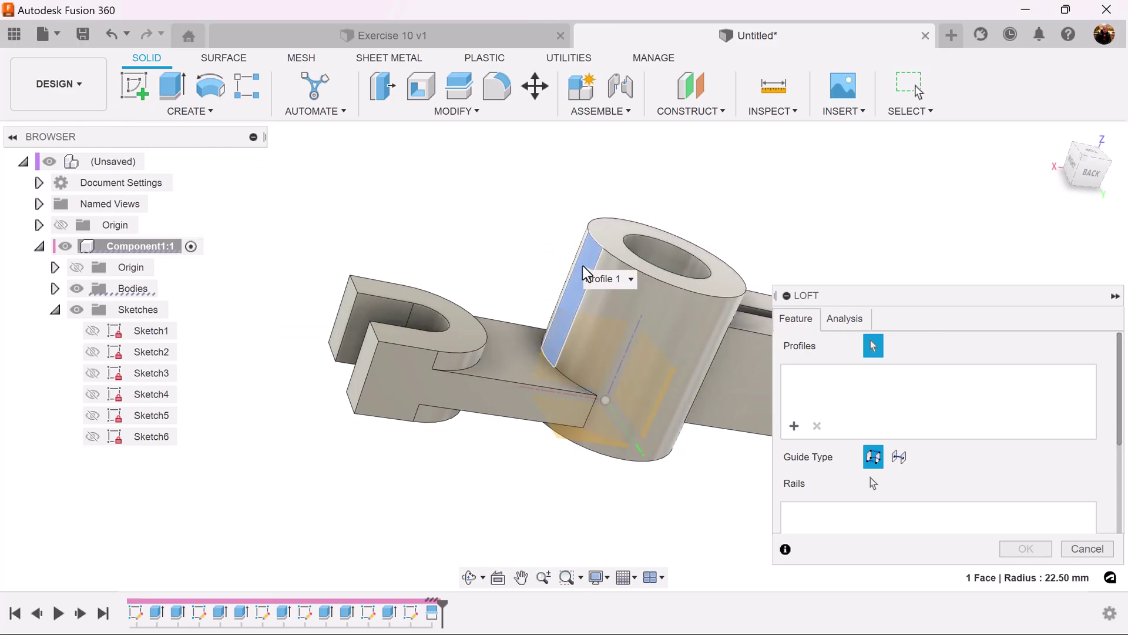
pyautogui.click(473, 357)
pyautogui.keyDown('shift'); pyautogui.moveTo(549, 494); pyautogui.dragTo(636, 537, button='middle'); pyautogui.keyUp('shift')
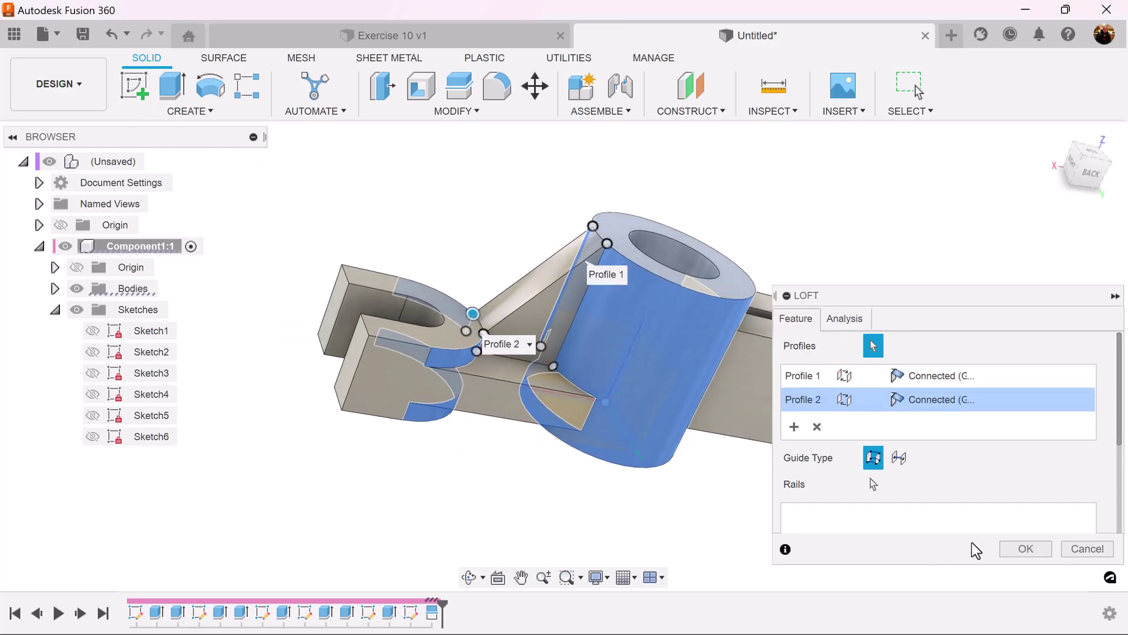
pyautogui.click(1026, 548)
pyautogui.keyDown('shift'); pyautogui.moveTo(889, 511); pyautogui.dragTo(856, 510, button='middle'); pyautogui.keyUp('shift')
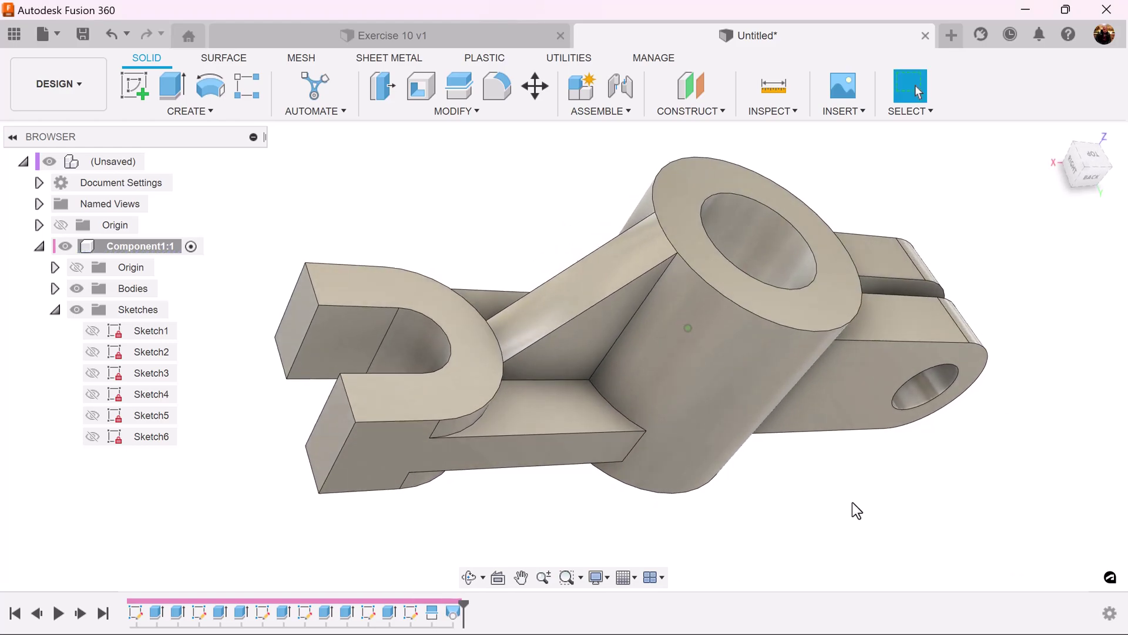
pyautogui.scroll(5, 857, 510)
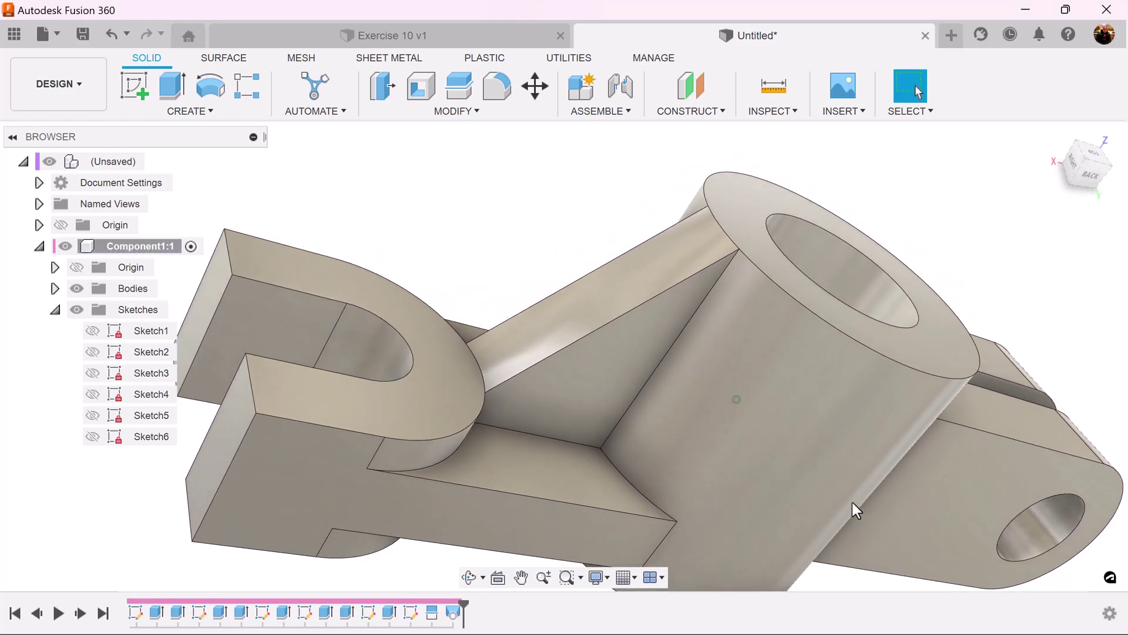
pyautogui.scroll(2, 852, 502)
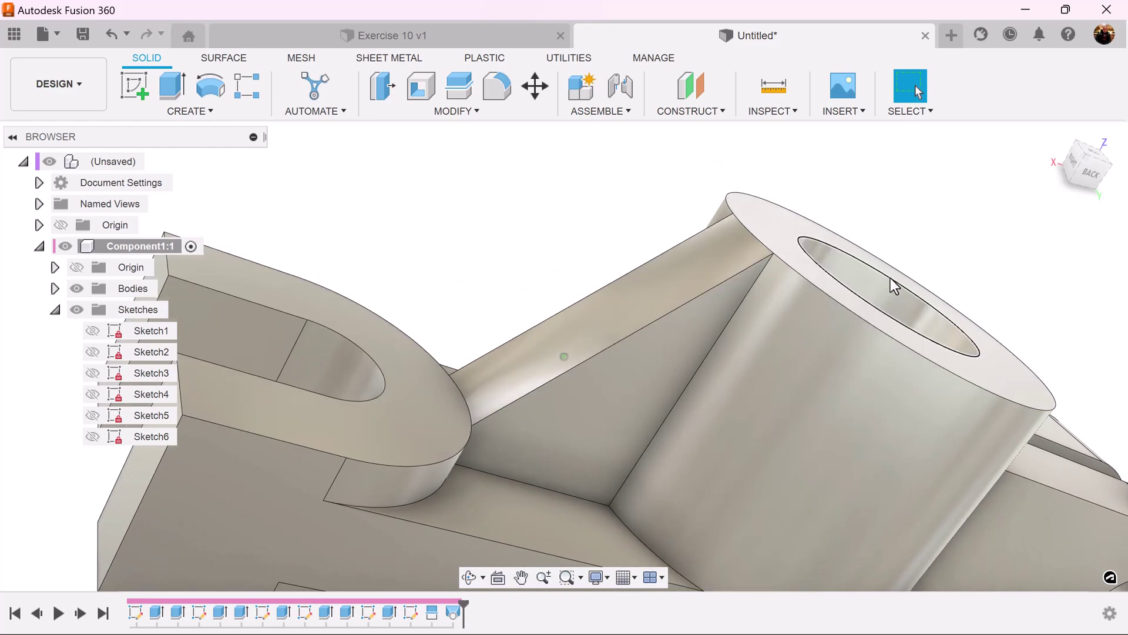
pyautogui.scroll(1, 896, 272)
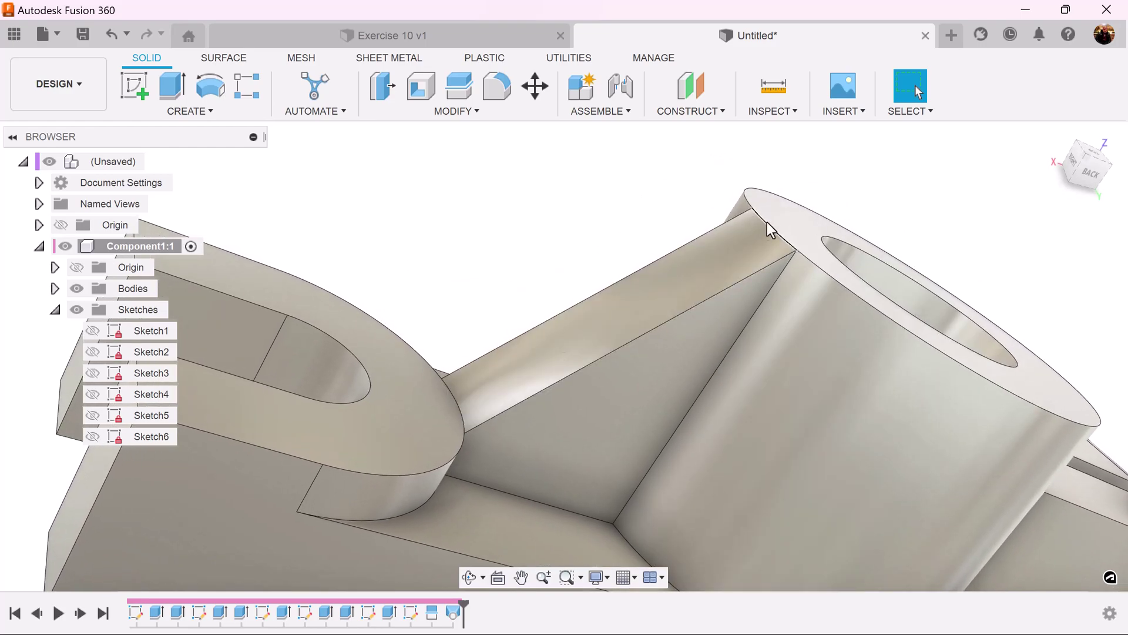